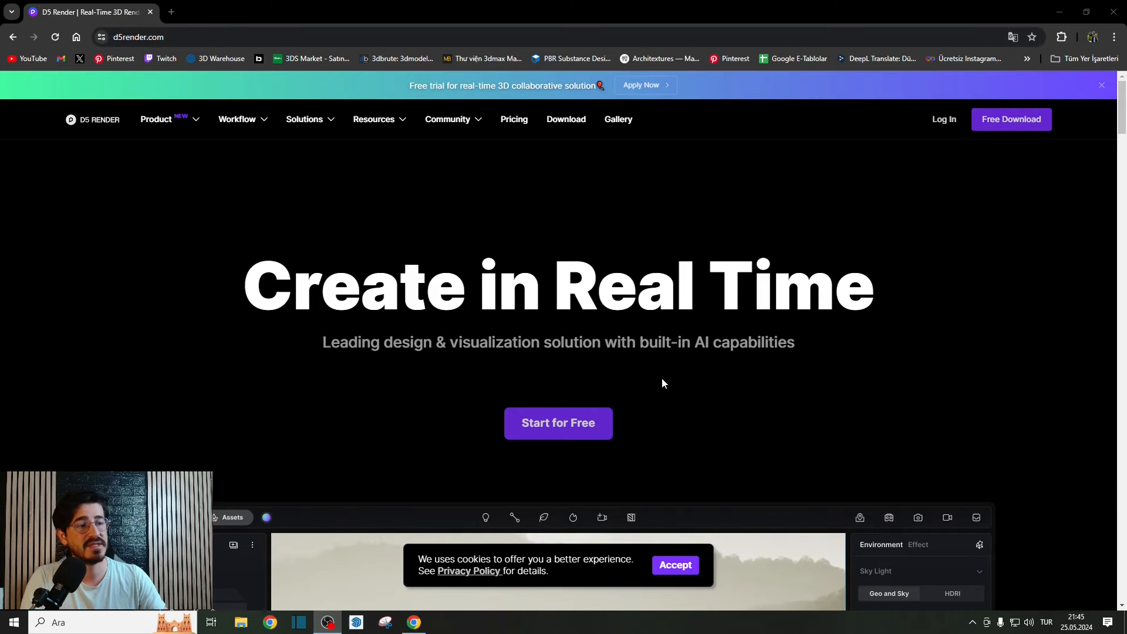
Download the free D5 Render installer from d5render.com and close the browser.
click(1008, 124)
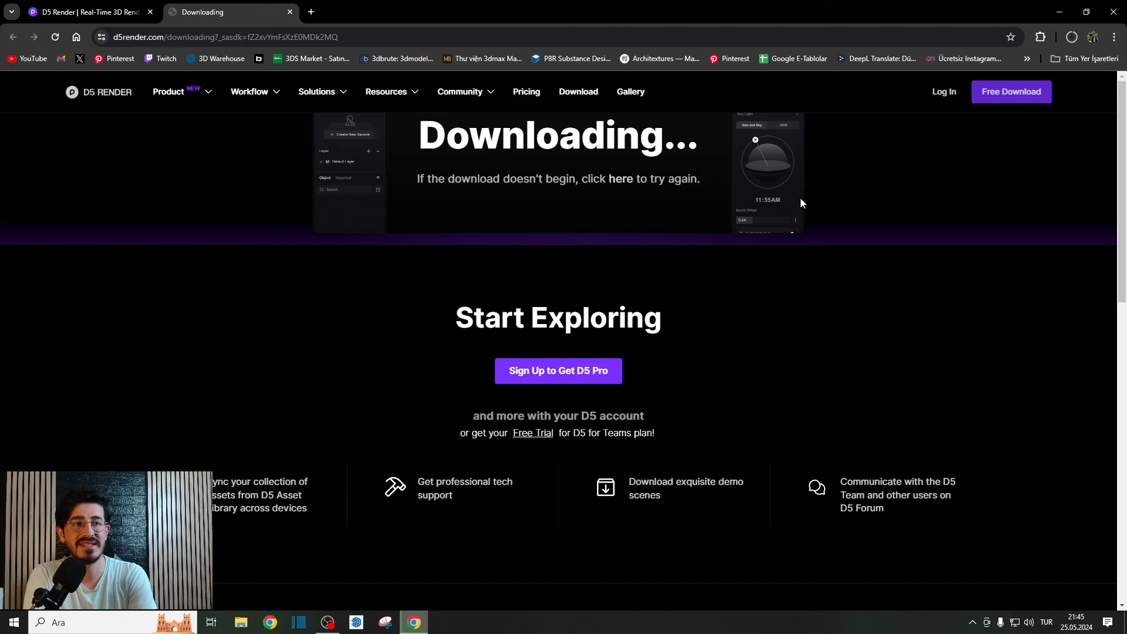
click(1114, 8)
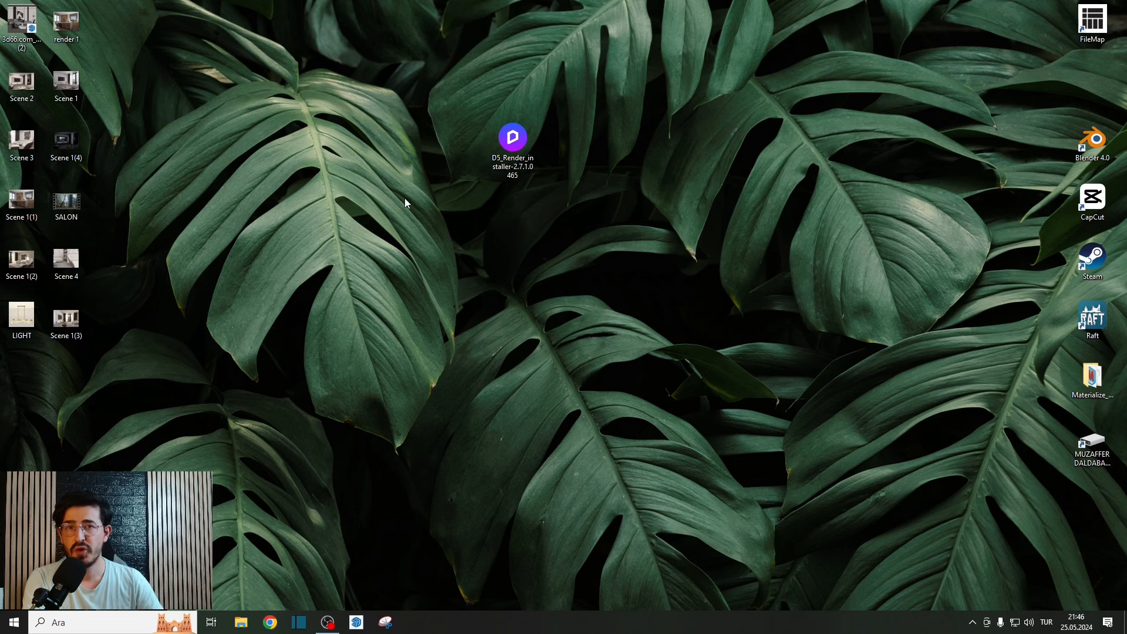
Install D5 Render from the downloaded installer, agreeing to the Privacy Policy and Service Agreement, and launch it.
click(511, 143)
click(422, 268)
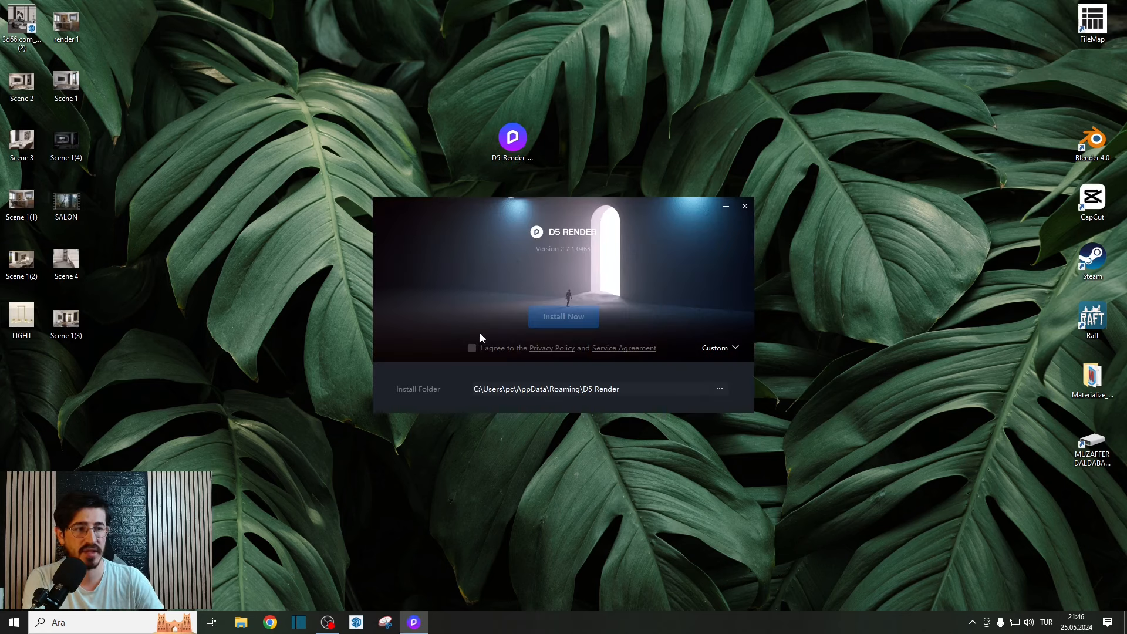
click(472, 348)
click(537, 318)
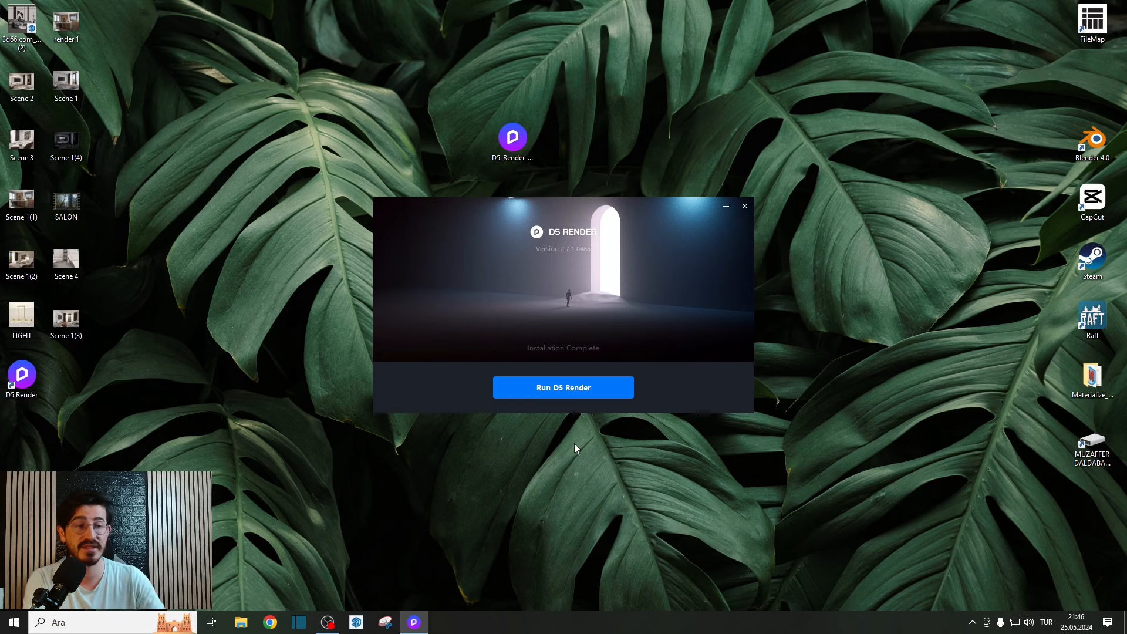
click(584, 391)
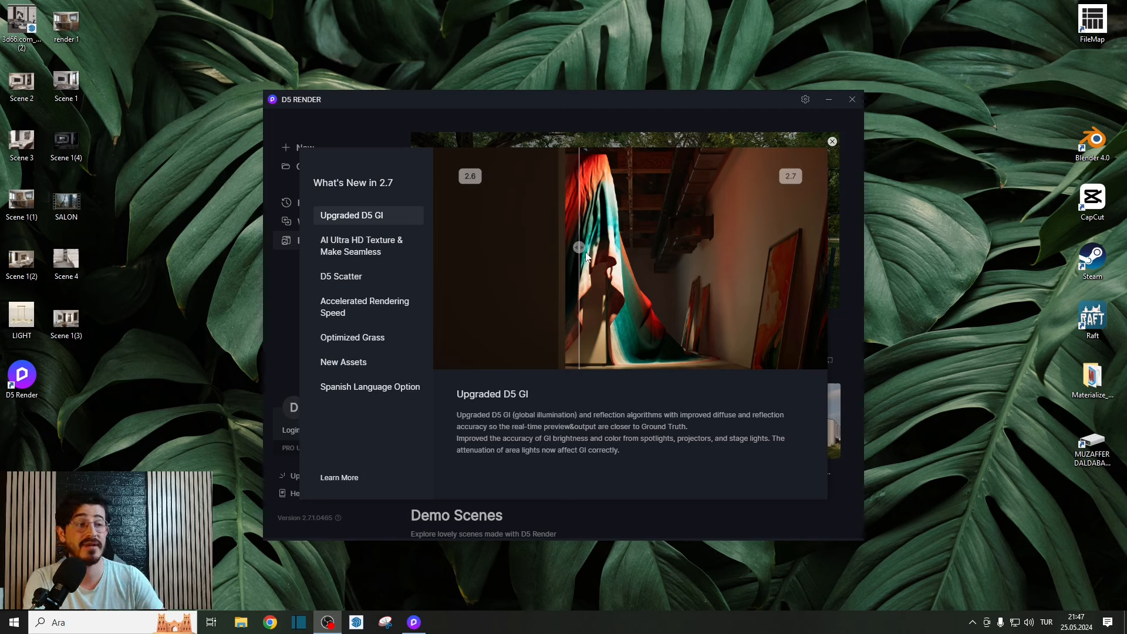
Try the before/after comparison in the What's New in 2.7 window, close it and return to the start screen.
drag(579, 251, 619, 253)
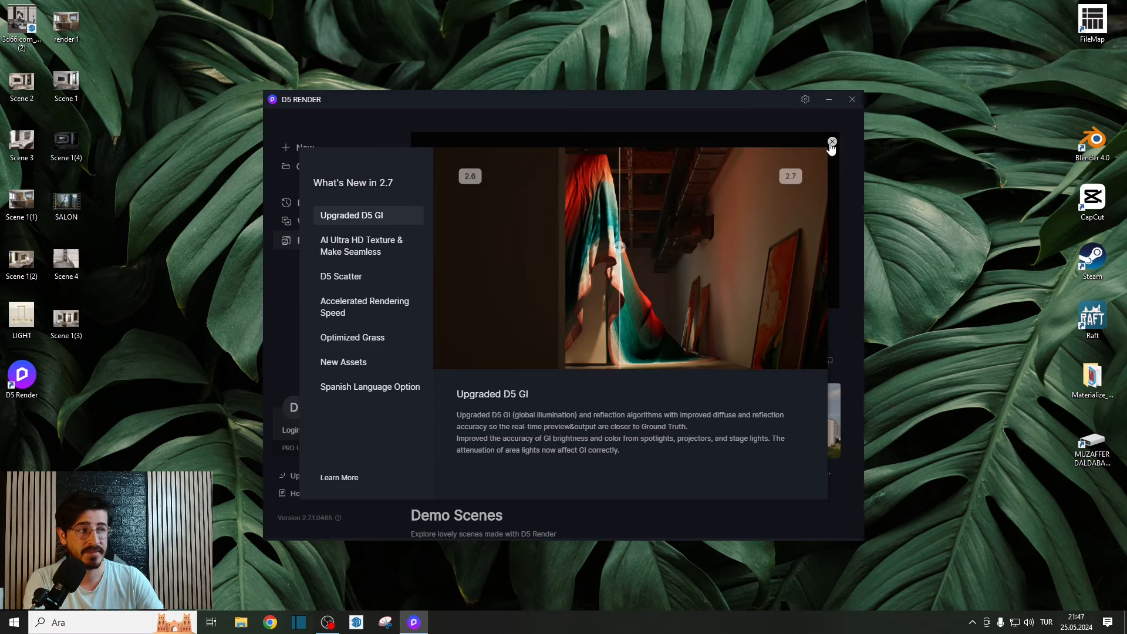
click(832, 143)
click(739, 237)
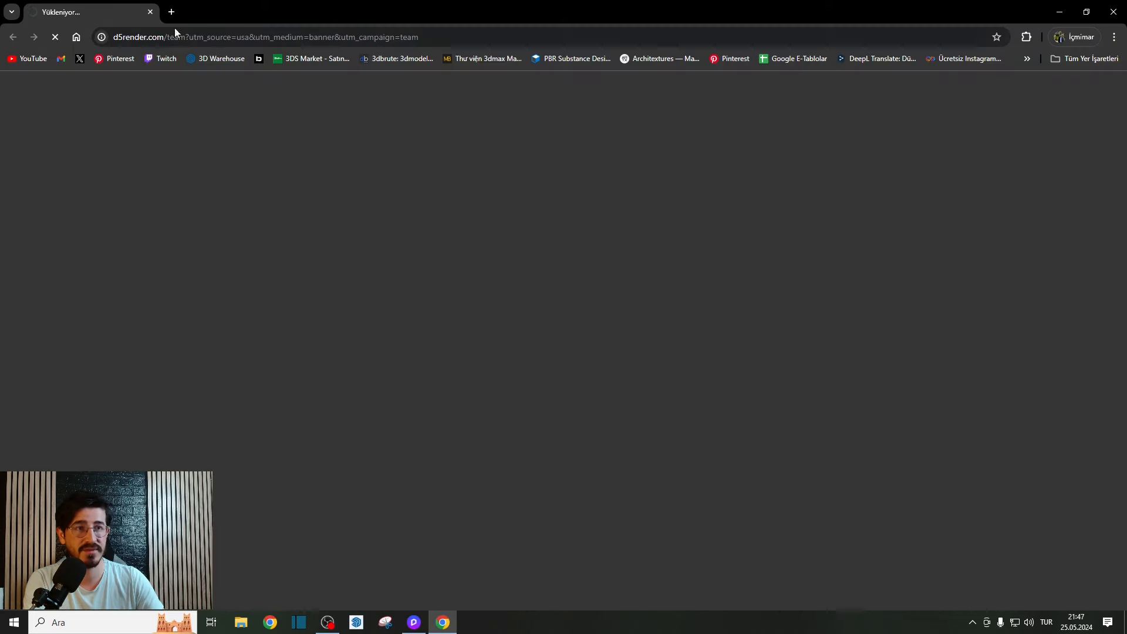
click(1111, 8)
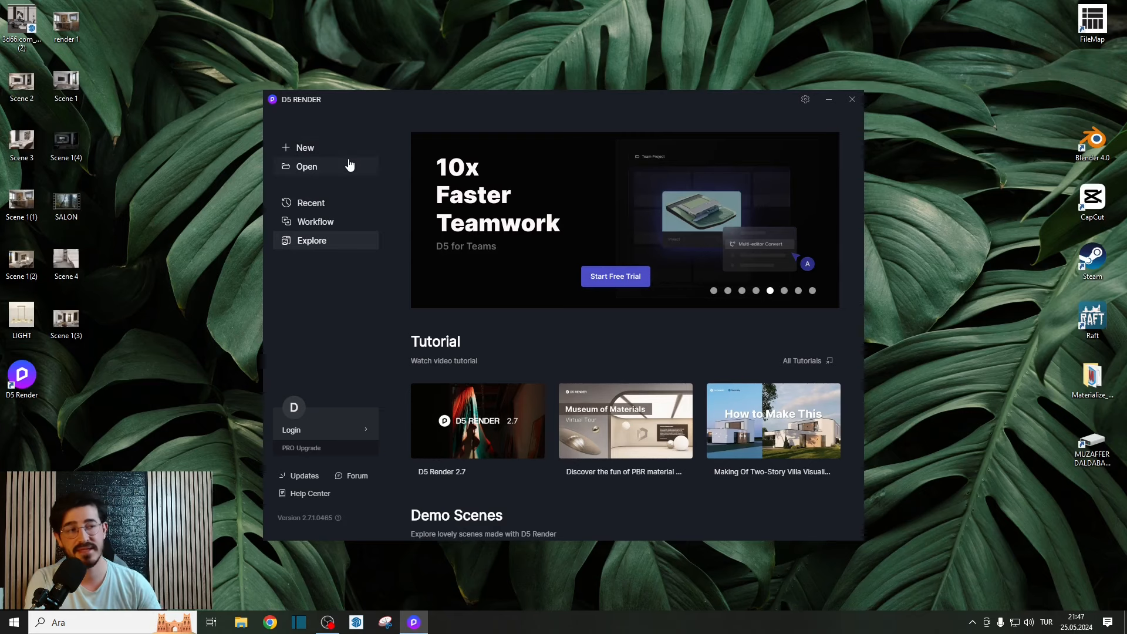
Look through the tutorials and downloadable demo scenes on the start screen's Explore page.
scroll(554, 284, down, 10)
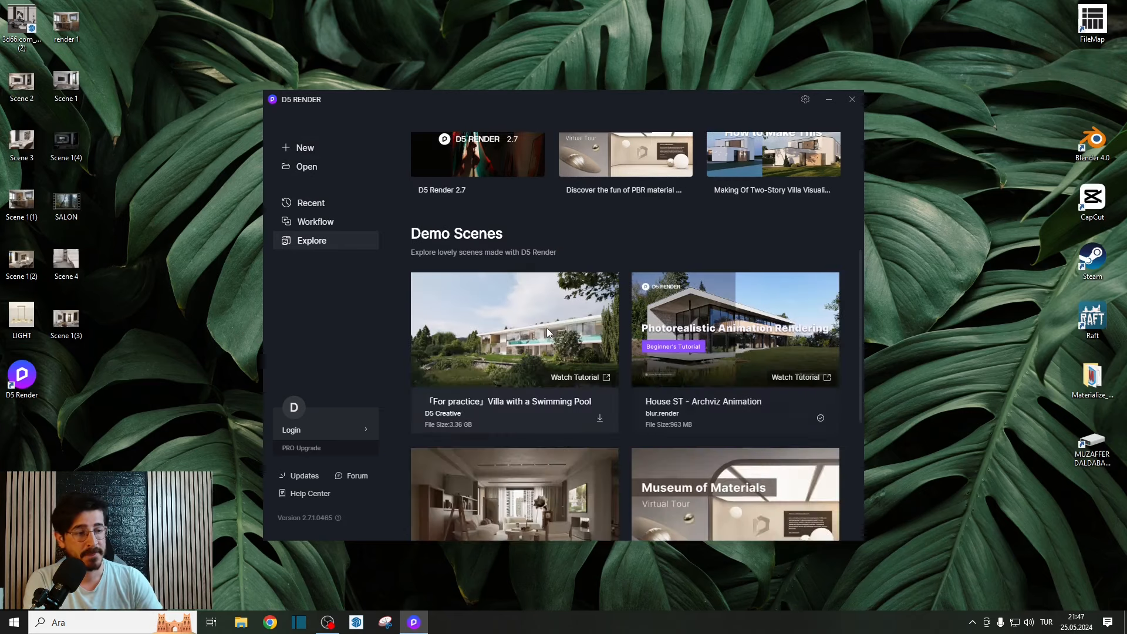
scroll(578, 352, down, 2)
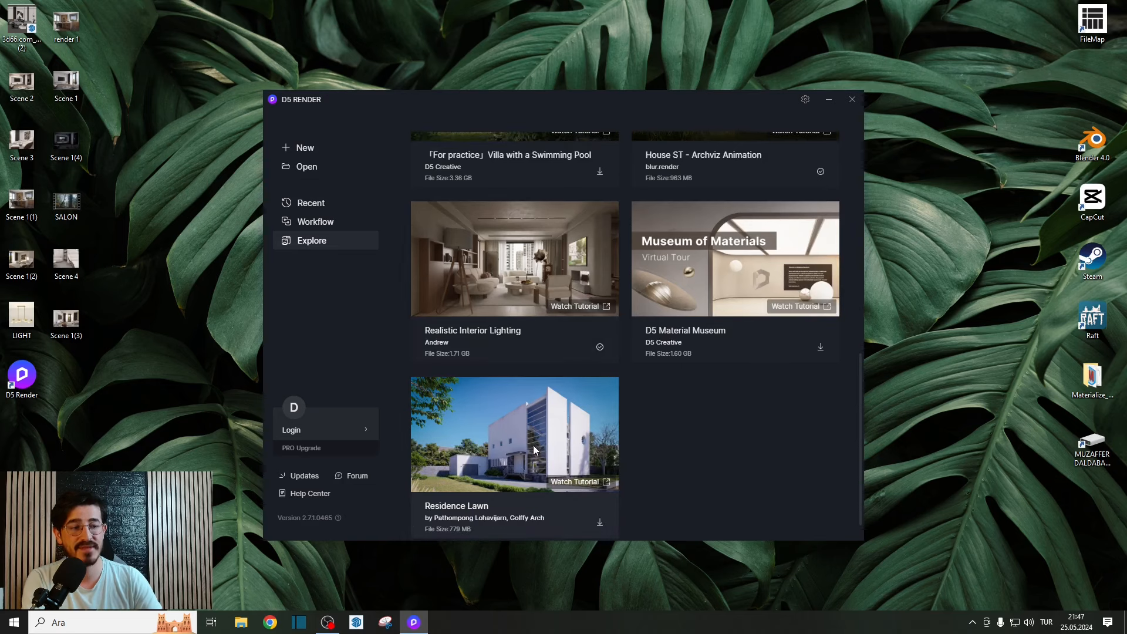
scroll(571, 481, up, 4)
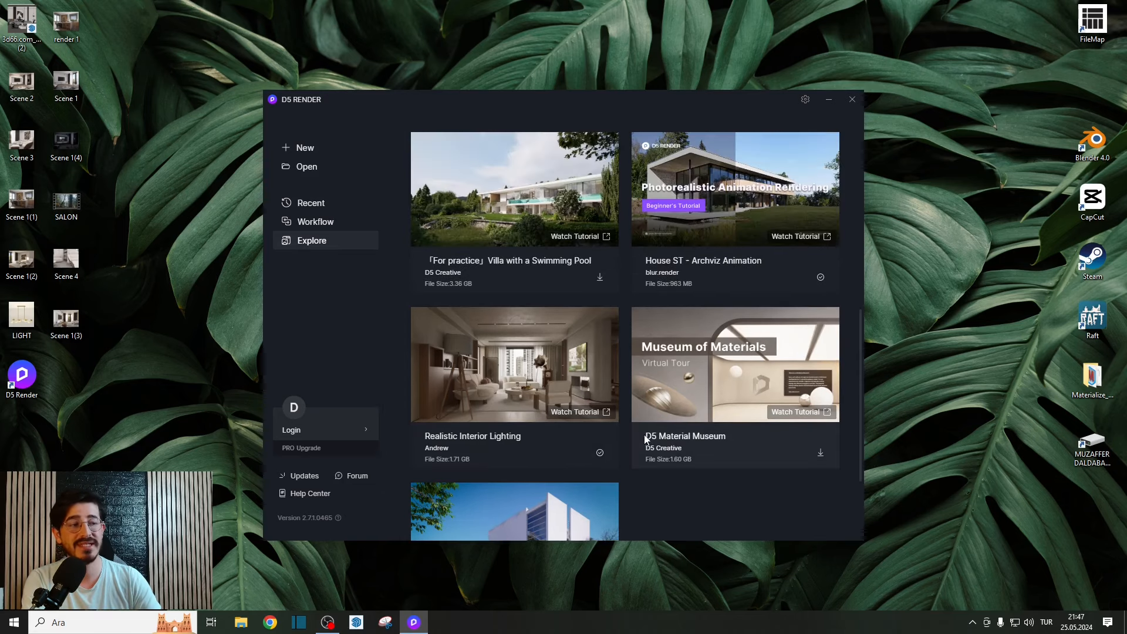
scroll(645, 437, up, 2)
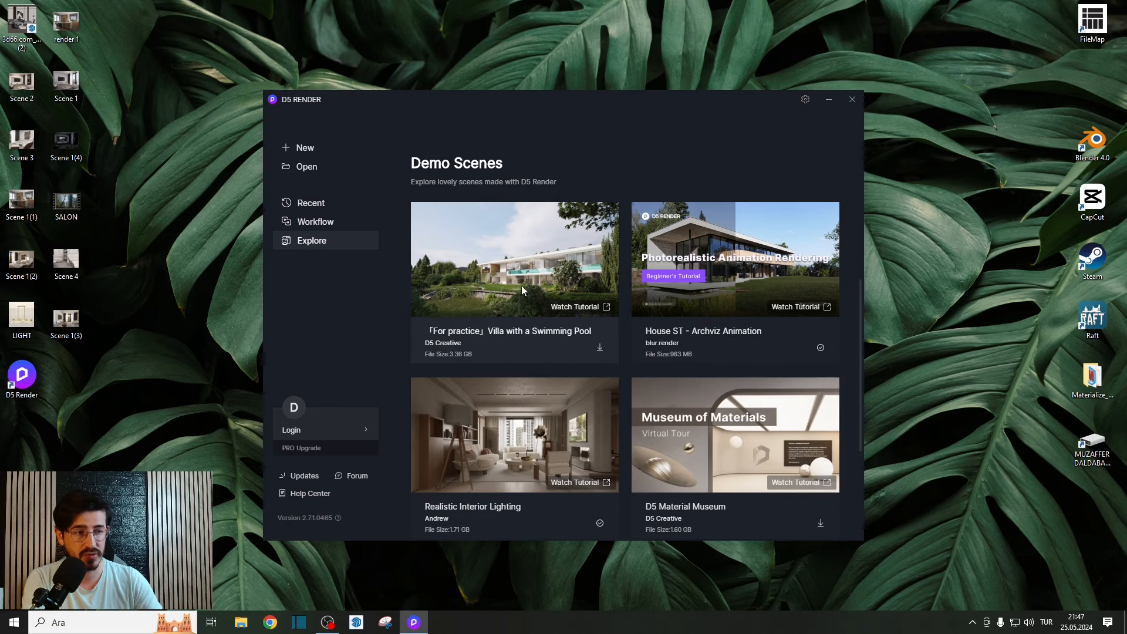
scroll(542, 368, down, 2)
scroll(543, 433, down, 2)
scroll(546, 431, down, 1)
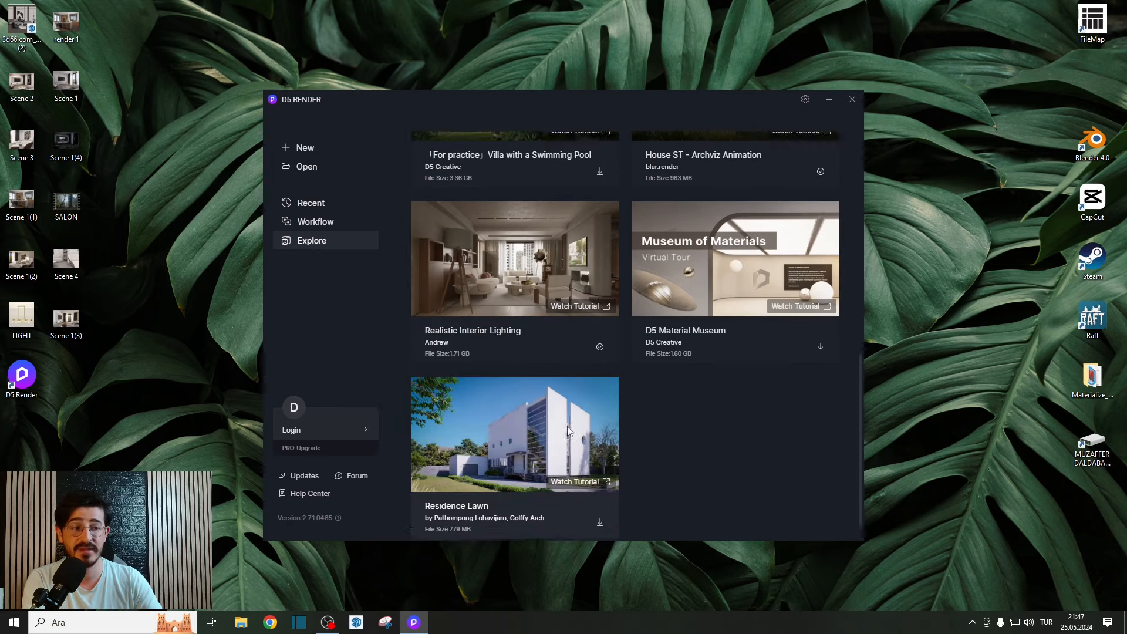
scroll(645, 417, up, 8)
scroll(645, 364, up, 1)
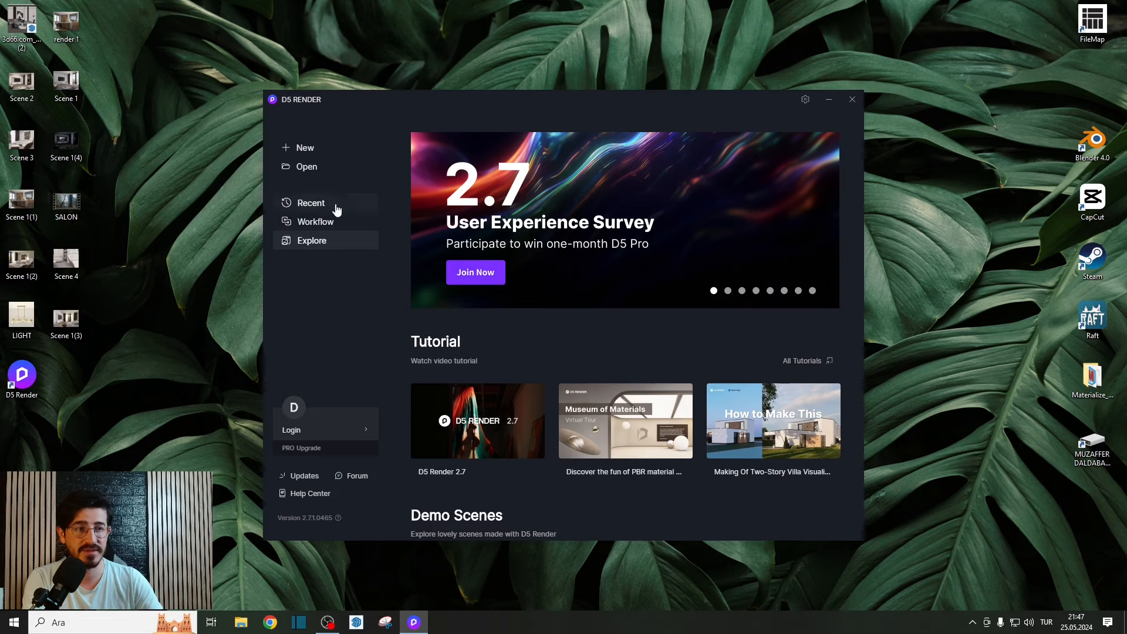
Create a new project, maximize its window and dismiss the Beginner's Guide so it does not show again.
click(304, 148)
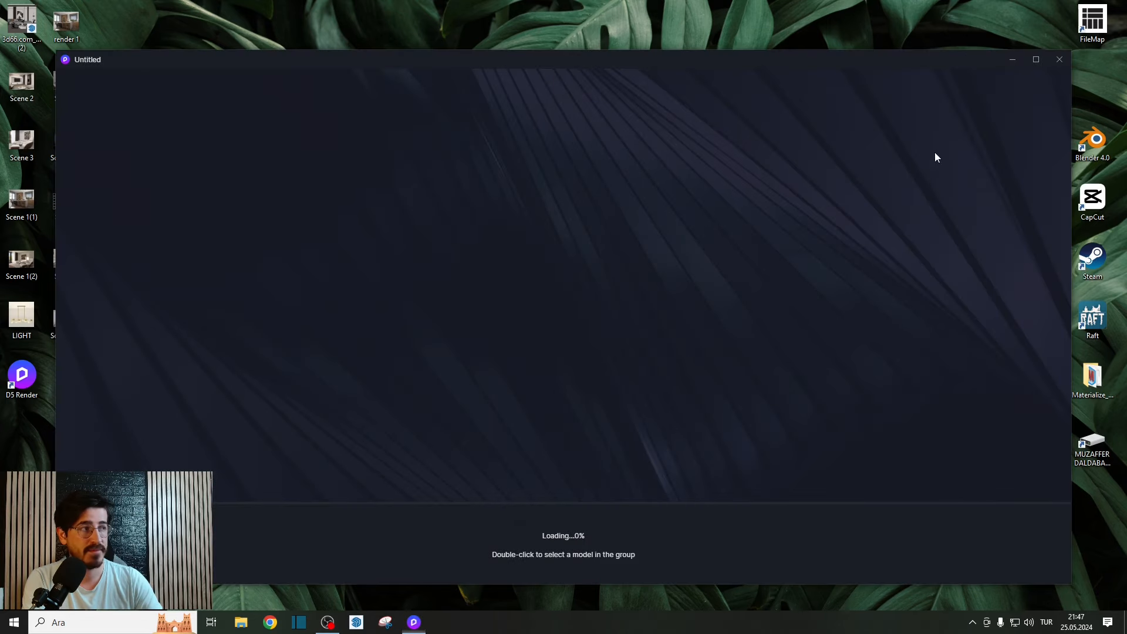
click(1036, 58)
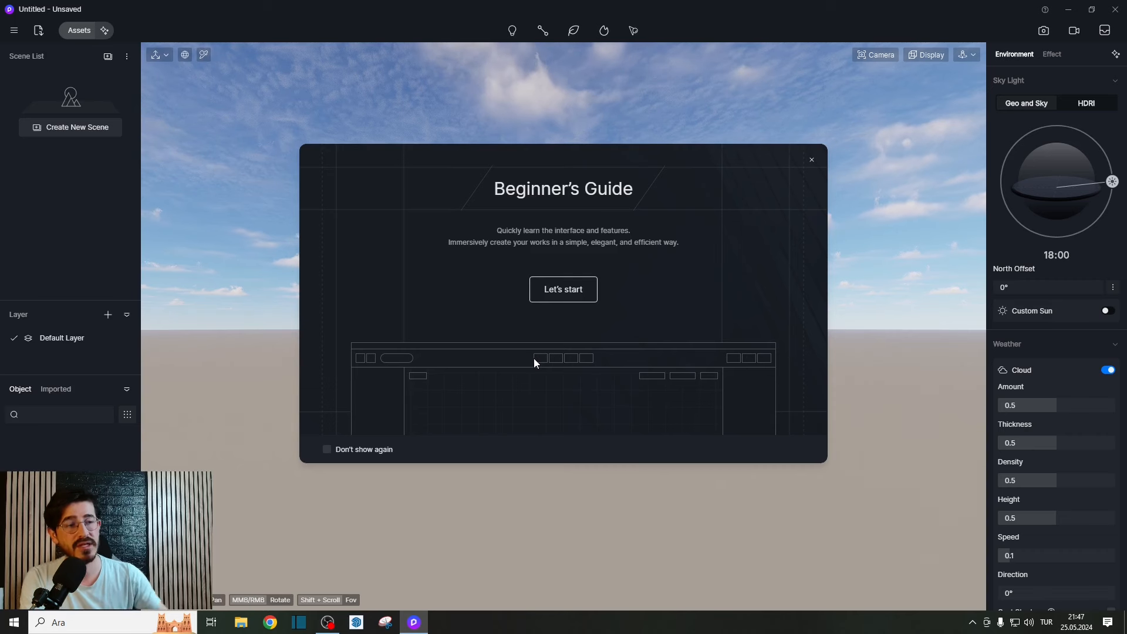
click(327, 449)
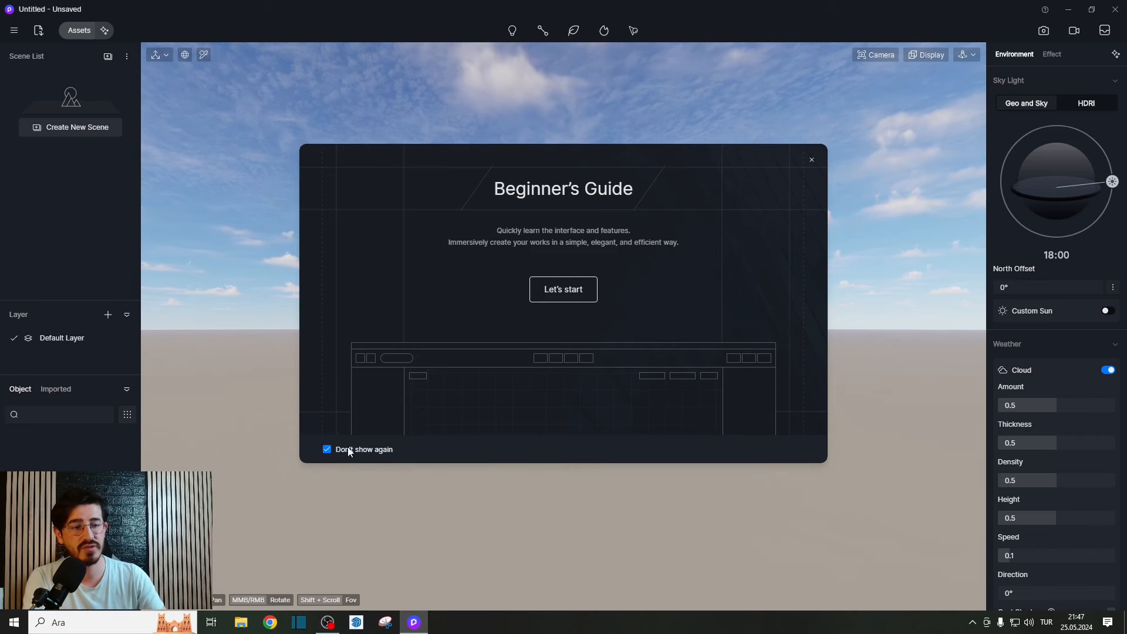
click(811, 159)
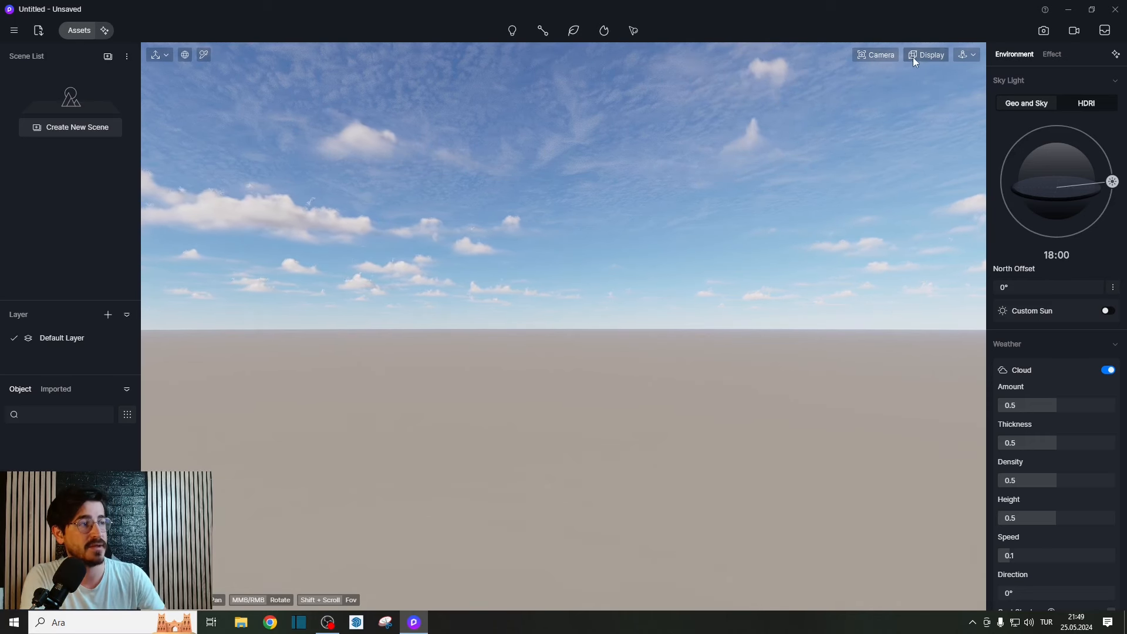
Examine the viewport's display options, display modes and realtime quality settings, and look around the empty scene.
click(930, 56)
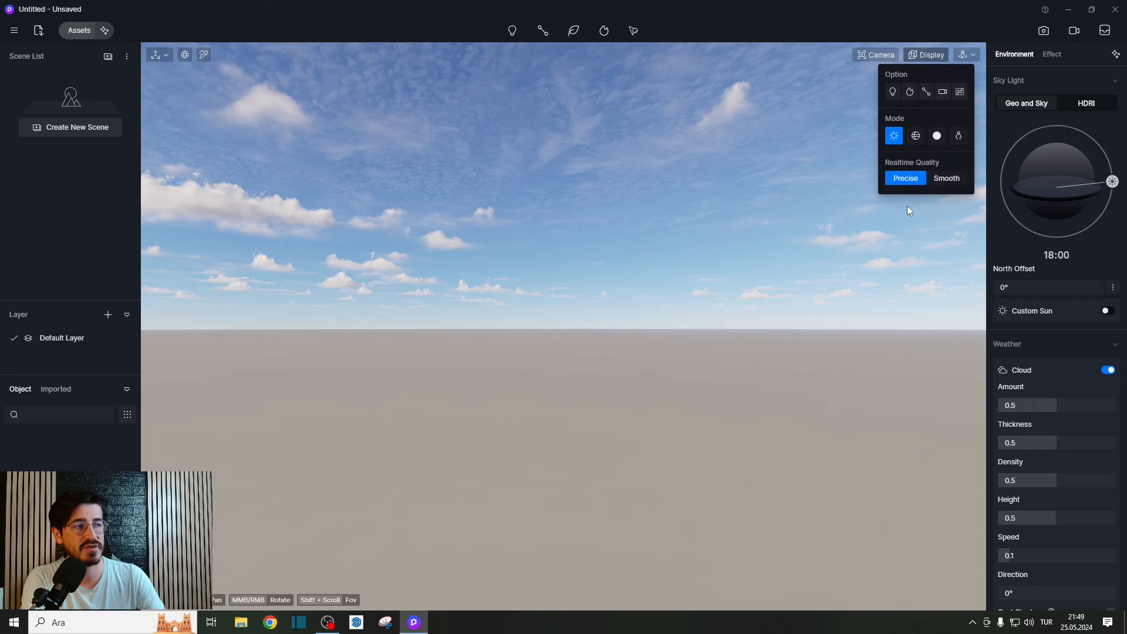
right_drag(482, 220, 602, 355)
right_drag(533, 224, 429, 202)
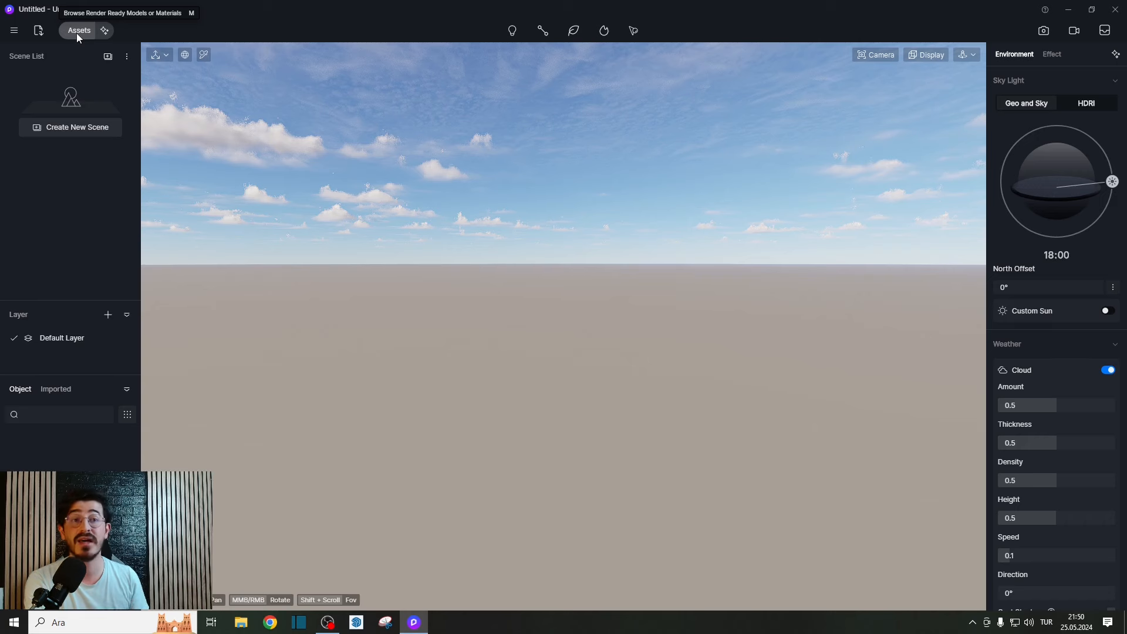
Open the asset library and sort the online materials by Free First.
click(79, 31)
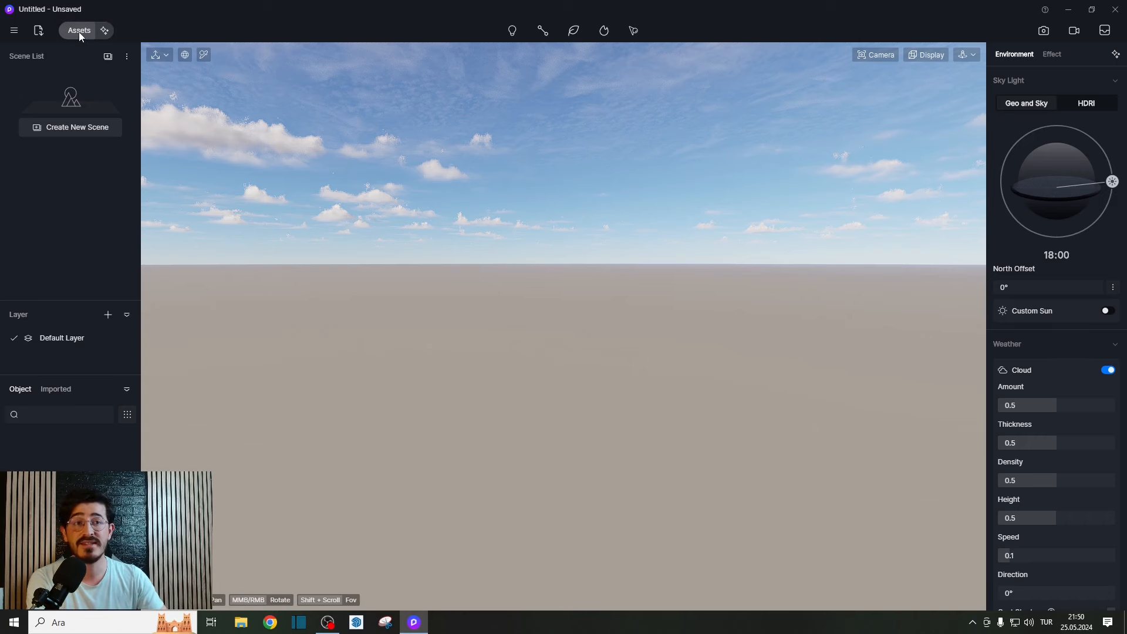
drag(183, 18, 392, 64)
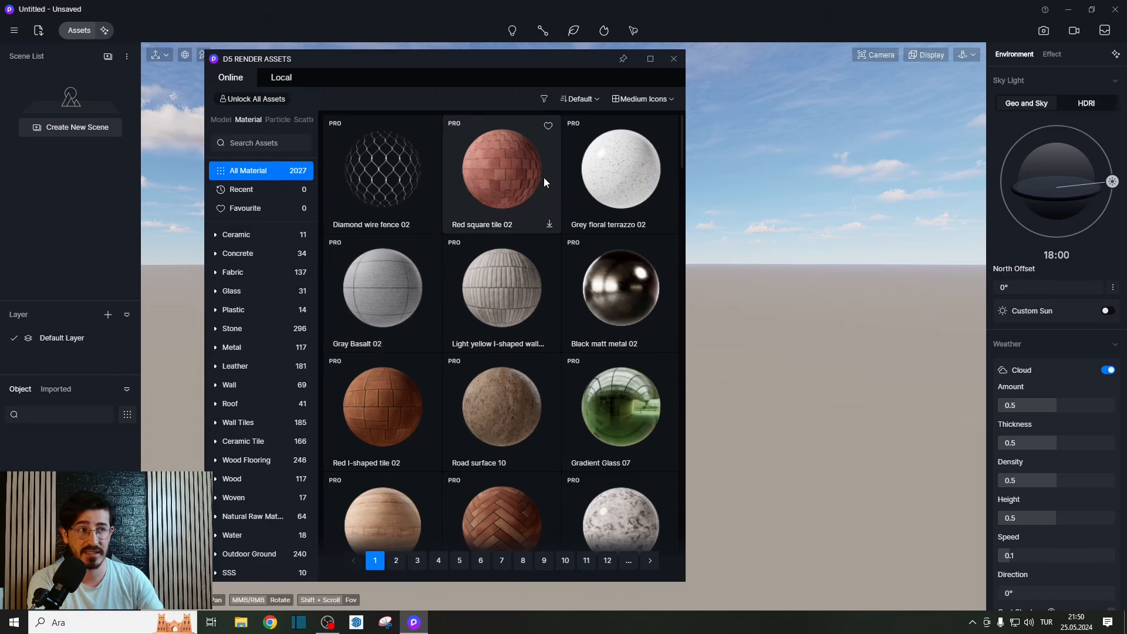
click(590, 104)
click(587, 184)
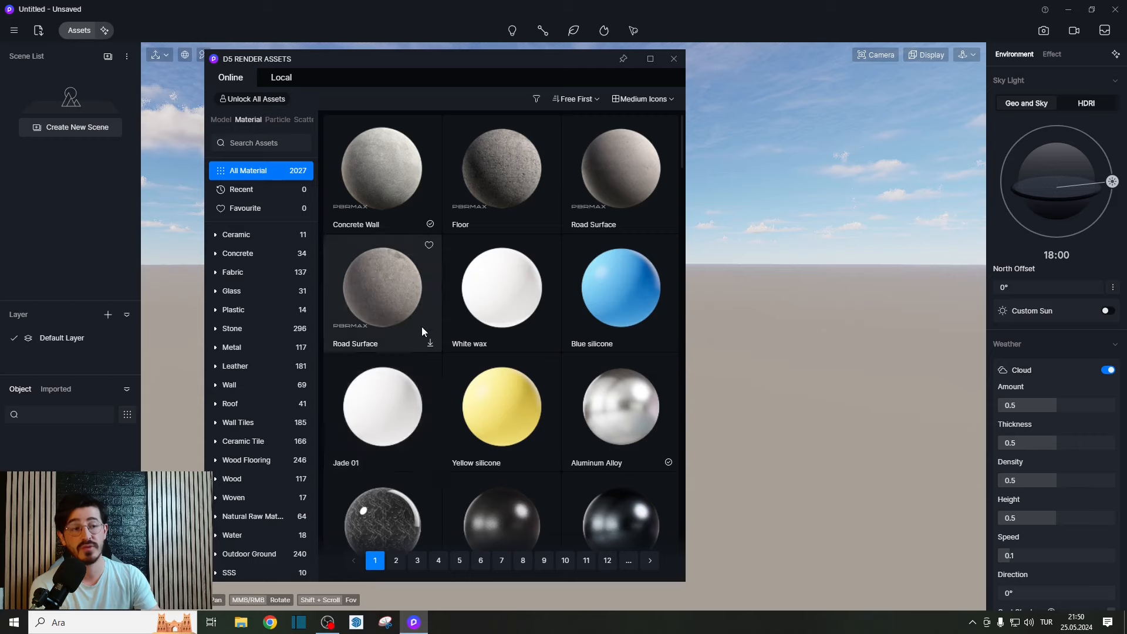
Look through the free materials, the model categories and the particle effects in the online asset library.
scroll(422, 330, down, 4)
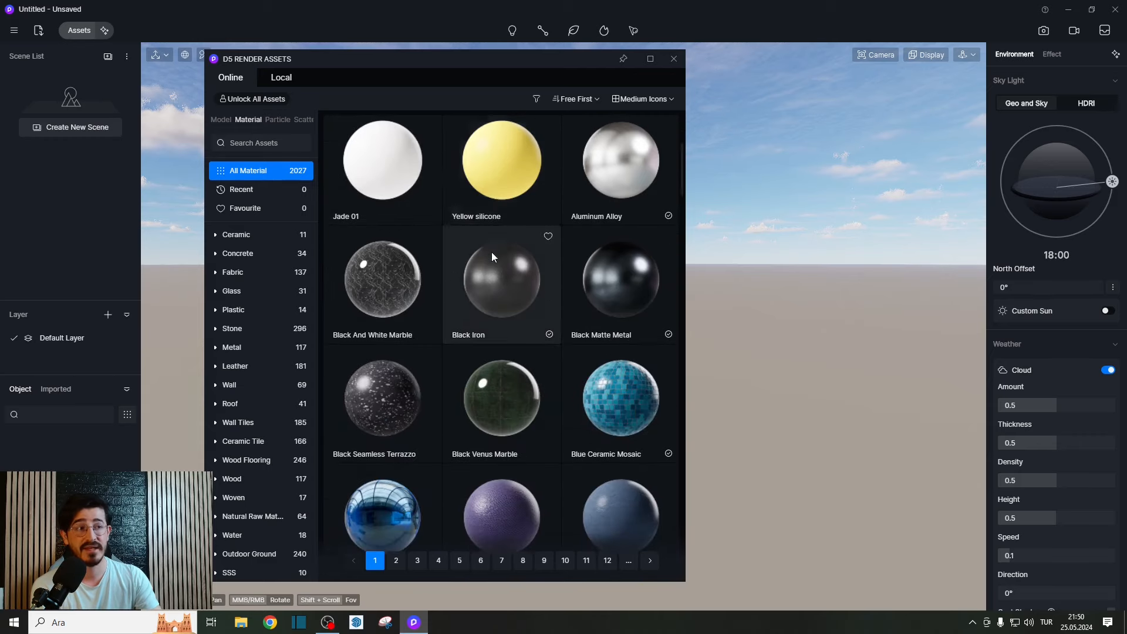
scroll(496, 264, down, 6)
scroll(497, 351, down, 4)
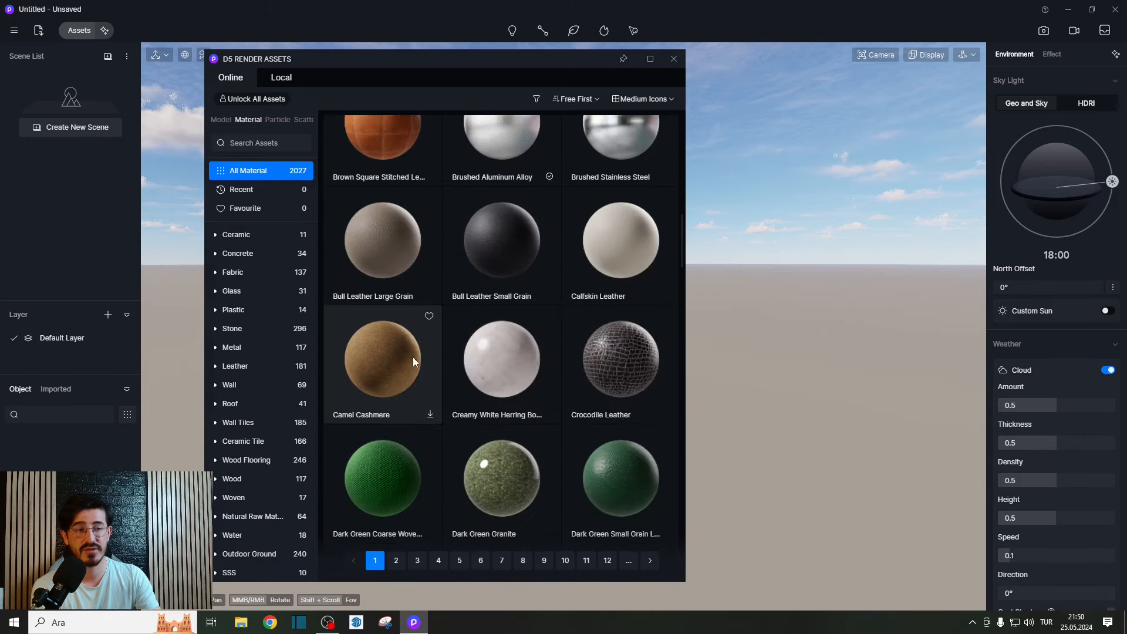
scroll(388, 312, up, 3)
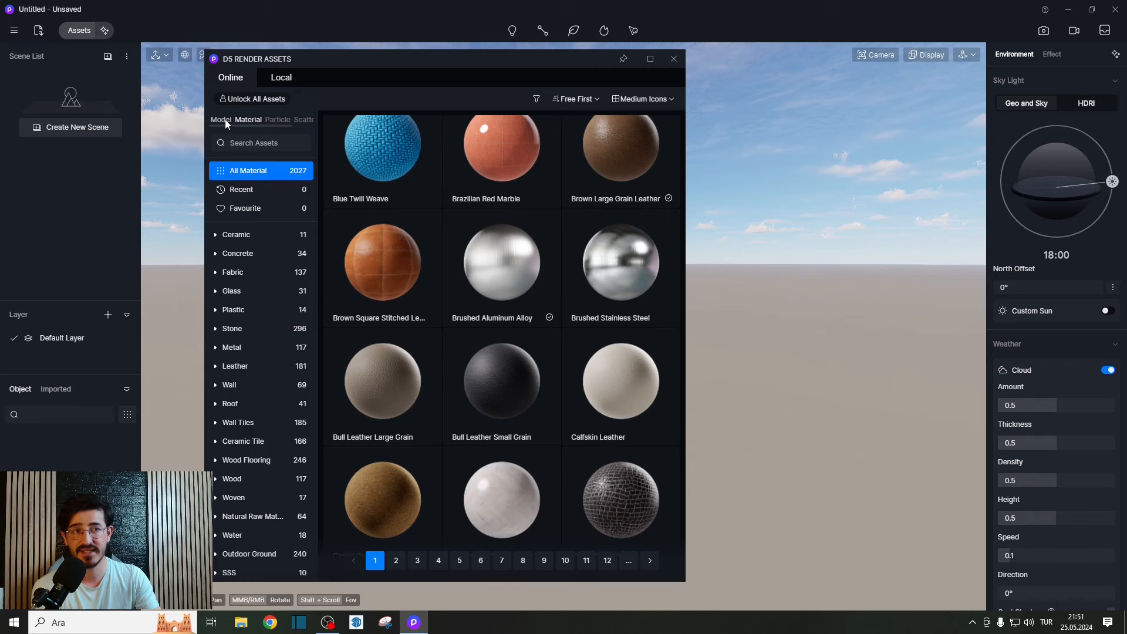
click(223, 119)
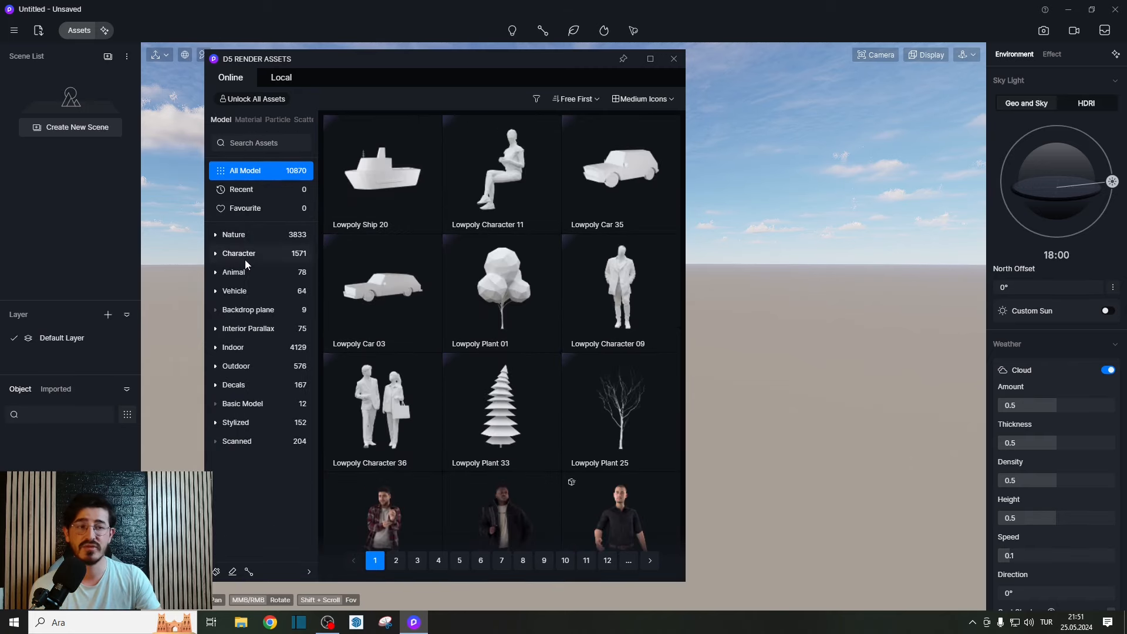
click(275, 119)
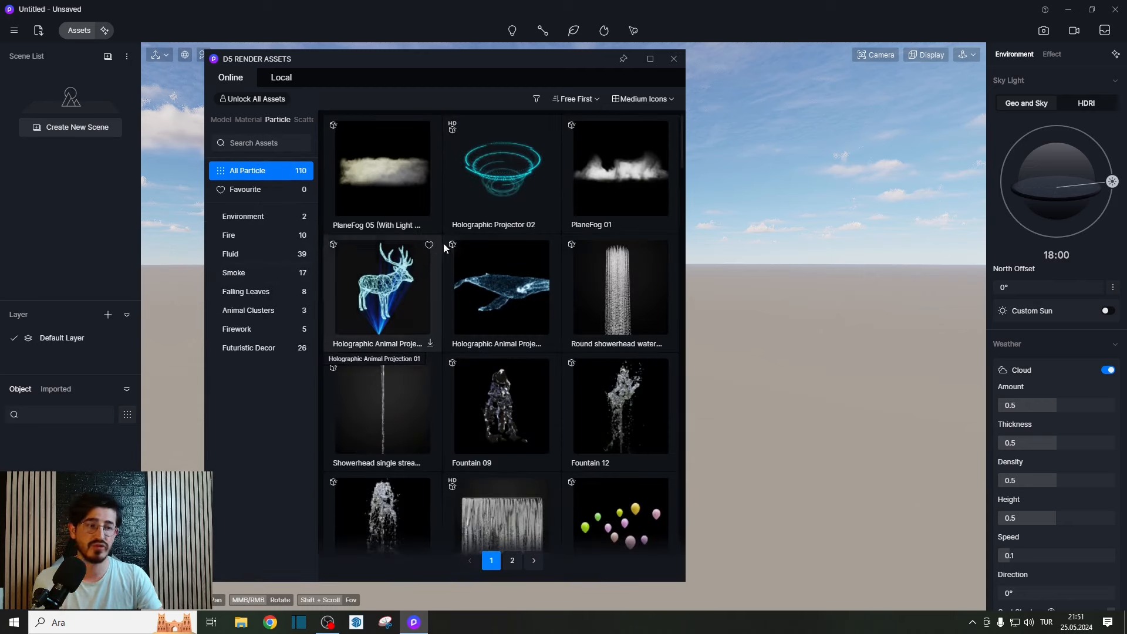
mouse_move(409, 351)
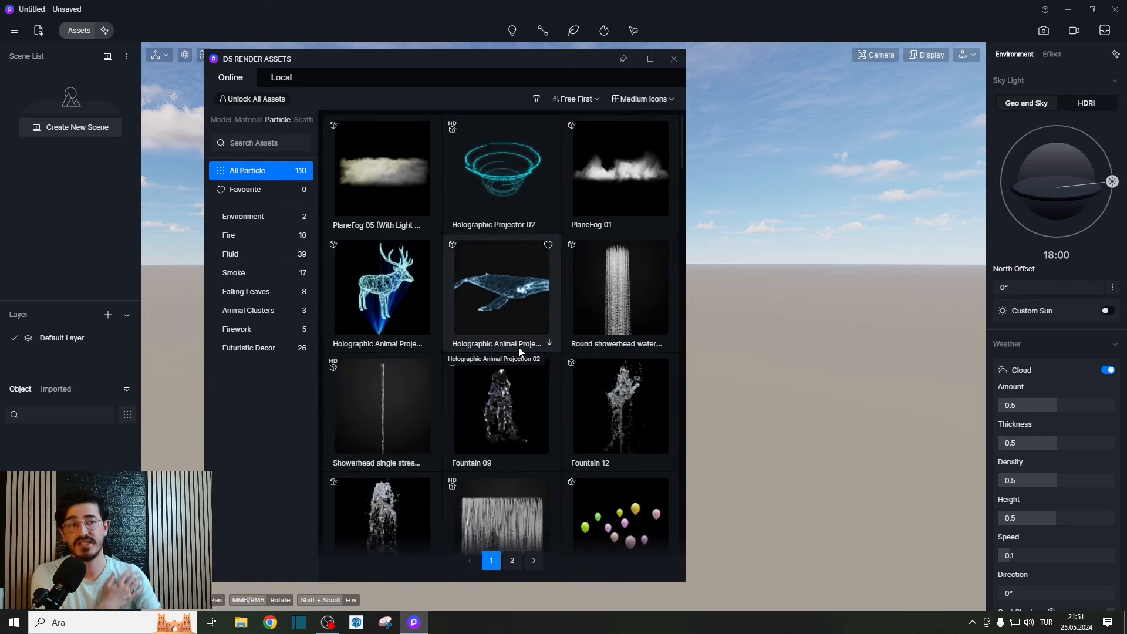
Look through the scatter presets for lawns, tree boxes and forests, and return to the online models.
click(304, 119)
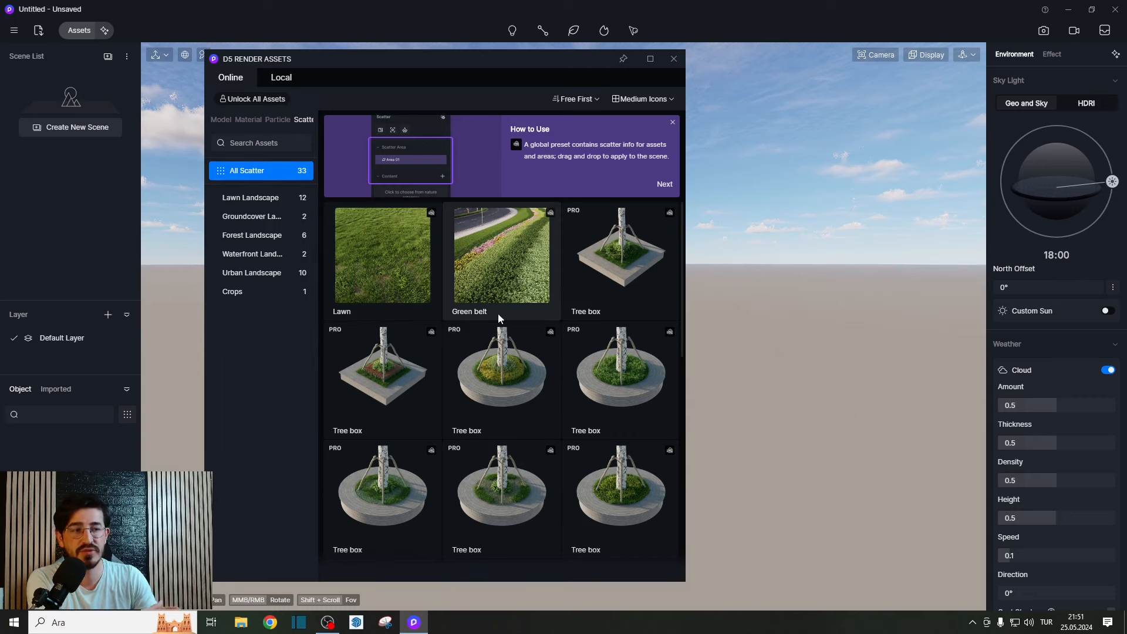
scroll(494, 264, down, 5)
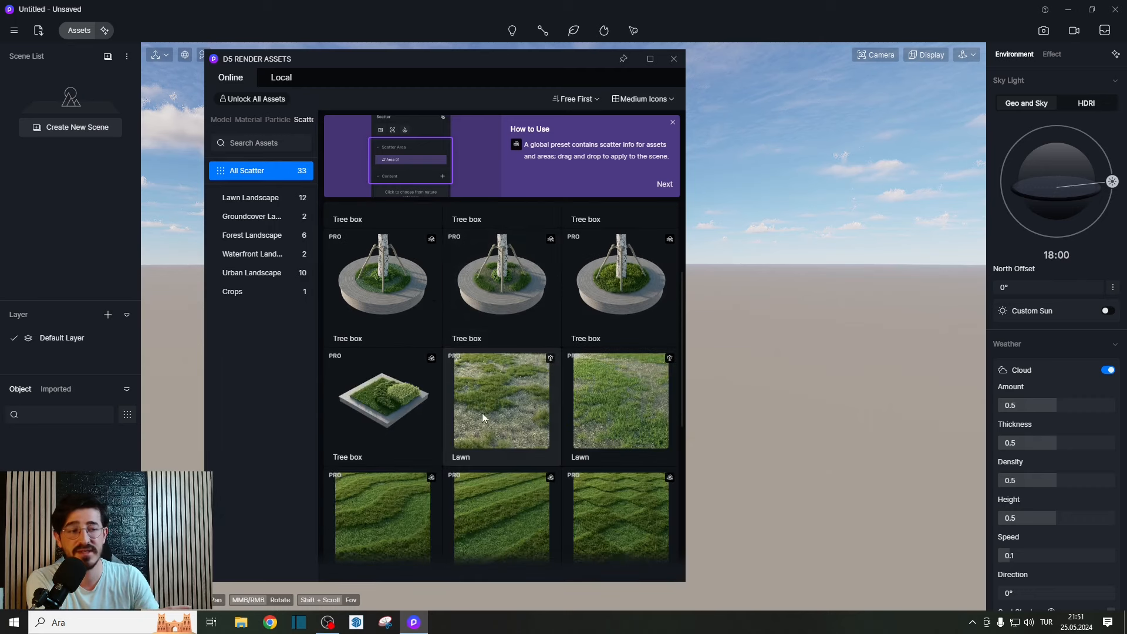
scroll(474, 457, down, 10)
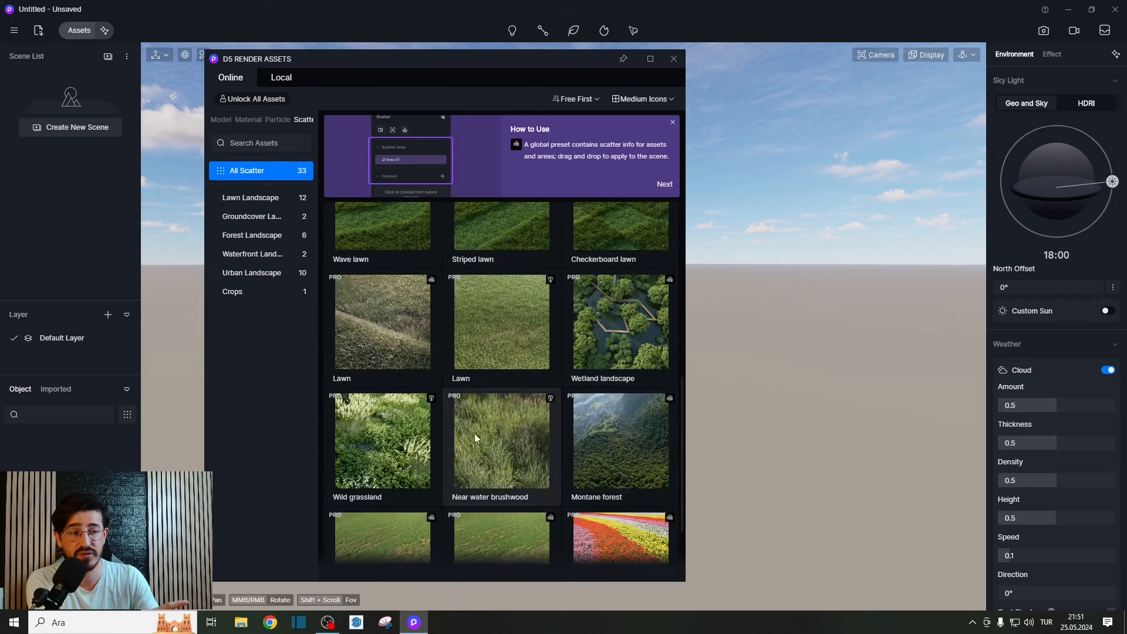
scroll(428, 414, down, 2)
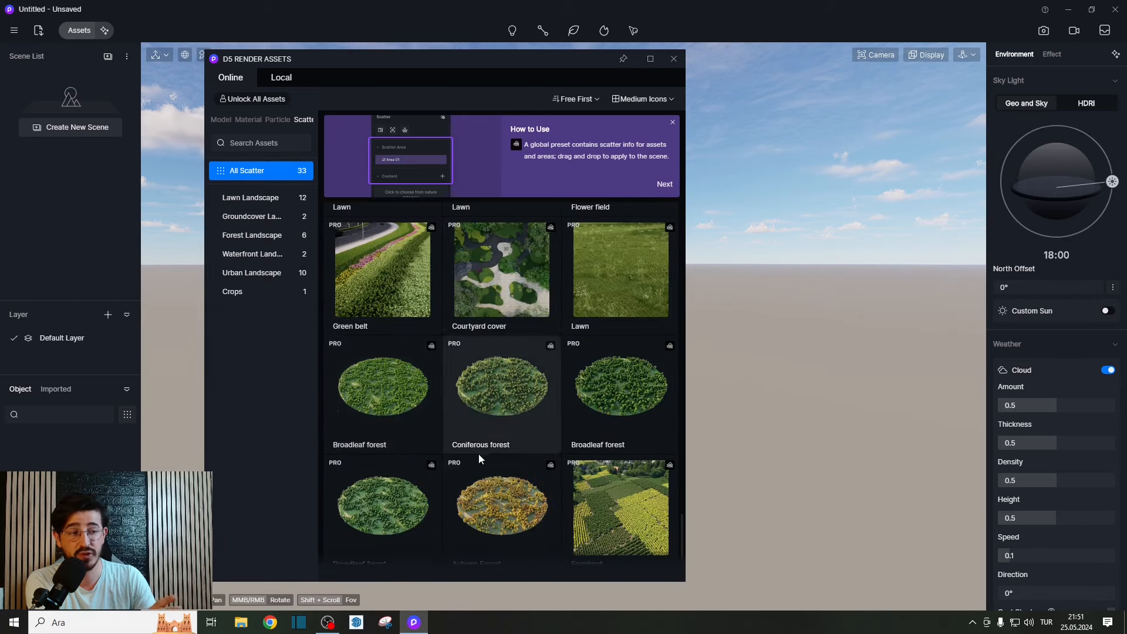
scroll(517, 446, up, 5)
scroll(483, 332, up, 10)
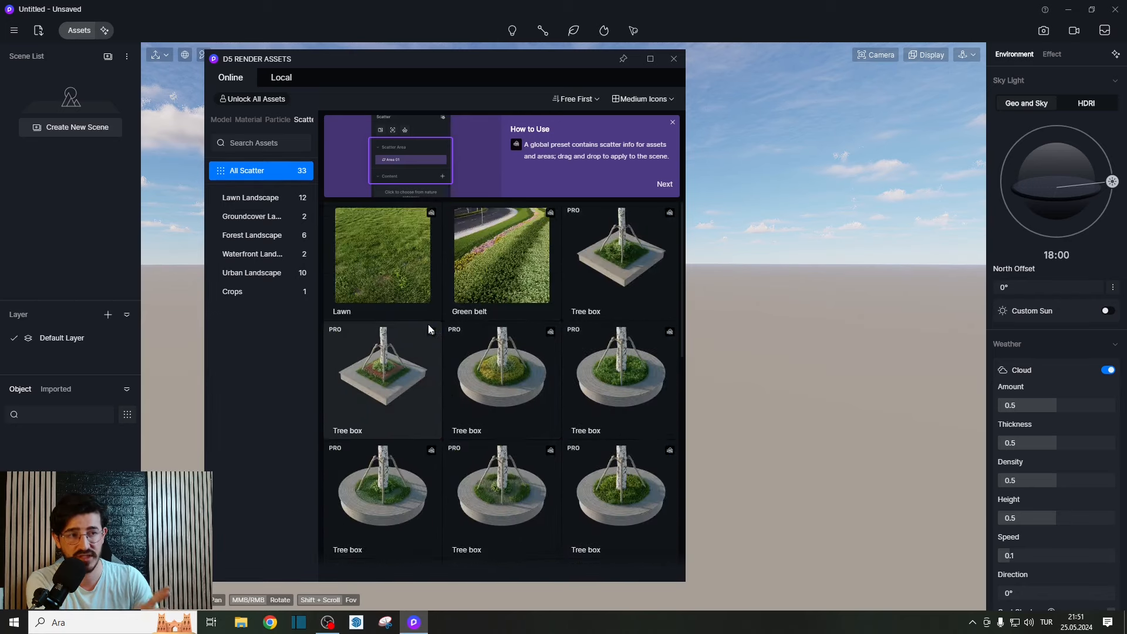
click(225, 122)
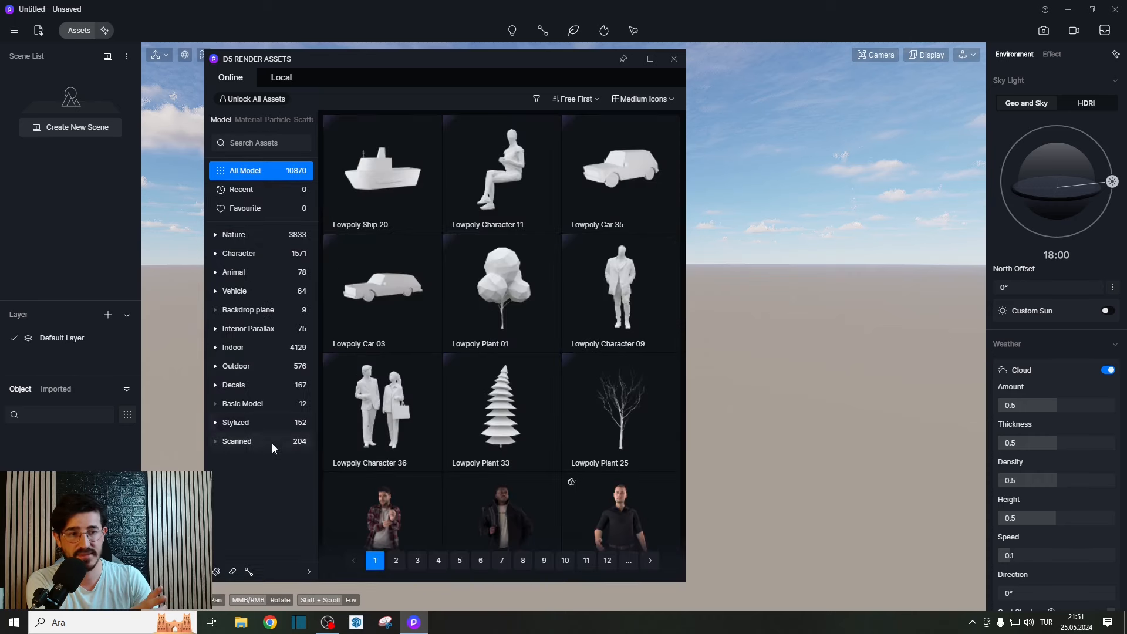
Place a Plane from the Basic Model category of the online assets on the ground and focus the view on it.
click(247, 403)
click(388, 182)
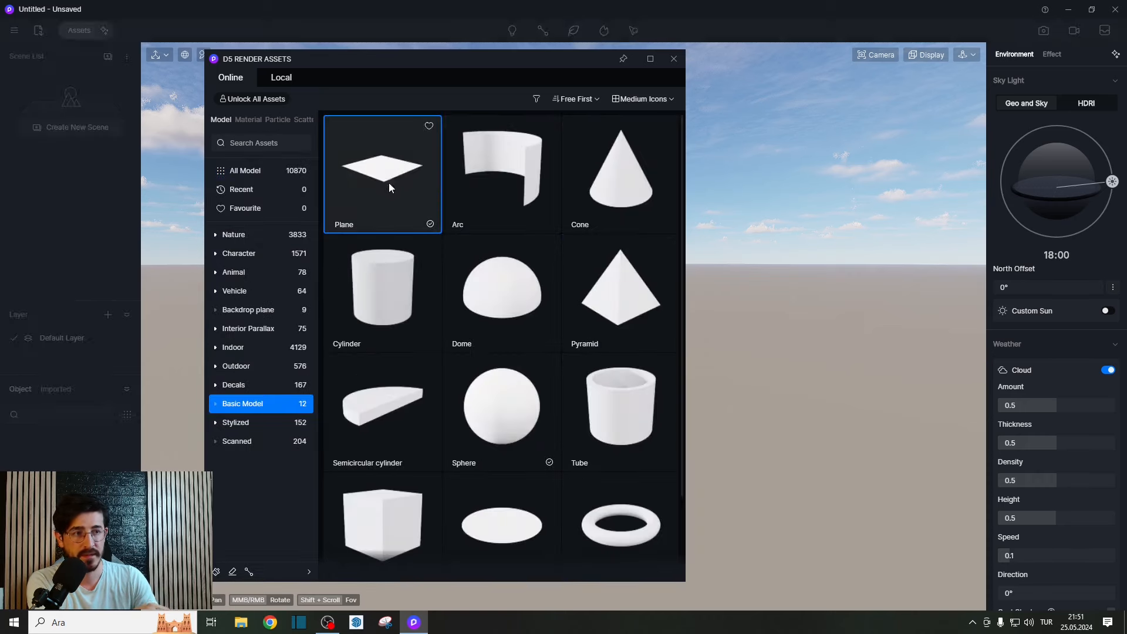
click(792, 422)
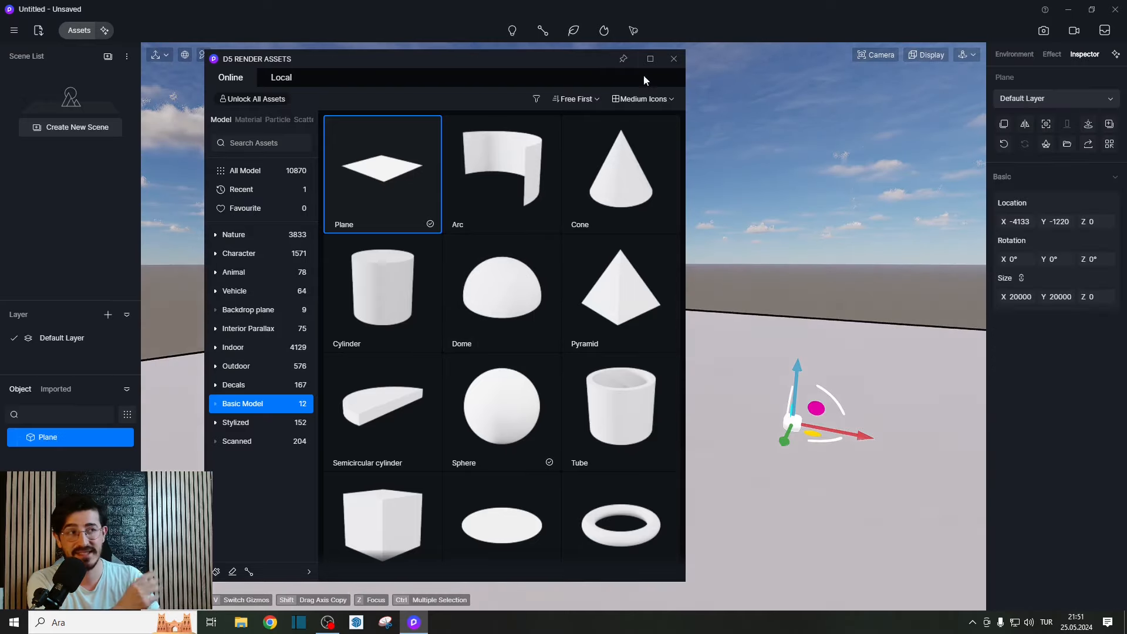
click(673, 59)
key(z)
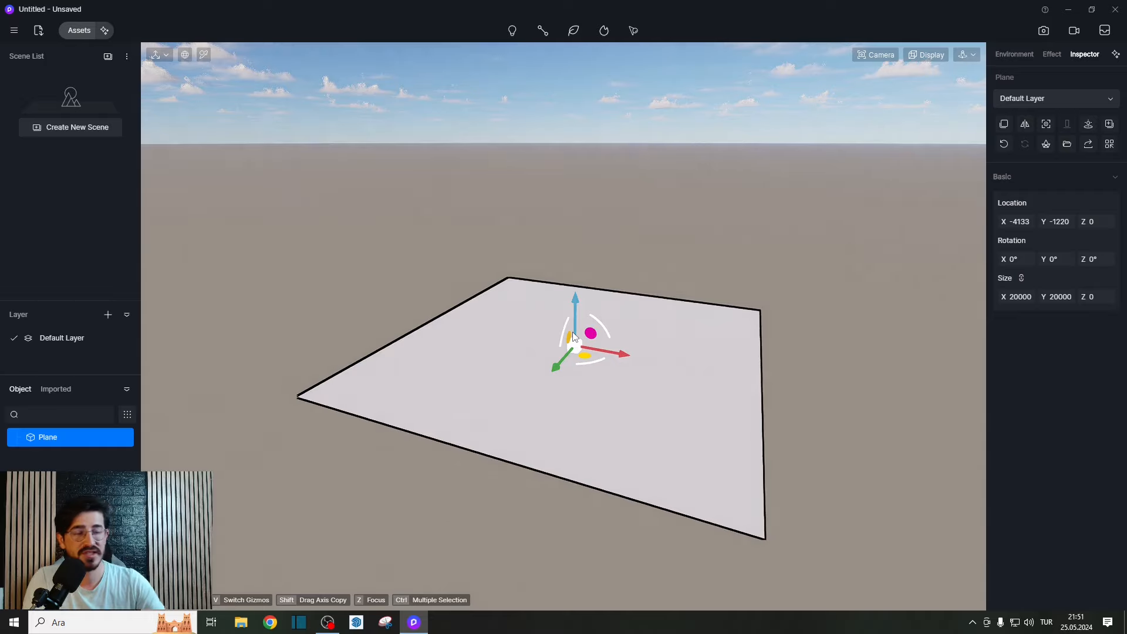
middle_drag(642, 309, 512, 345)
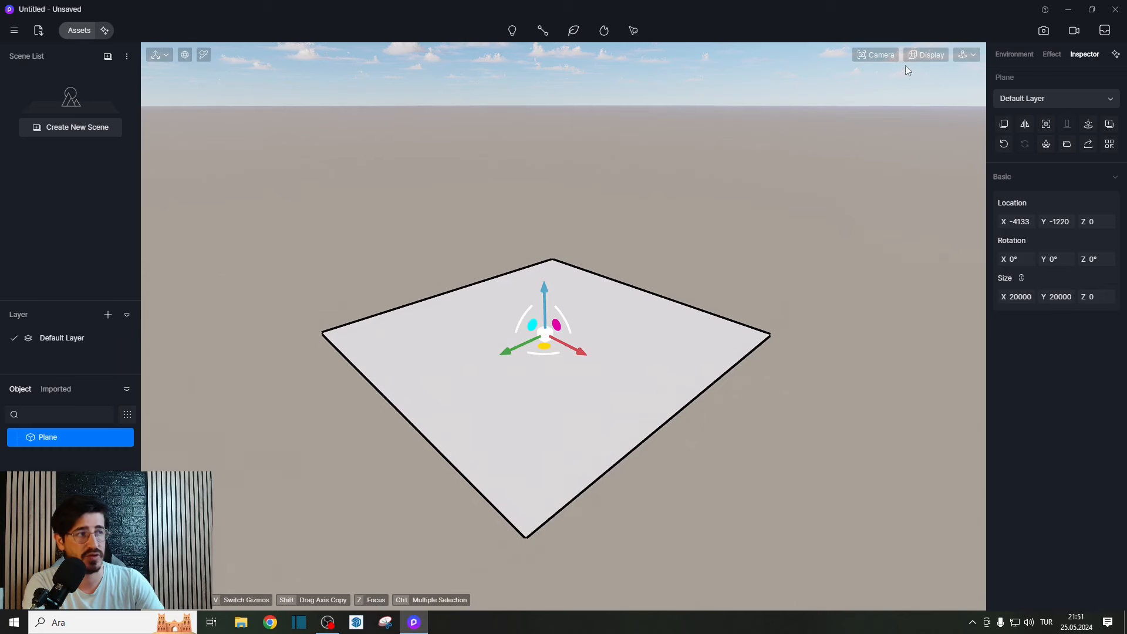
Switch the viewport navigation mode to Fly and try moving the camera forward, backward, sideways, up and down around the plane.
click(971, 55)
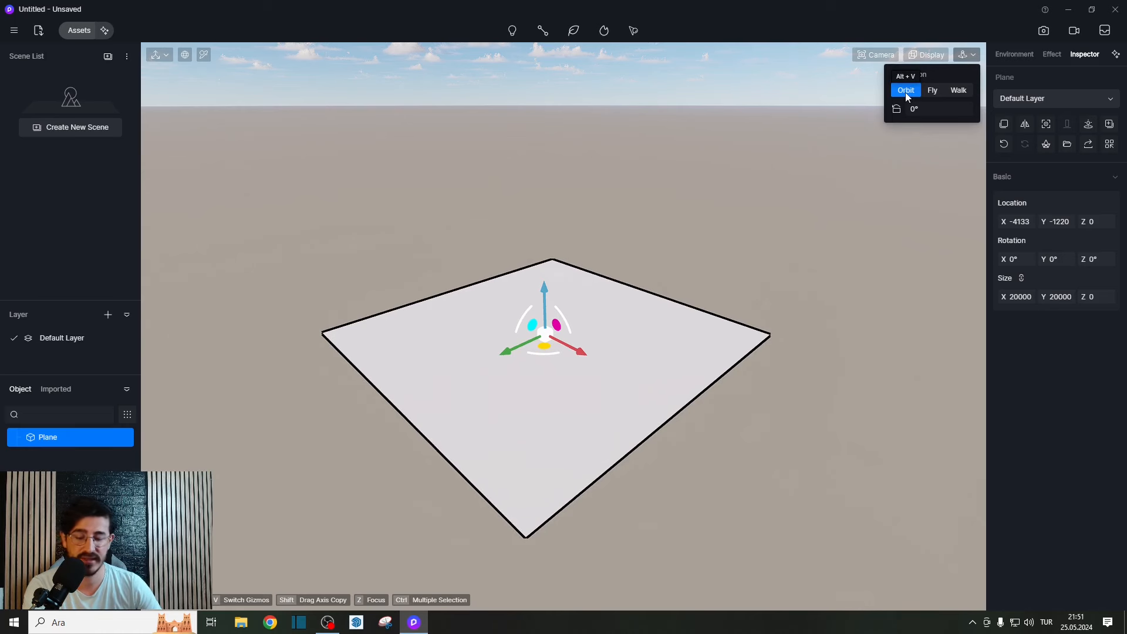
mouse_move(672, 276)
middle_down()
mouse_move(669, 213)
mouse_move(675, 260)
middle_up()
click(966, 55)
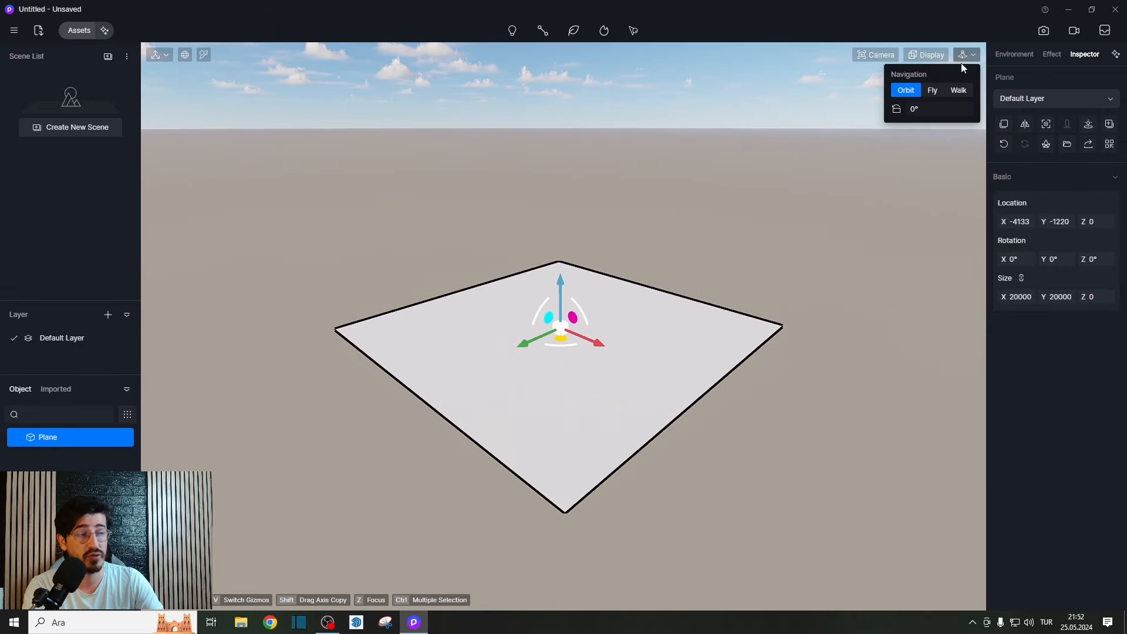
click(932, 91)
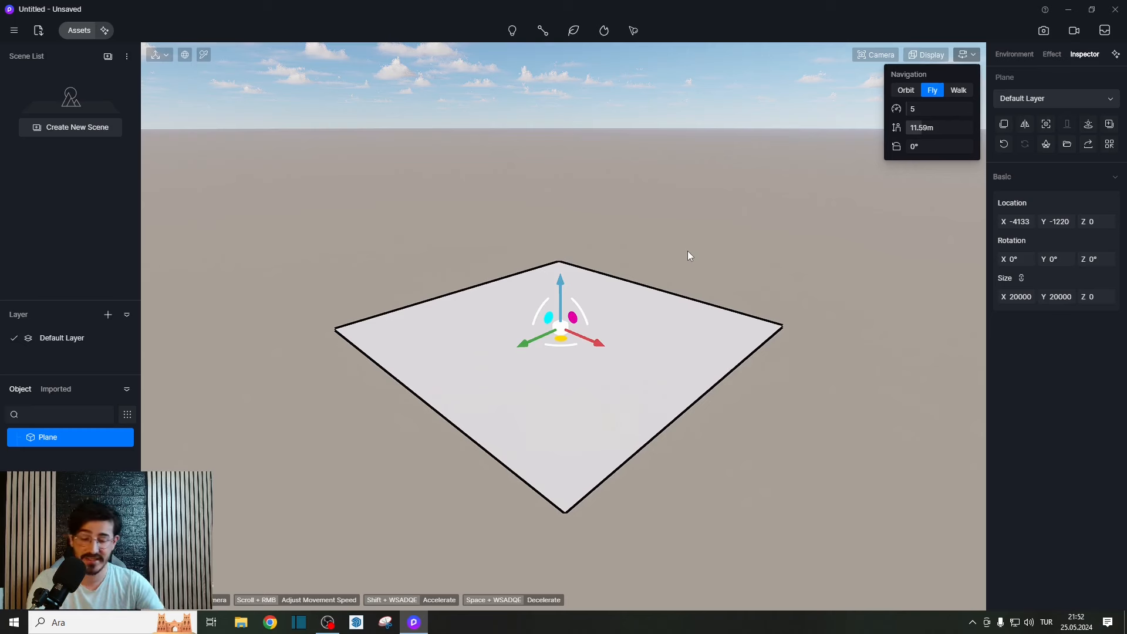
key(w)
key(s)
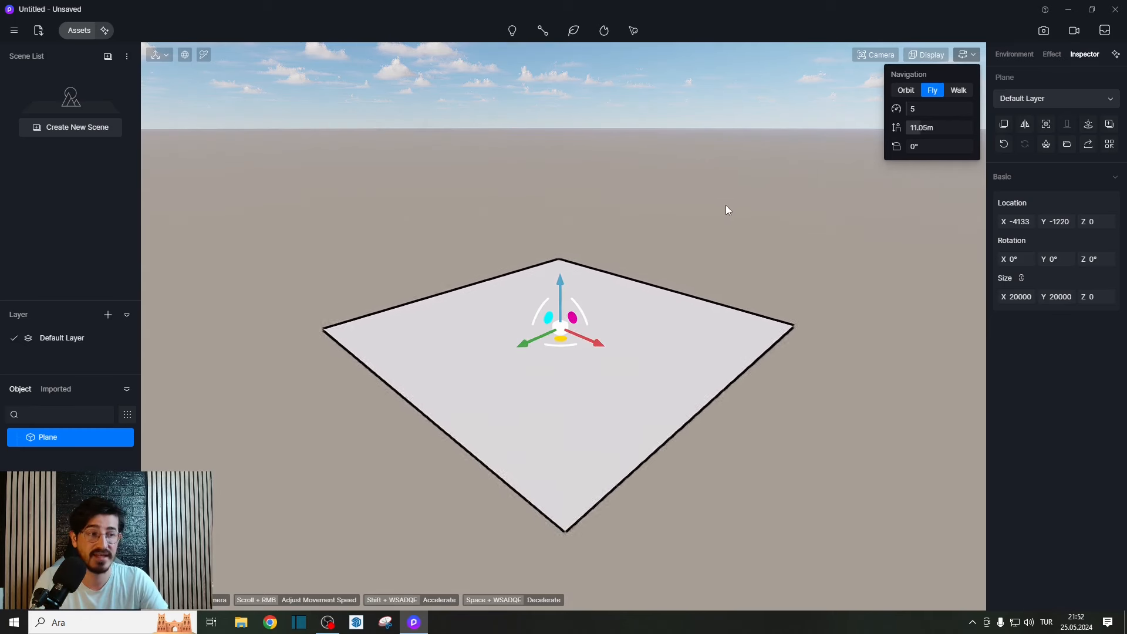
key(a)
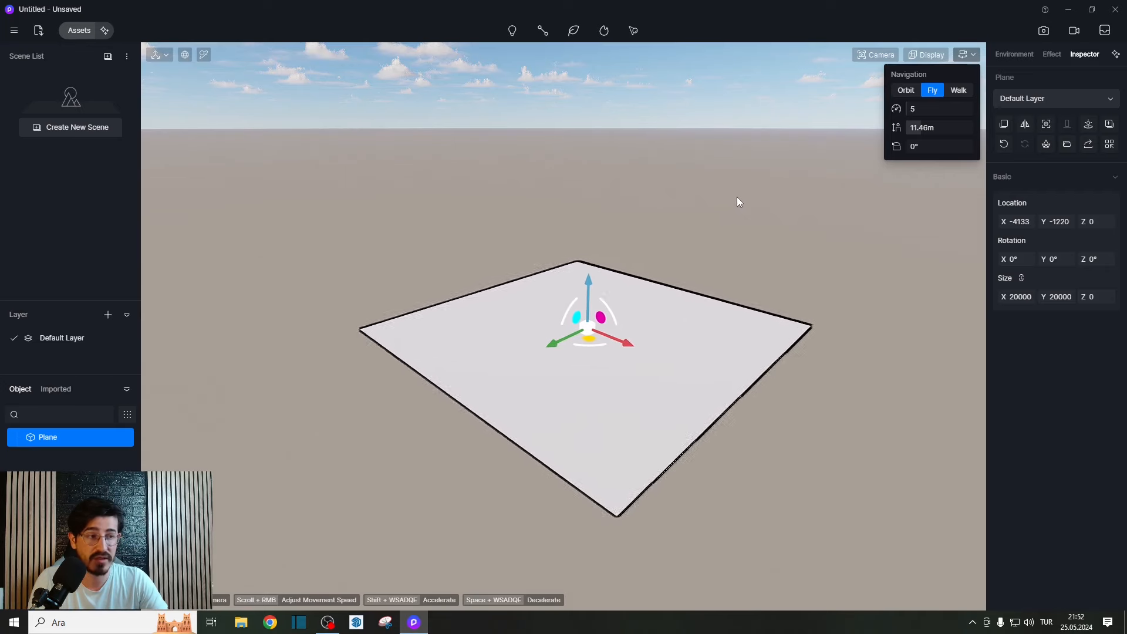
key(d)
key(q)
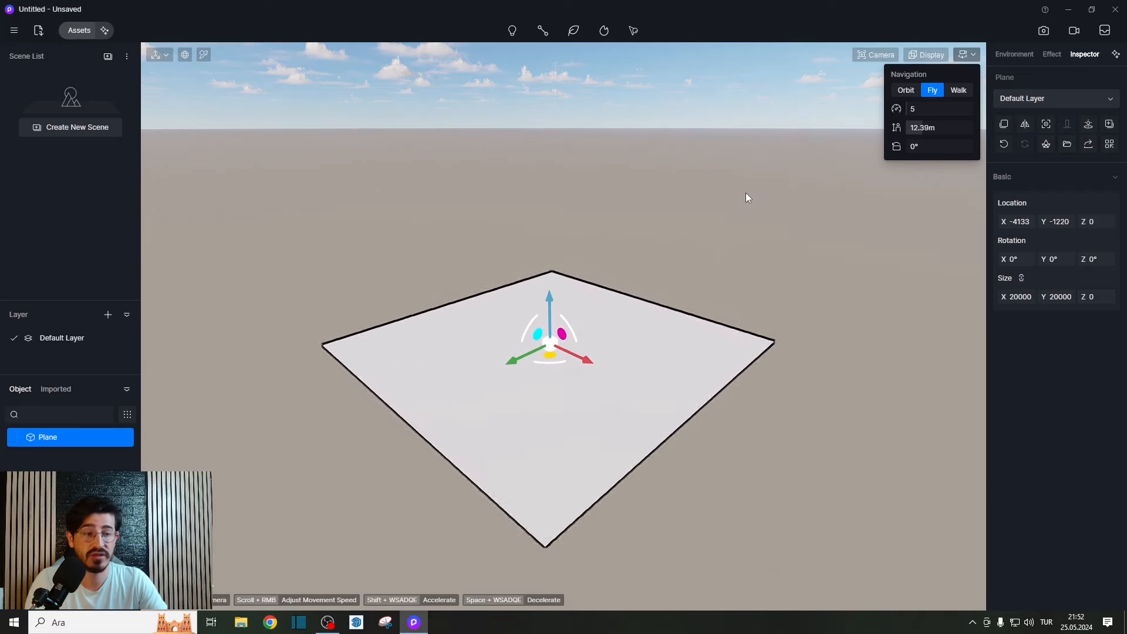
key(e)
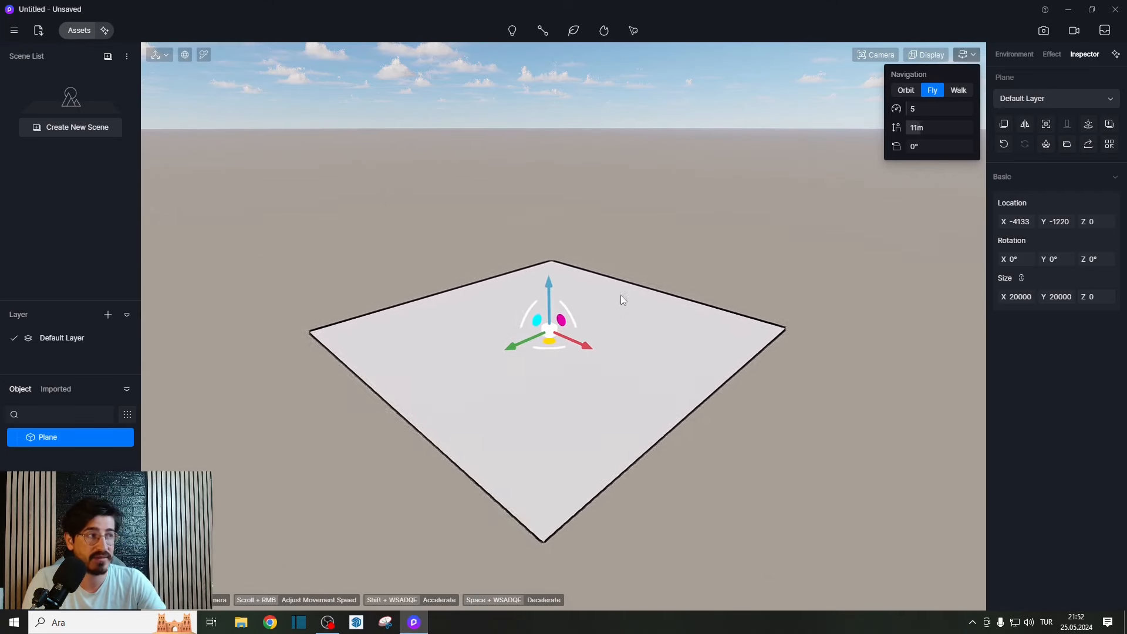
key(e)
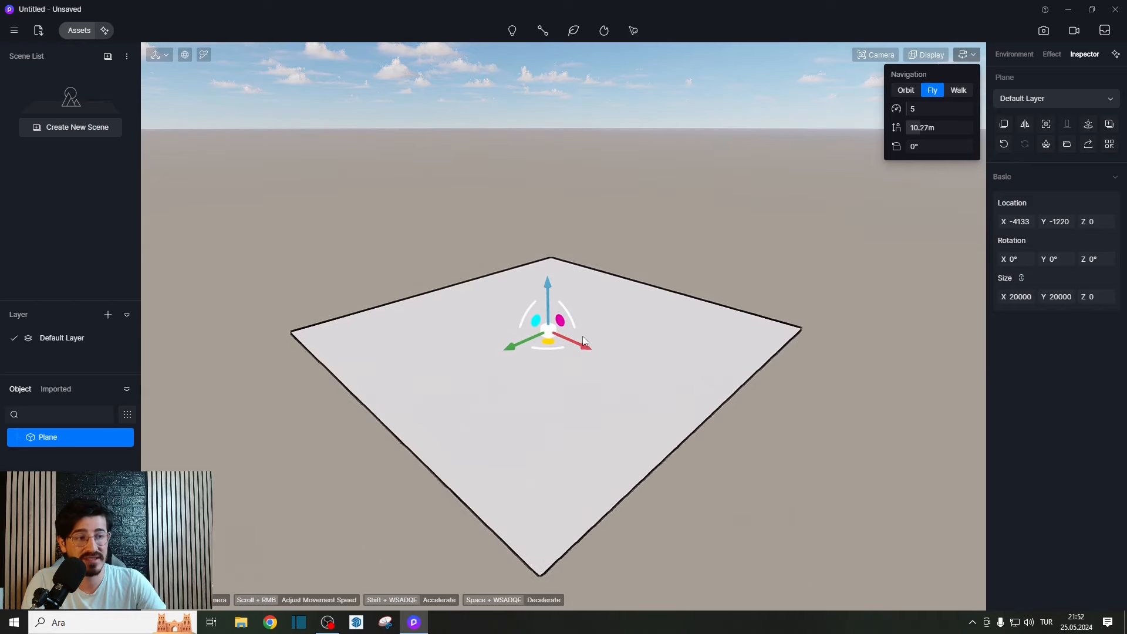
key(e)
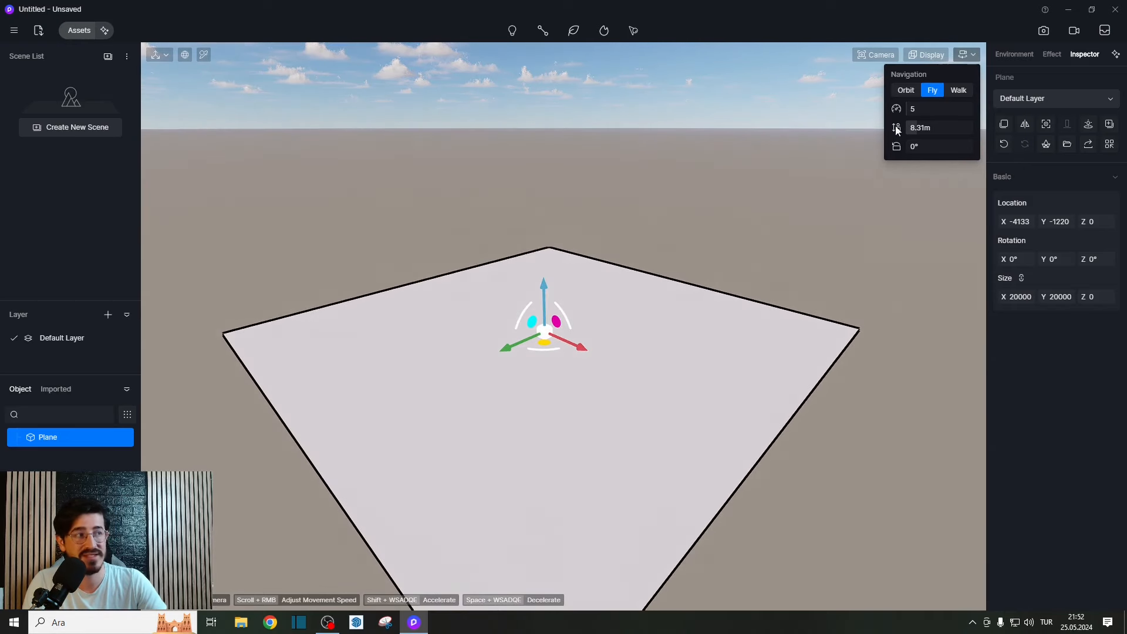
Set the Fly navigation speed to 50 and test the camera movement over the plane.
click(915, 112)
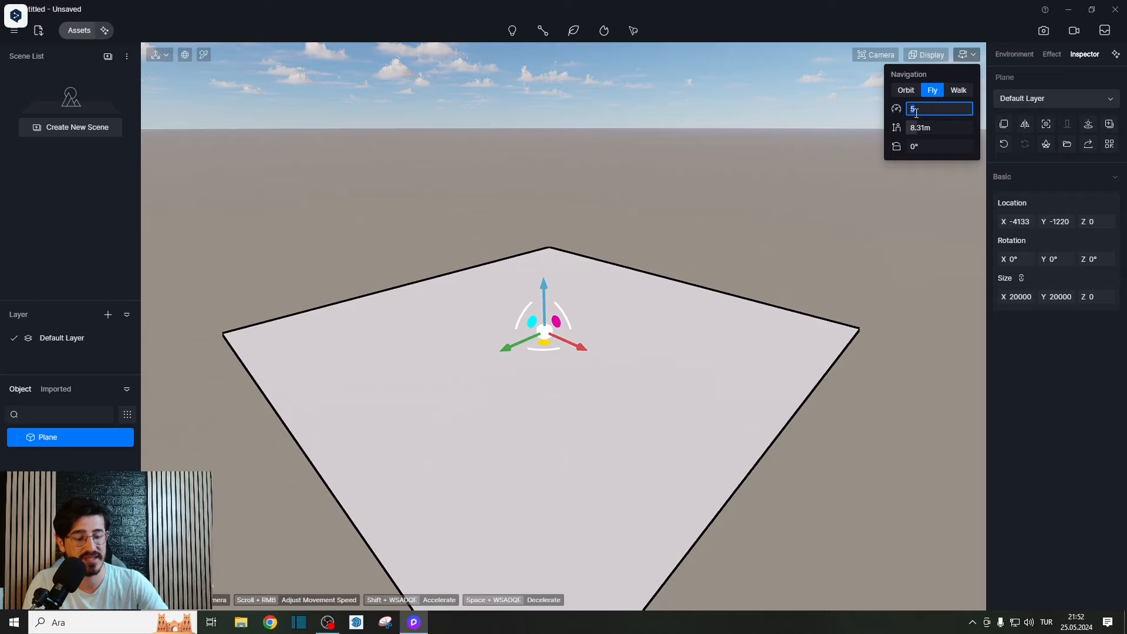
text(50)
key(Return)
key(q)
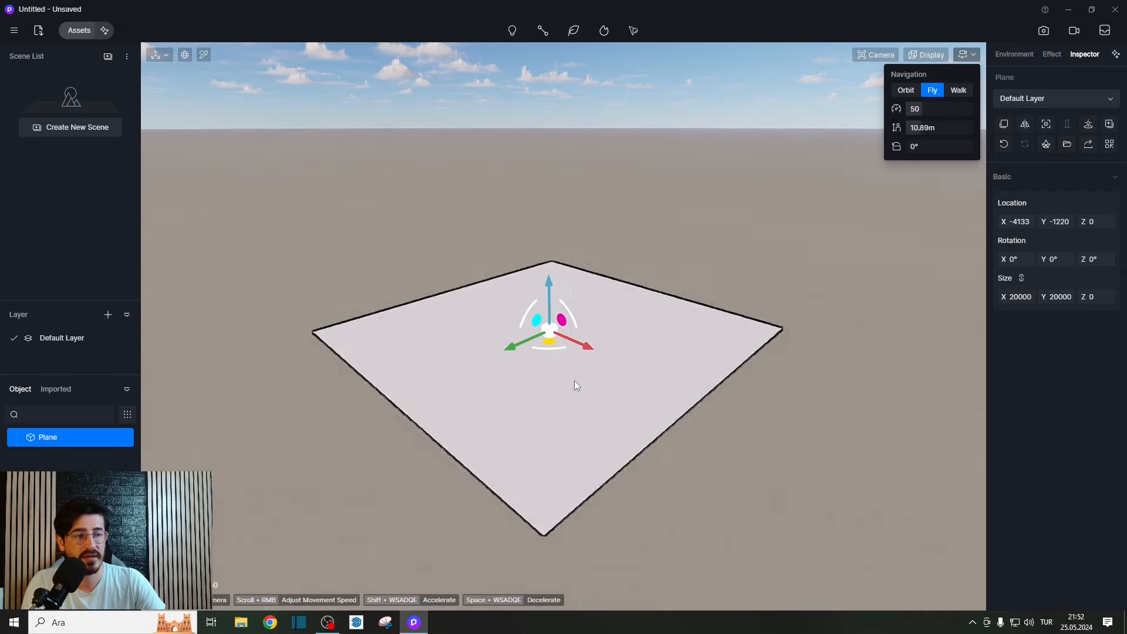
key(e)
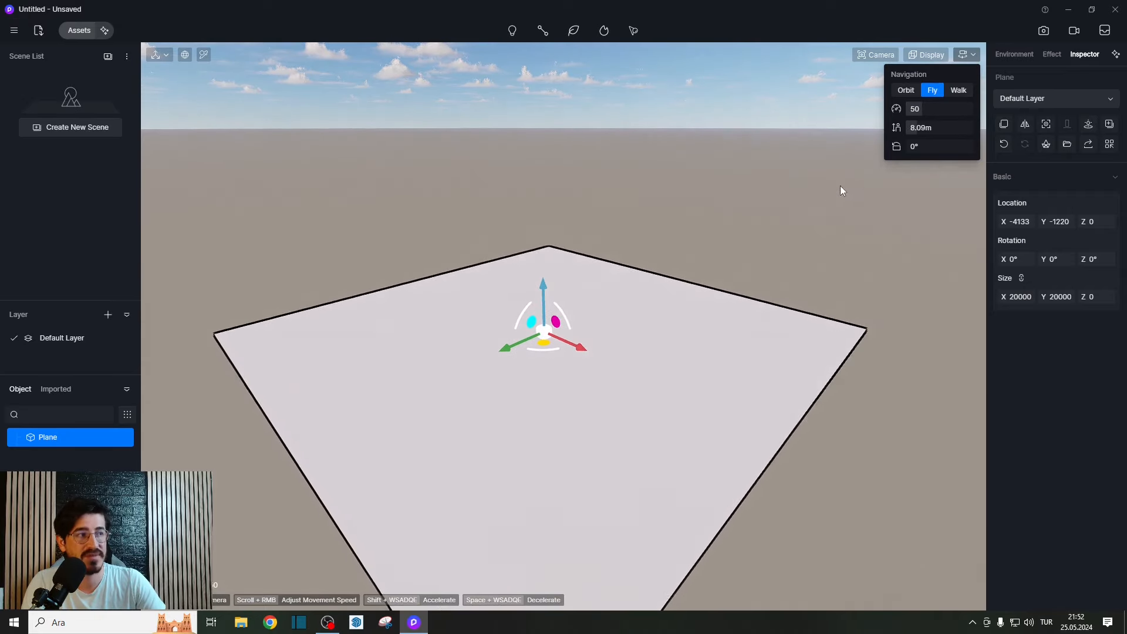
right_drag(568, 253, 649, 217)
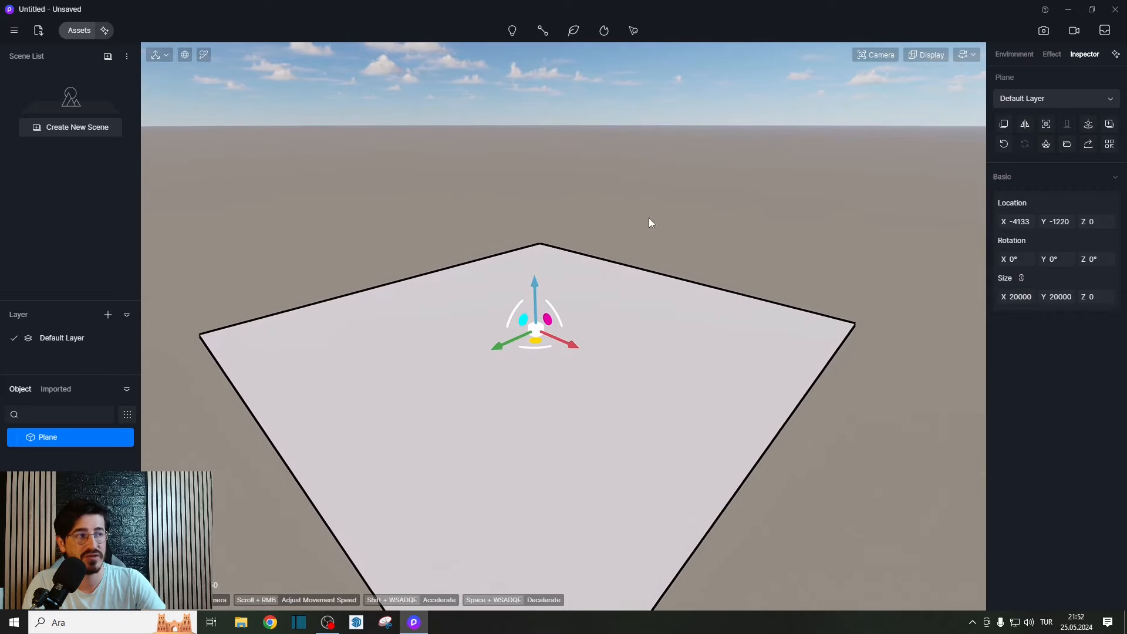
click(963, 57)
scroll(900, 164, up, 3)
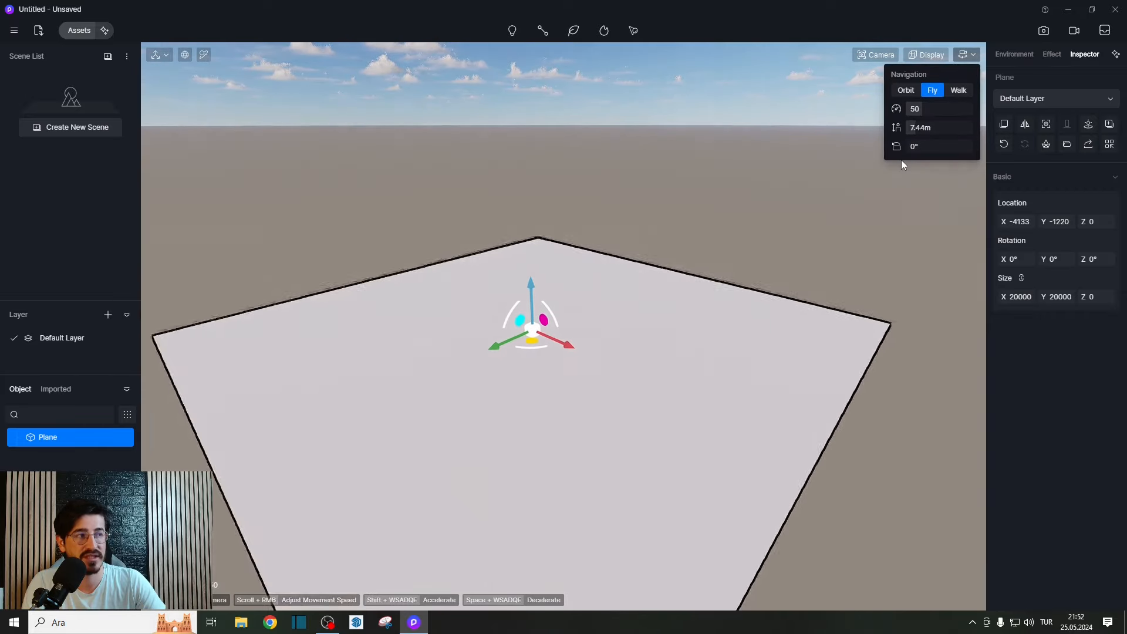
scroll(899, 165, down, 3)
scroll(898, 162, down, 3)
scroll(898, 162, up, 3)
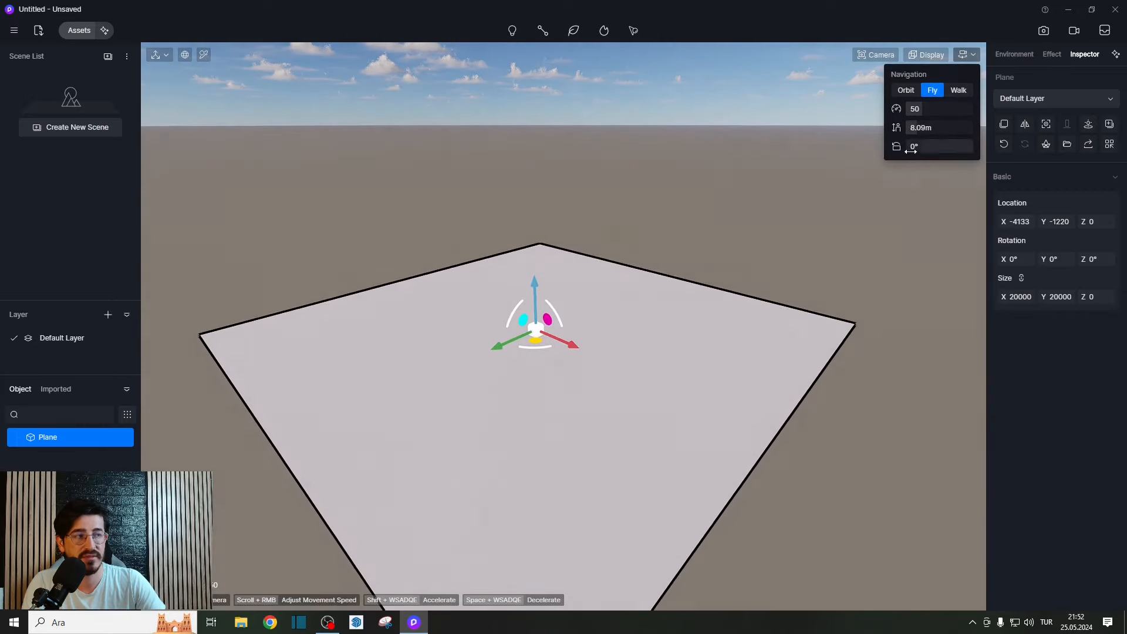
Compare how the plane looks in the wireframe display mode and the default rendered mode.
click(933, 57)
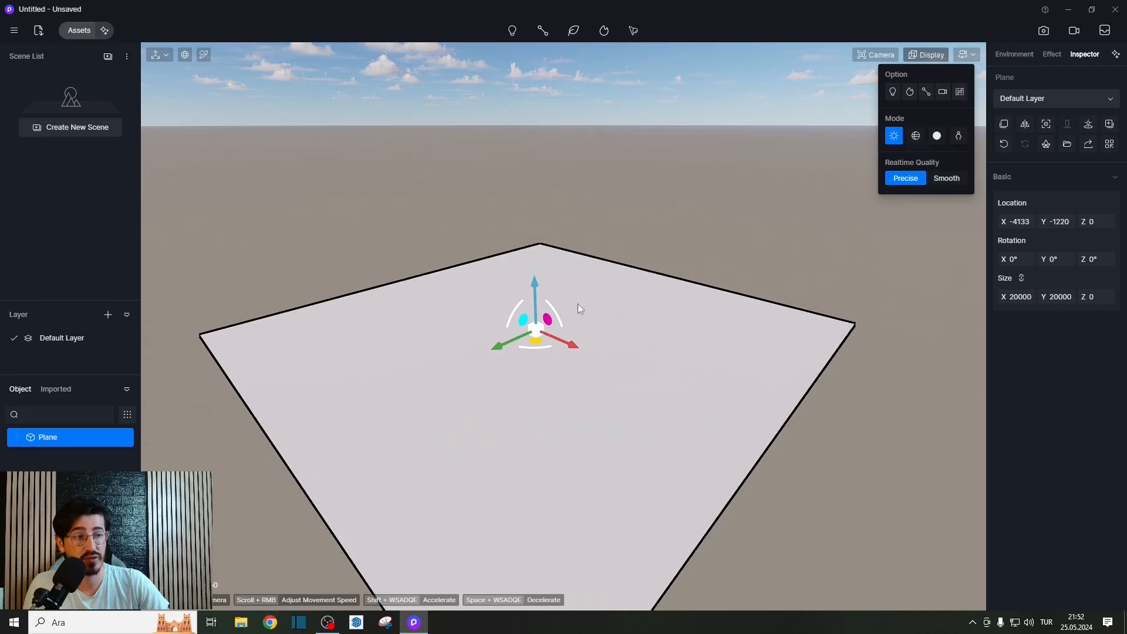
click(915, 135)
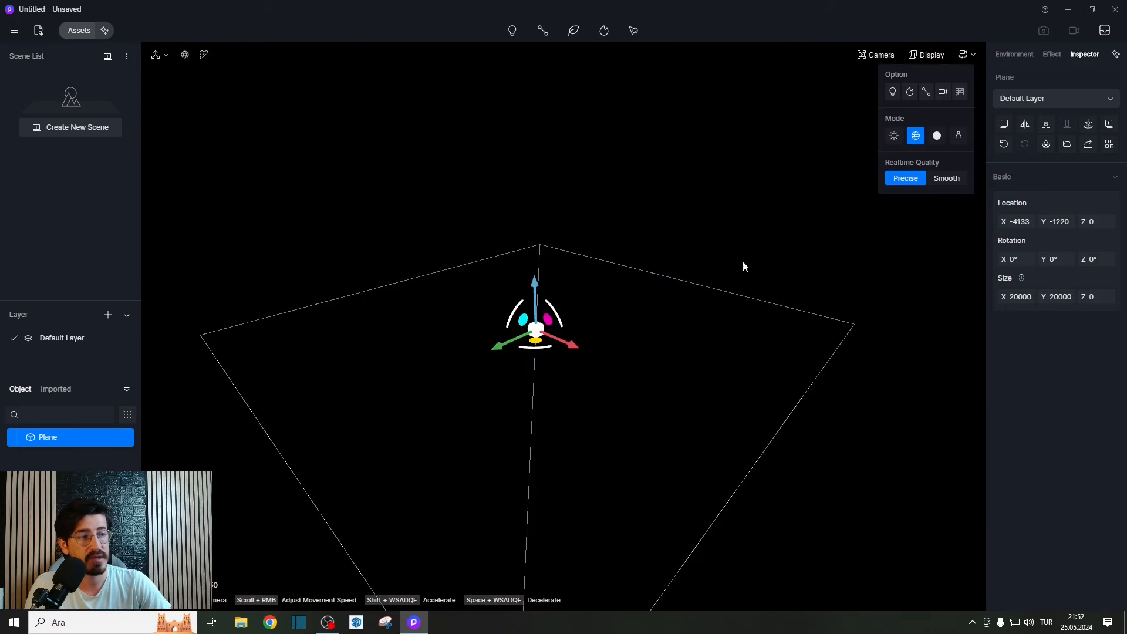
click(894, 135)
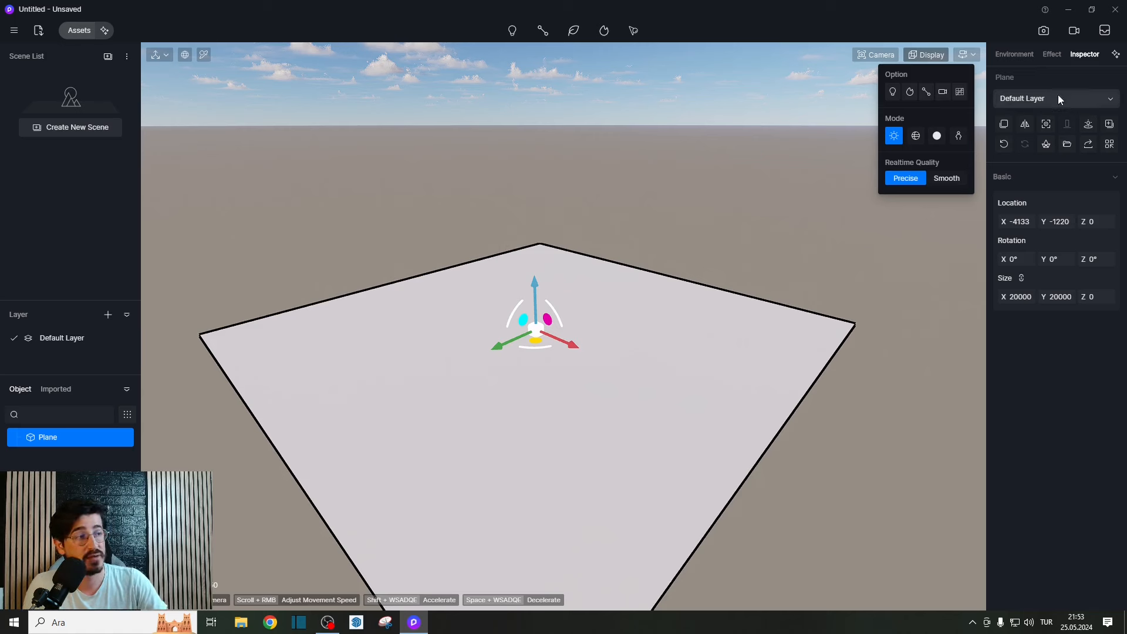
click(916, 137)
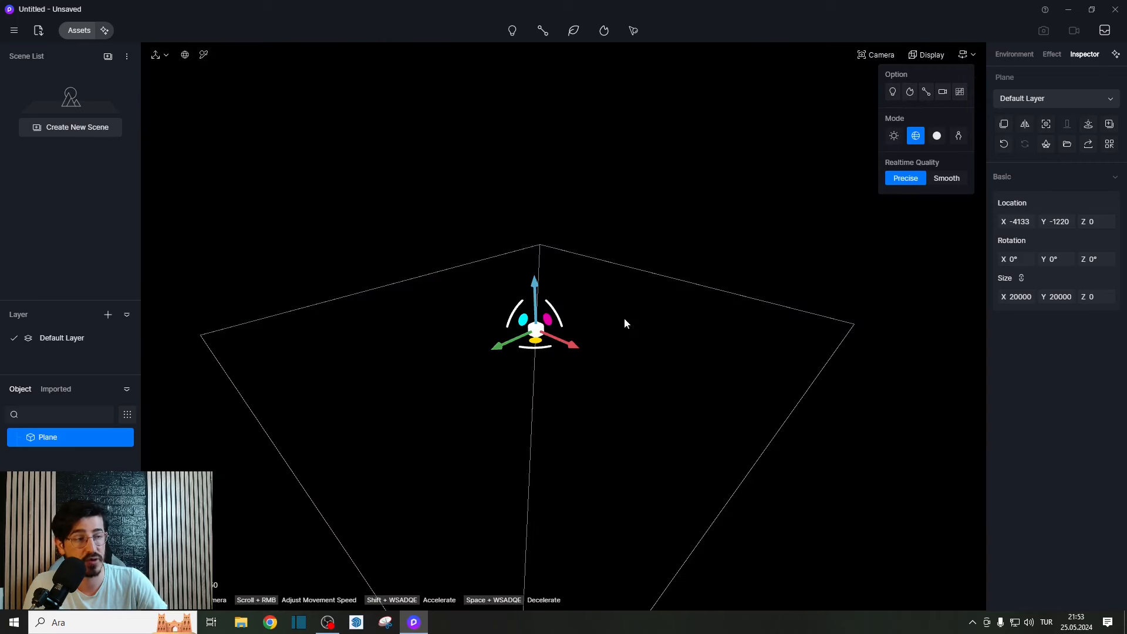
click(893, 136)
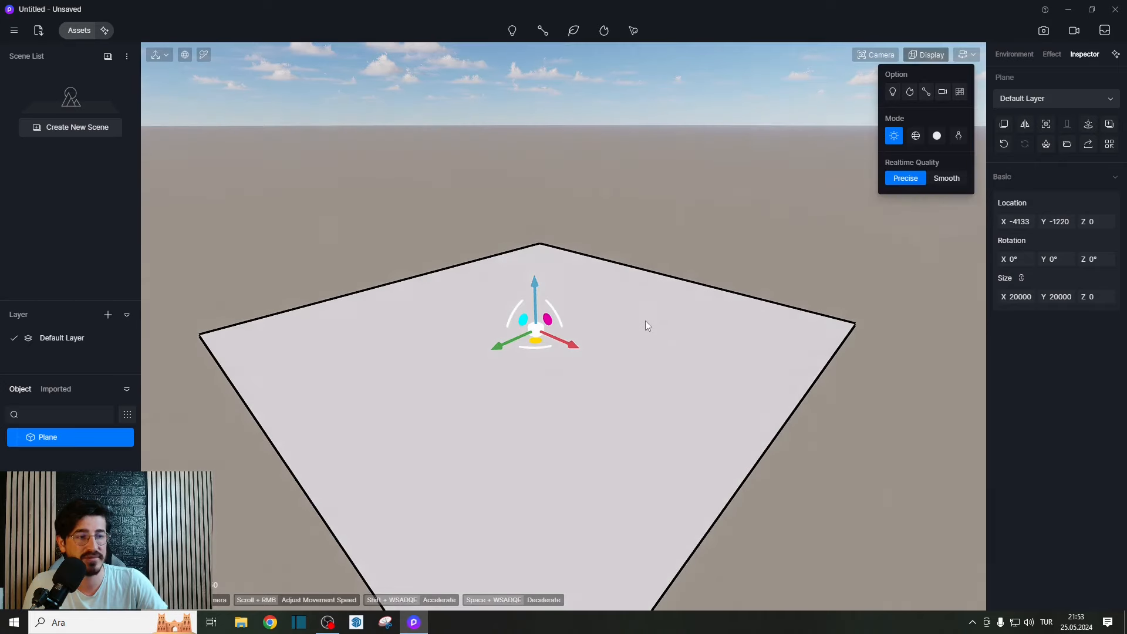
Apply the online Light Blue Wood Plank material to the plane and close the asset library.
right_drag(646, 325, 610, 340)
click(75, 34)
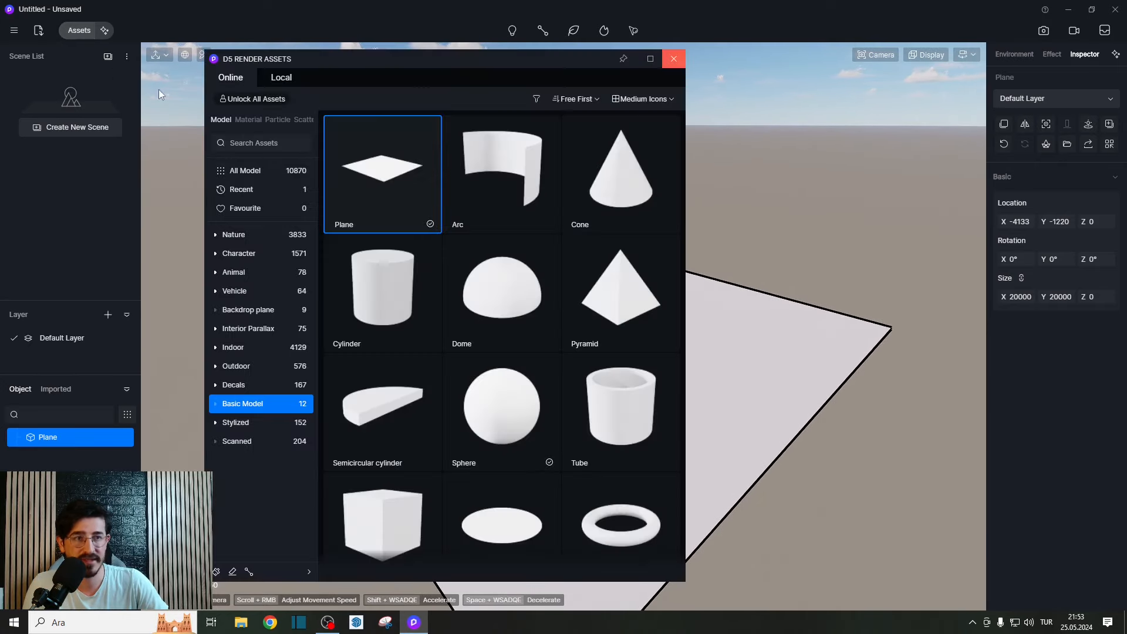
click(249, 120)
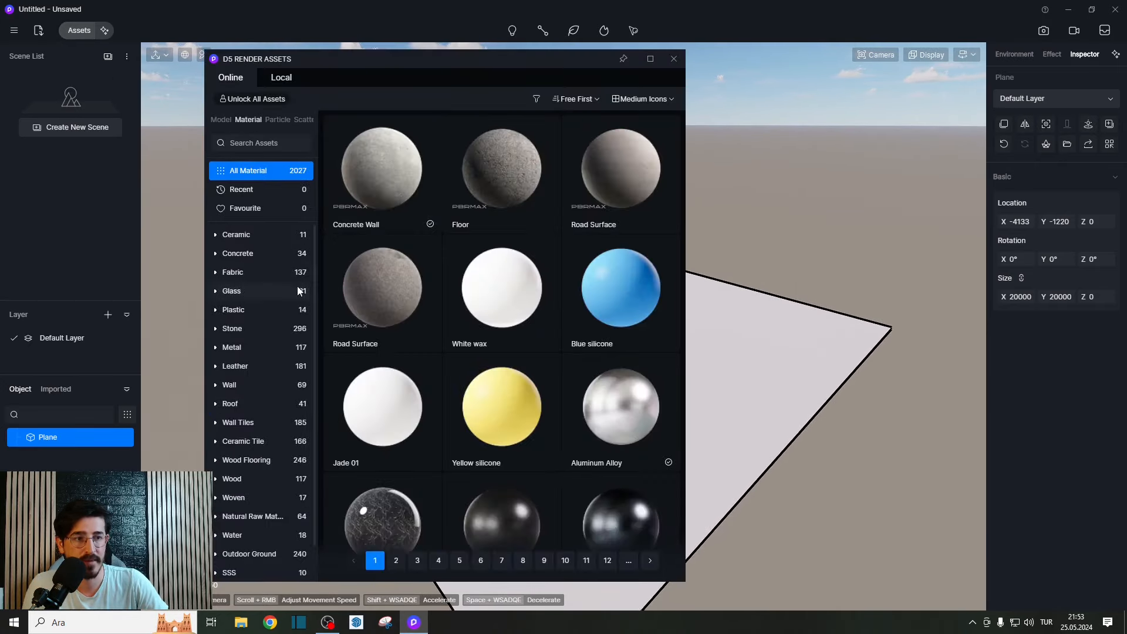
scroll(430, 313, down, 5)
scroll(443, 306, down, 15)
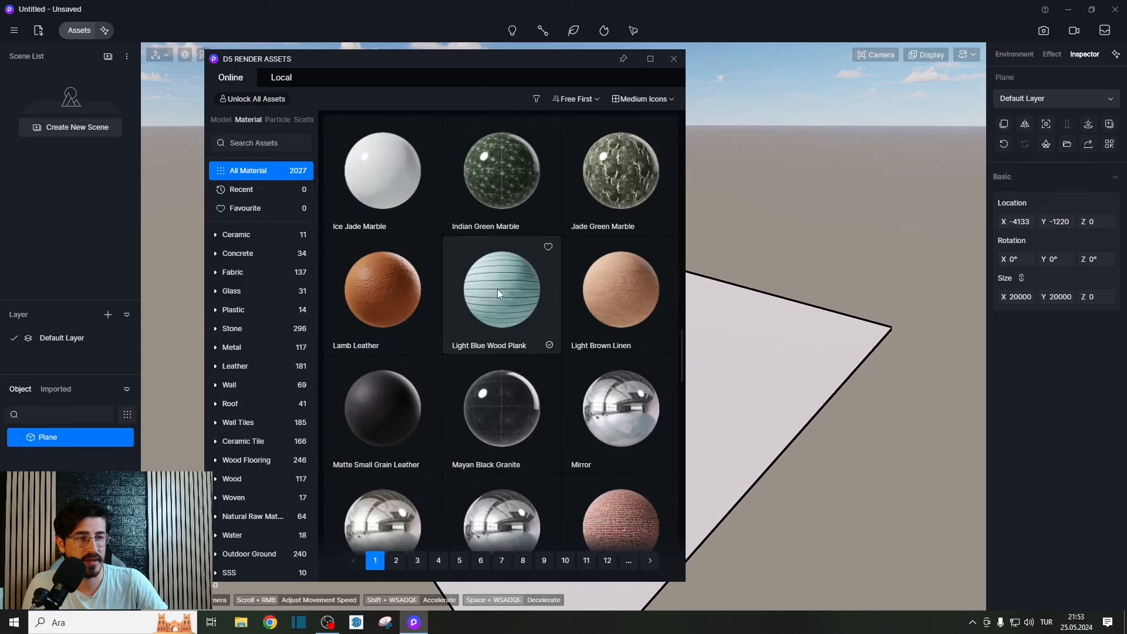
drag(498, 289, 723, 282)
click(723, 282)
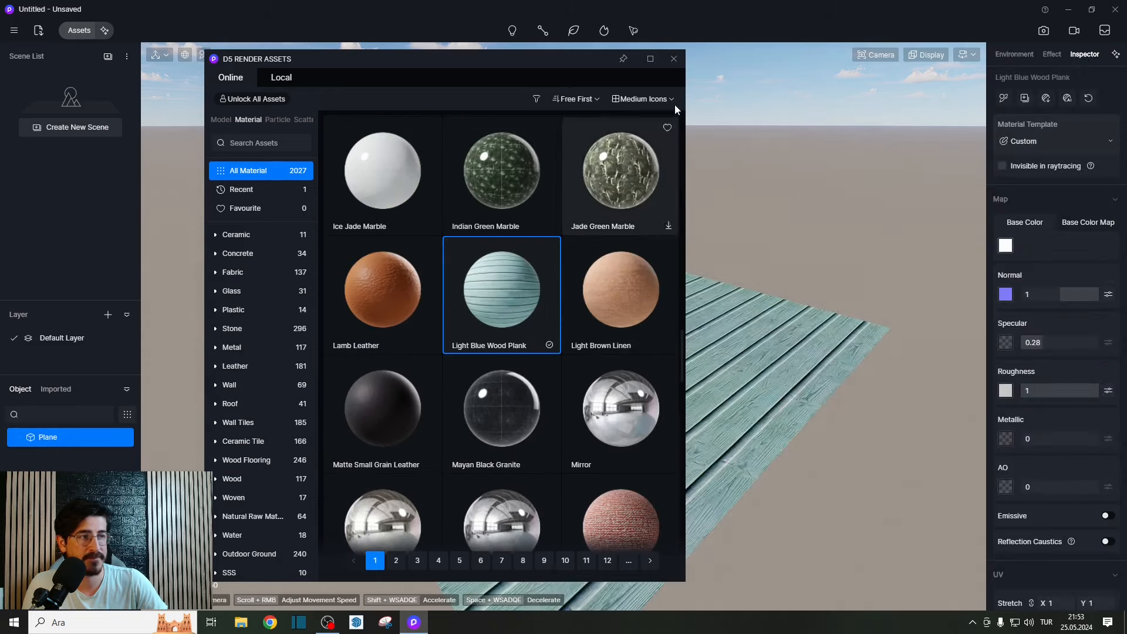
click(673, 59)
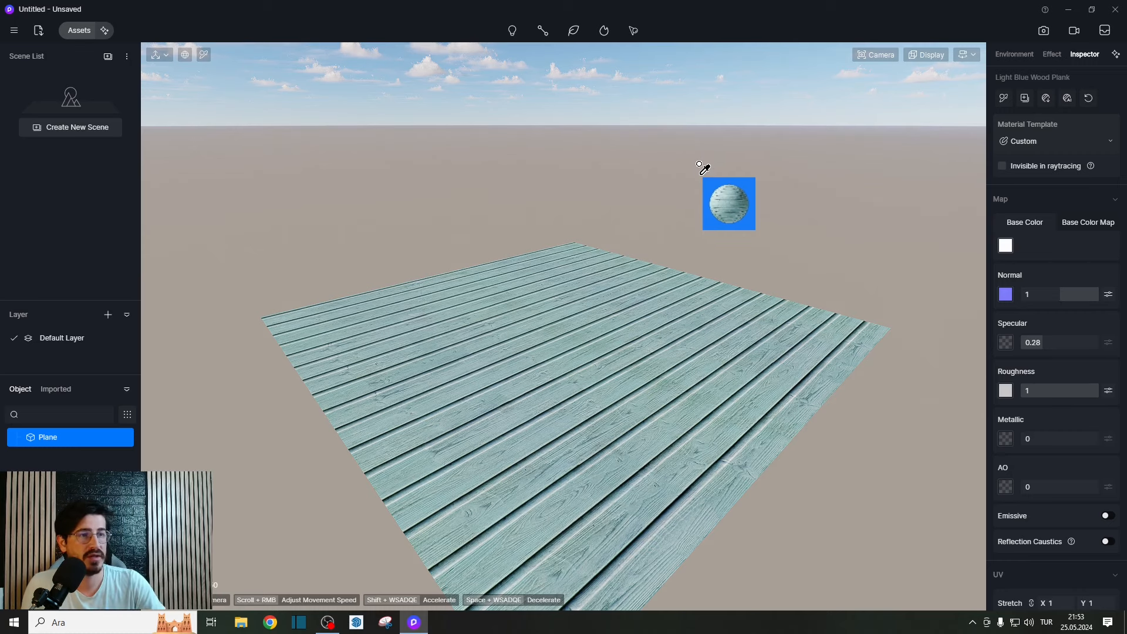
Inspect the wood-plank plane in the white clay display mode, then return to the default rendered mode.
click(921, 54)
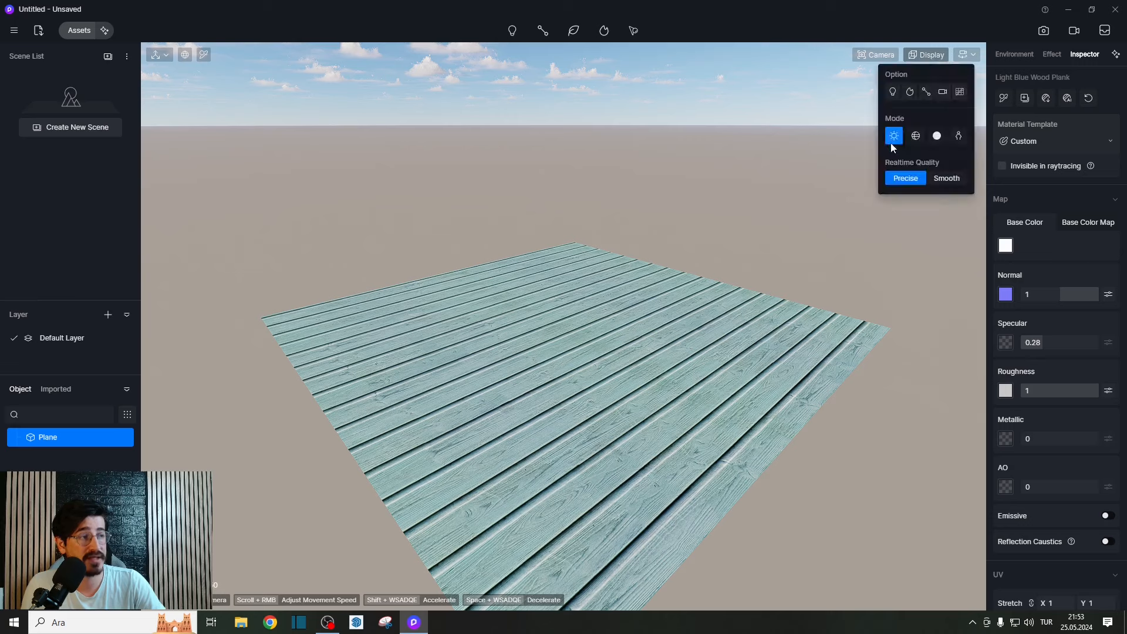
click(937, 136)
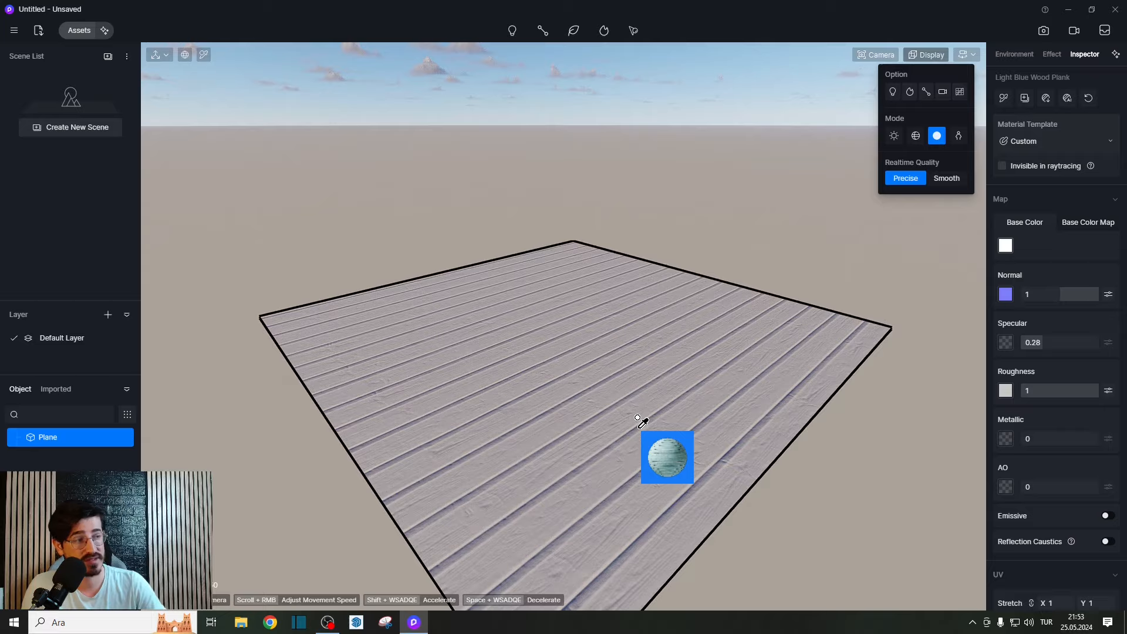
scroll(640, 420, down, 3)
scroll(628, 334, up, 6)
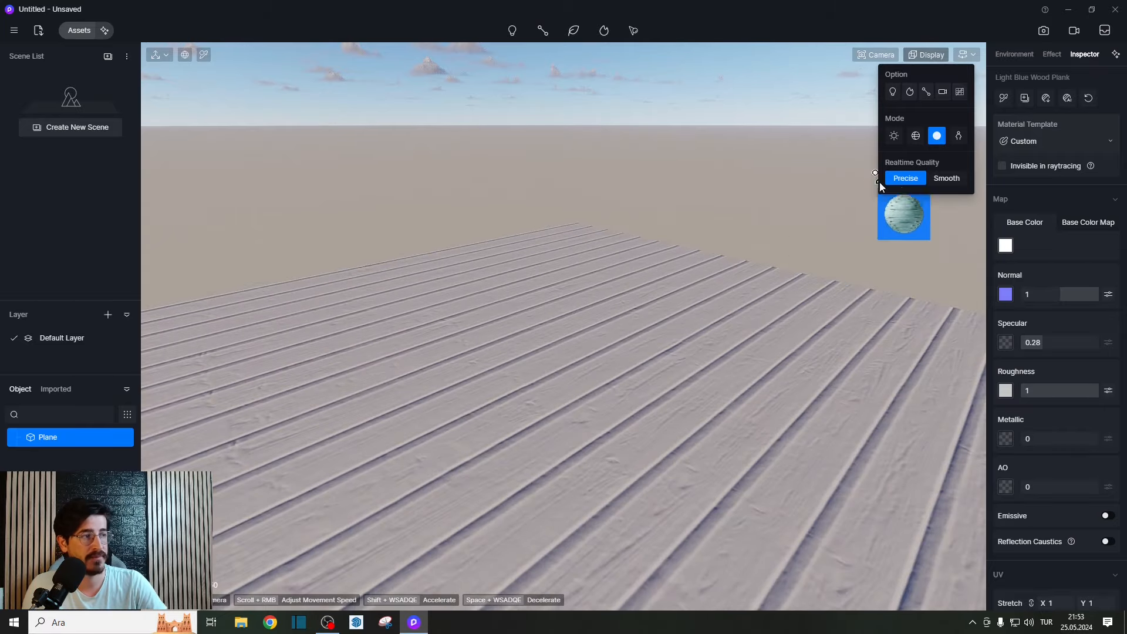
click(893, 137)
scroll(679, 340, down, 3)
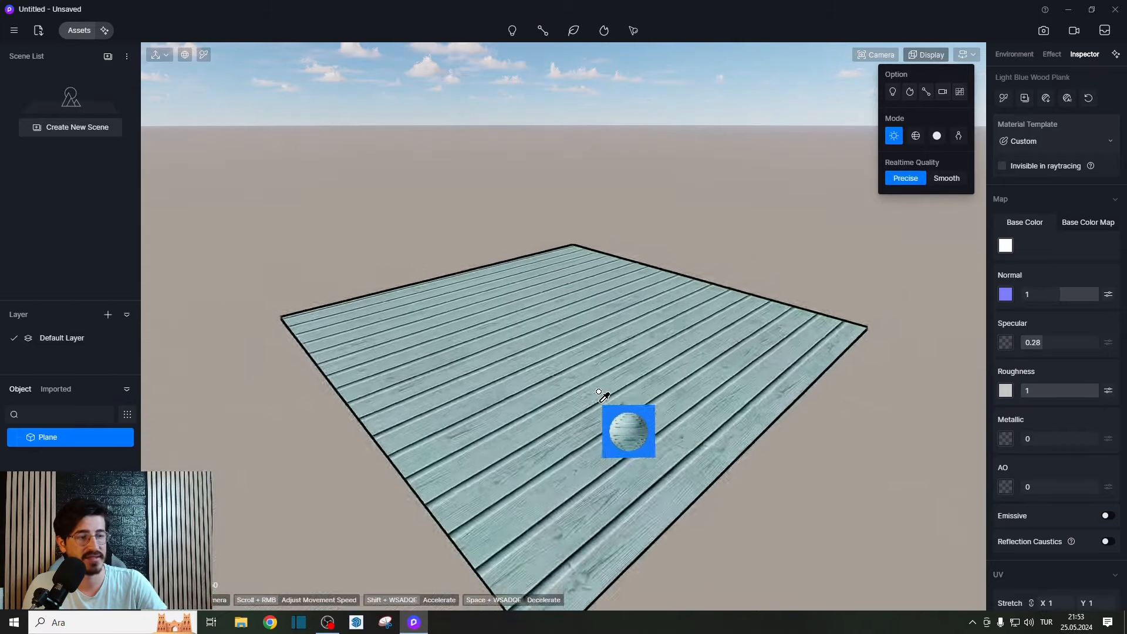
scroll(599, 392, up, 2)
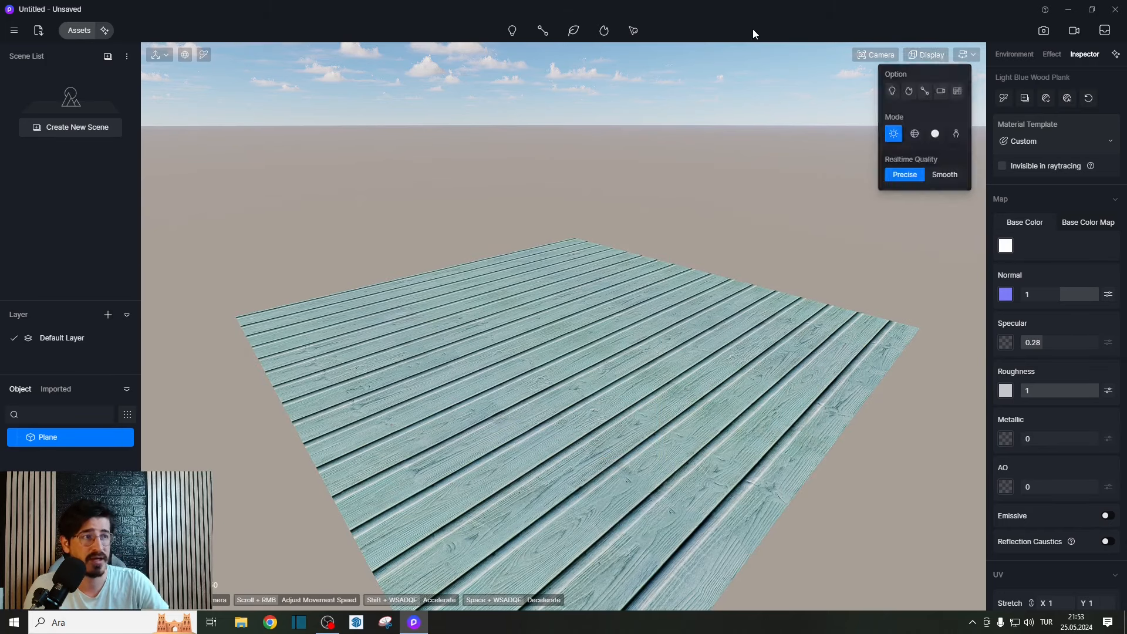
Review the available path, vegetation and light creation tools without adding any of them to the scene.
click(541, 33)
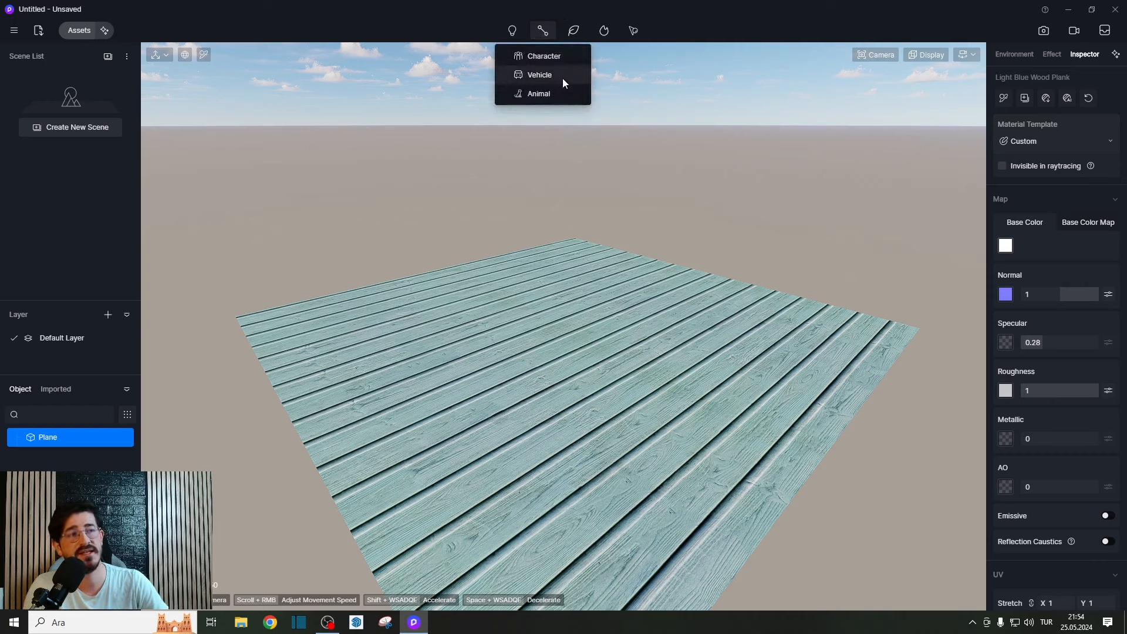
click(574, 32)
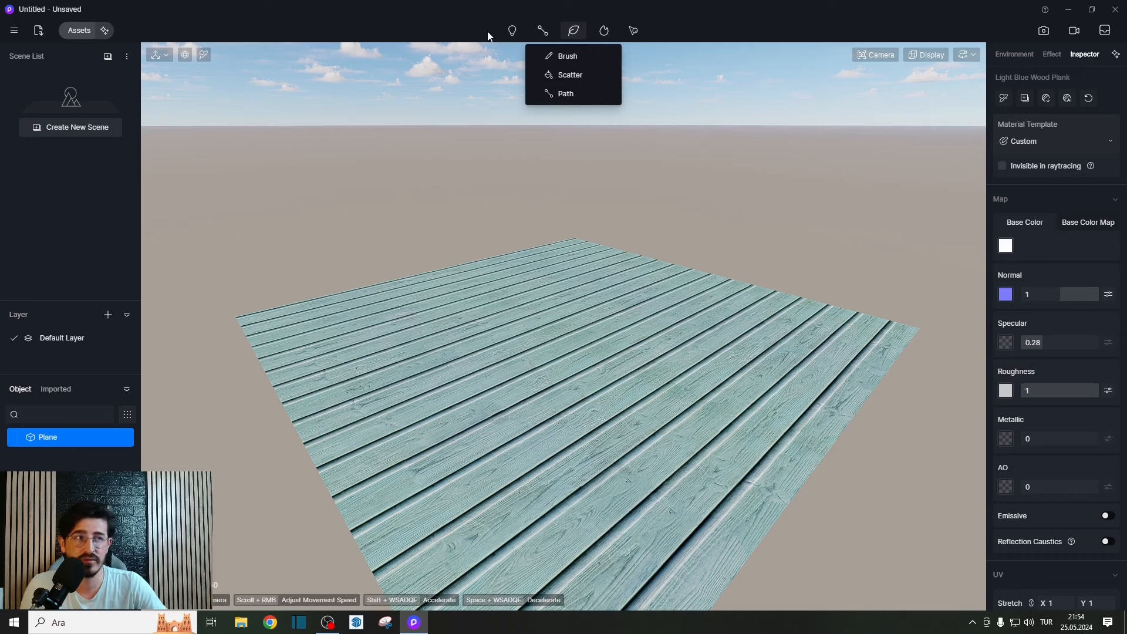
click(512, 31)
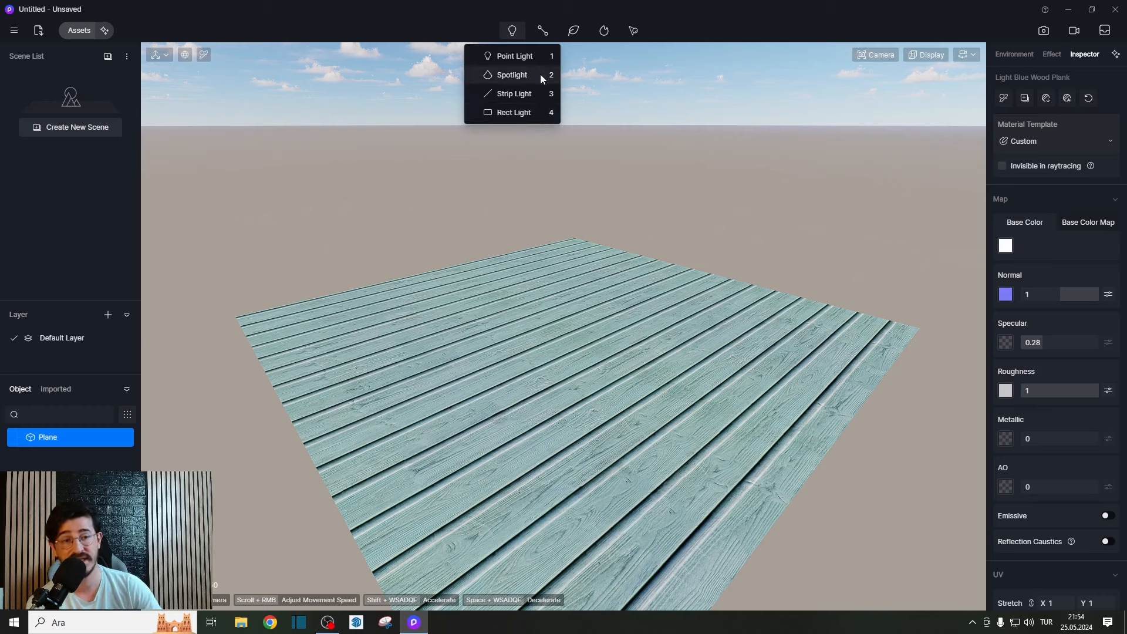
click(446, 23)
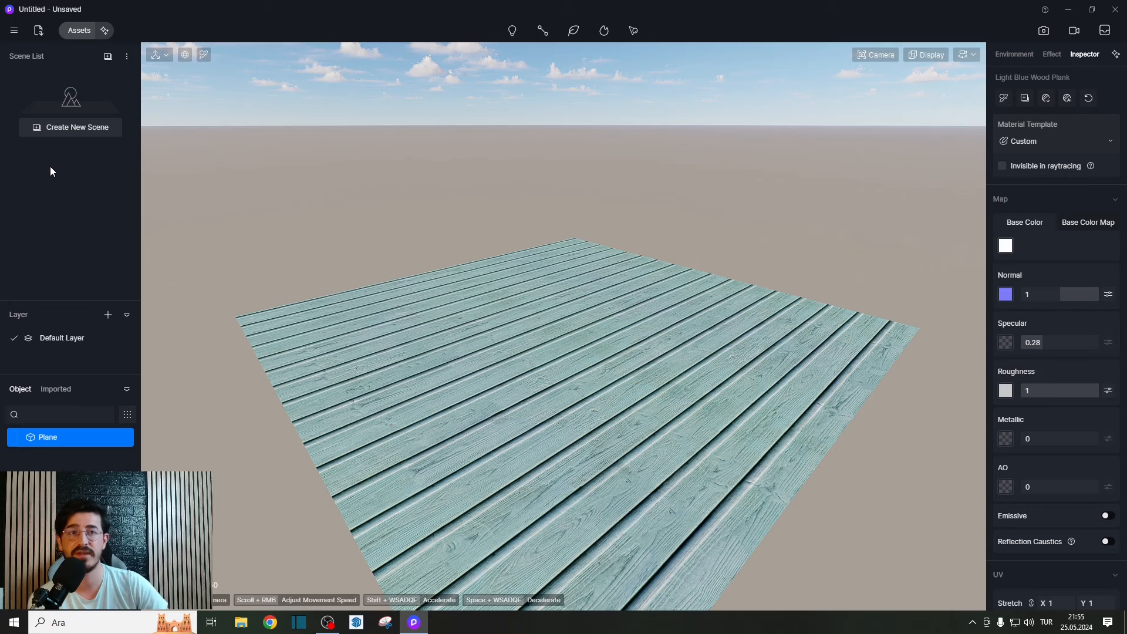
Check which file formats can be imported, and leave the file import without choosing a model.
click(38, 31)
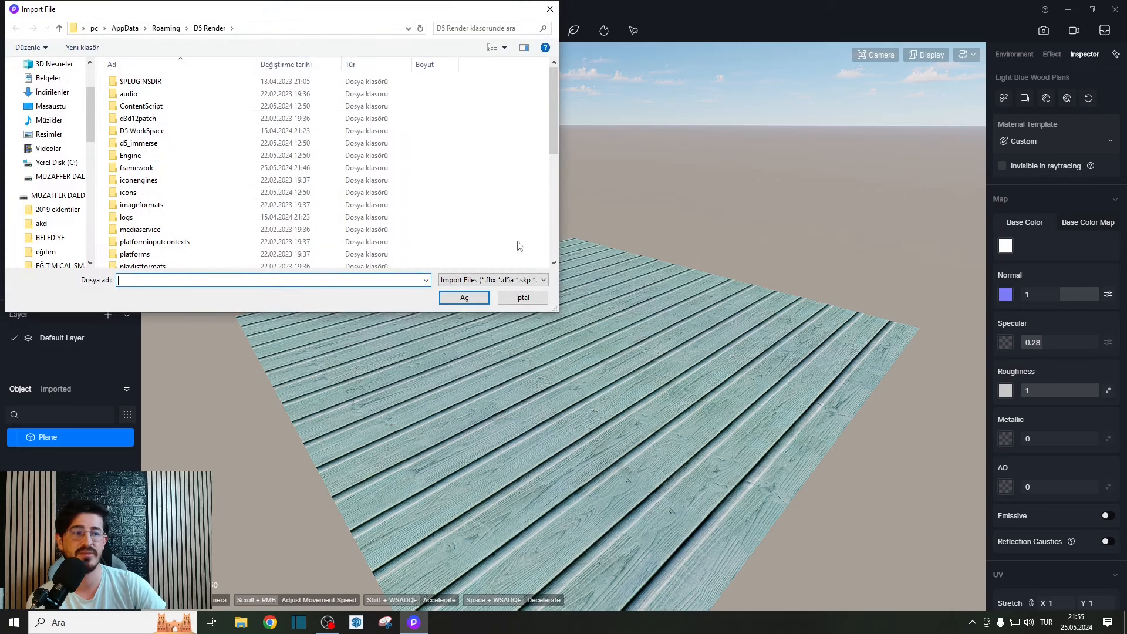
click(520, 280)
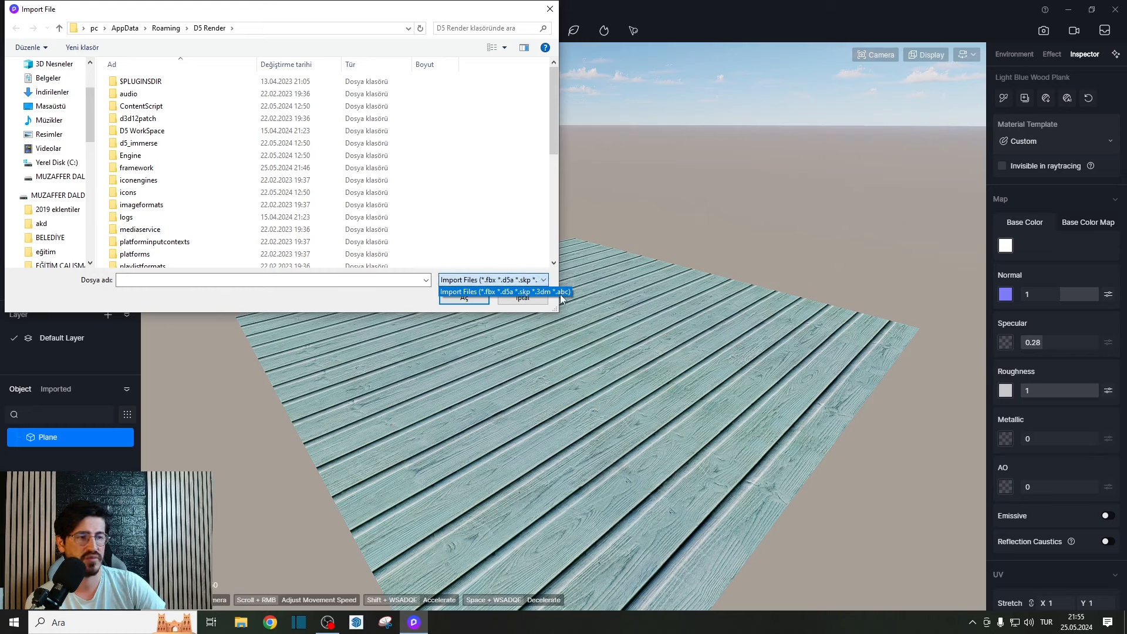
click(405, 305)
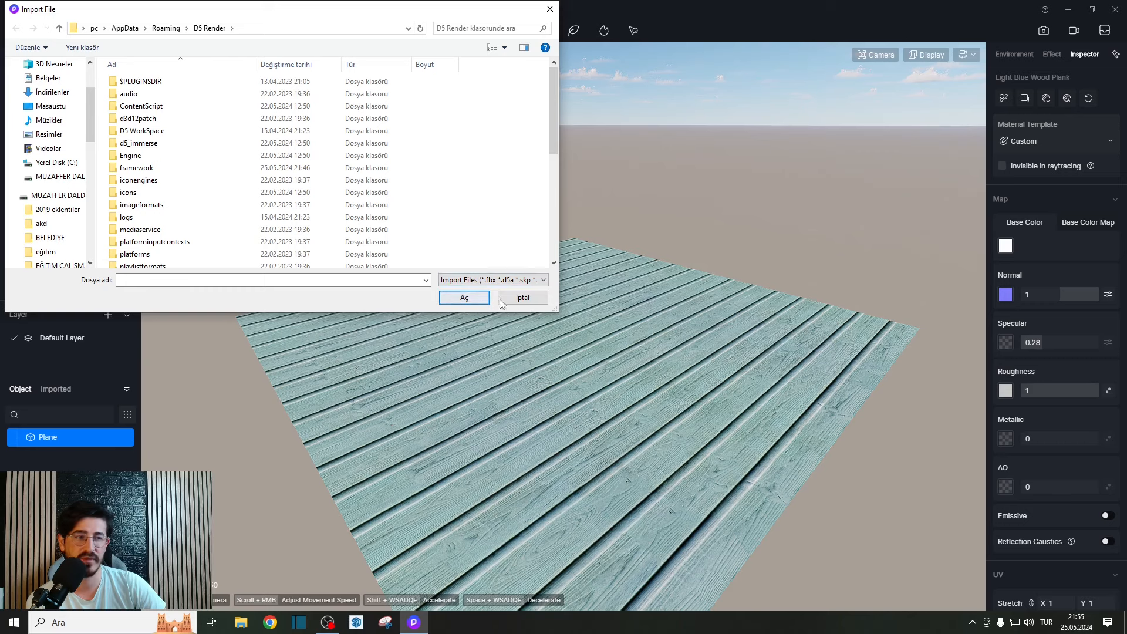
click(517, 300)
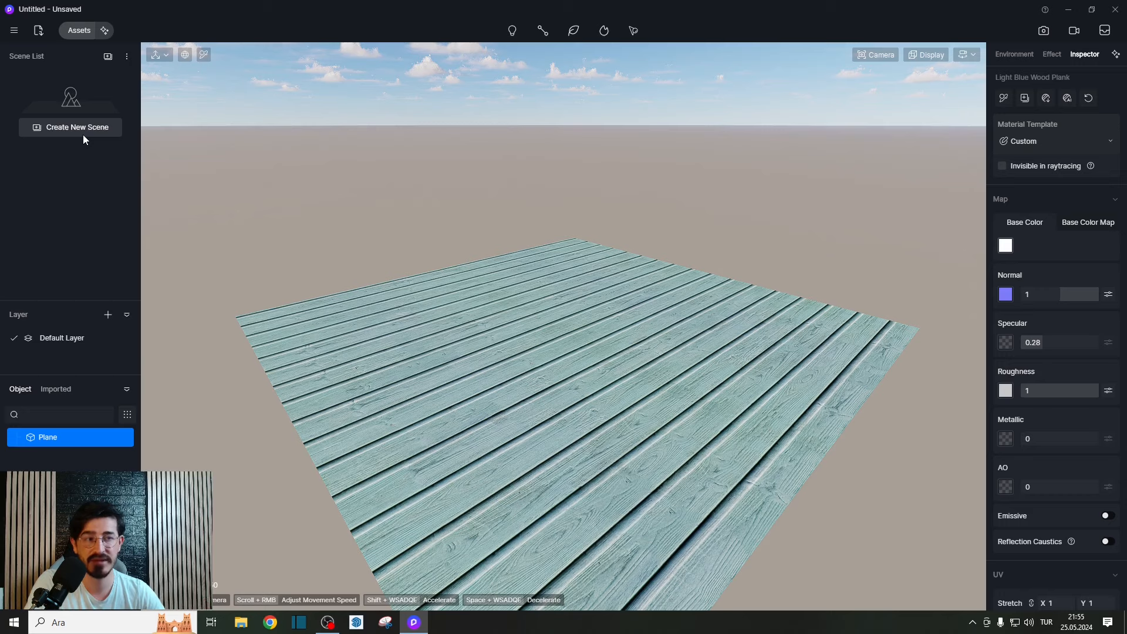
Compare the list of objects placed in the scene with the list of imported files.
mouse_move(412, 220)
right_down()
mouse_move(531, 216)
mouse_move(421, 226)
right_up()
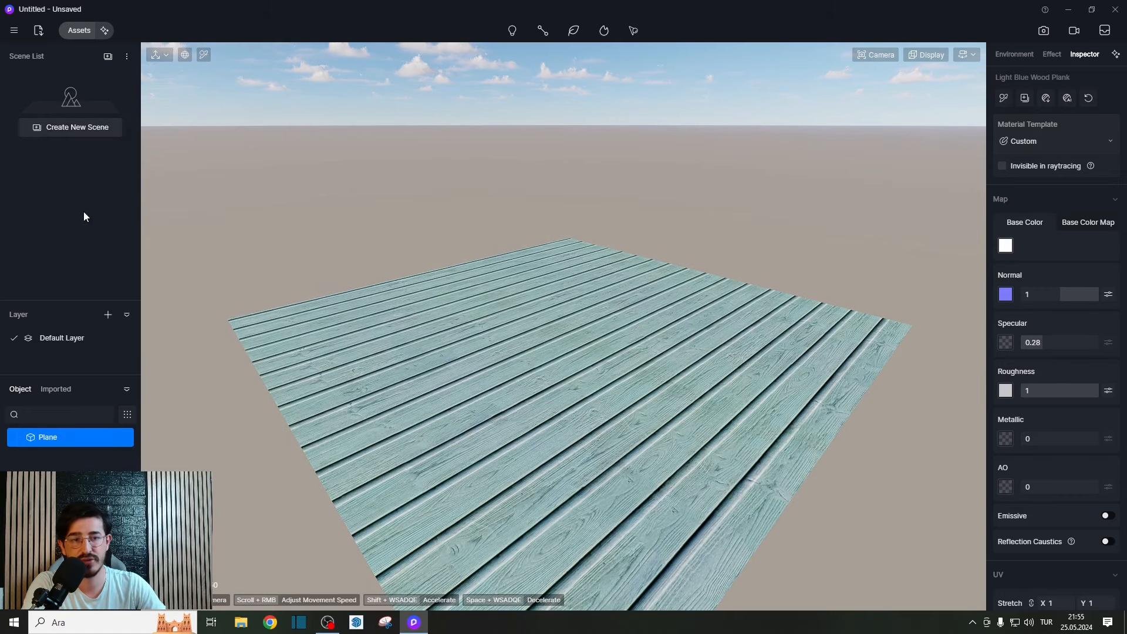
click(68, 390)
click(22, 390)
click(47, 388)
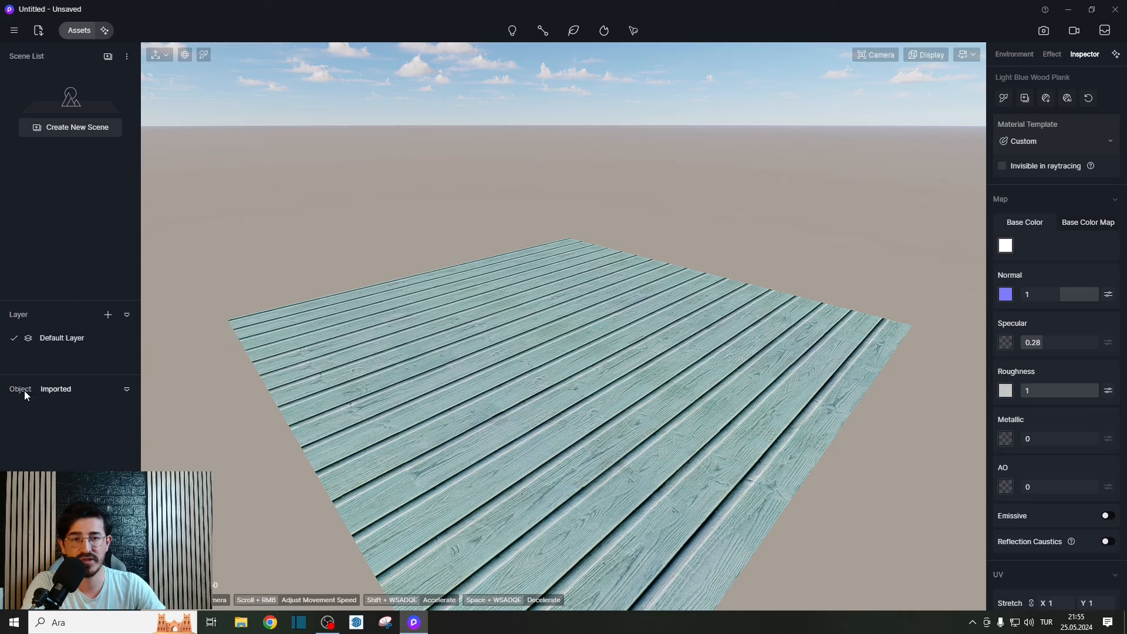
click(22, 389)
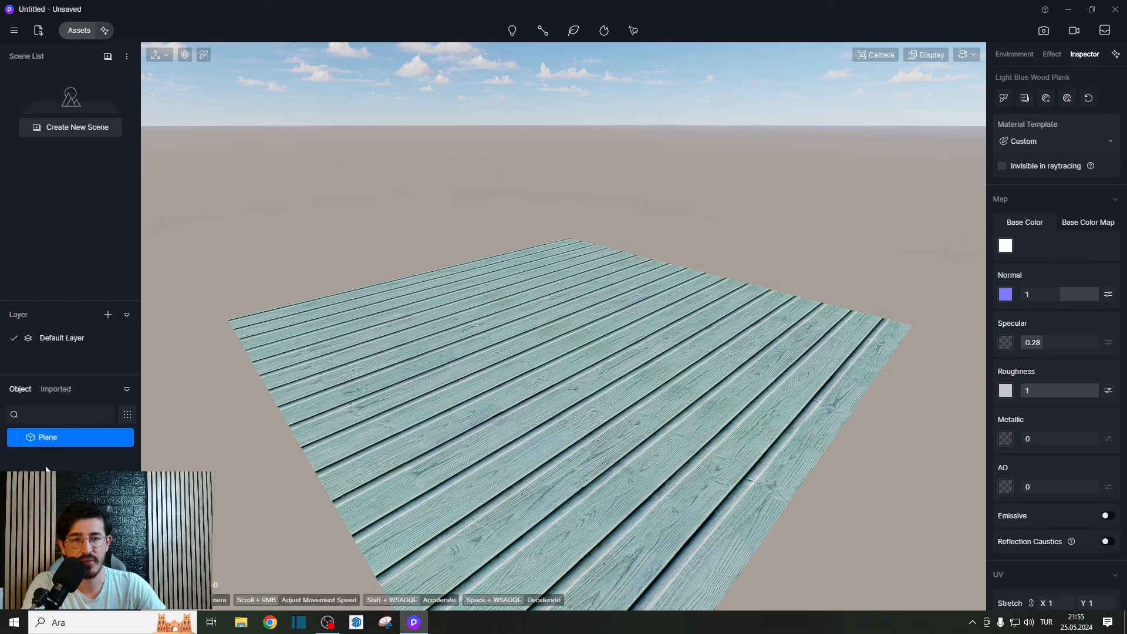
click(54, 389)
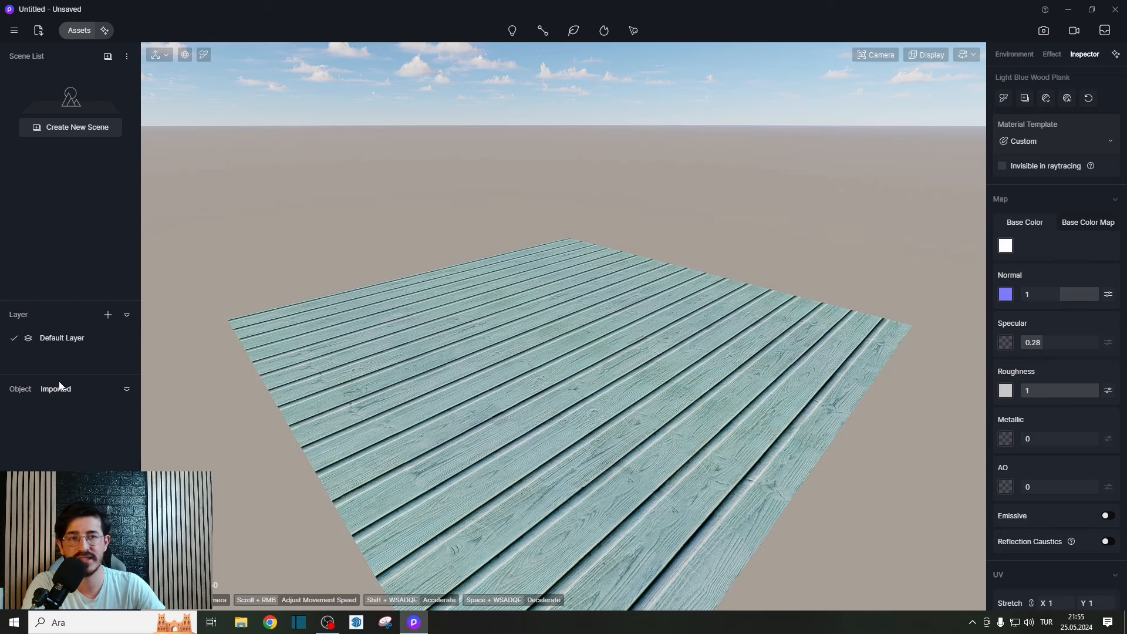
click(28, 390)
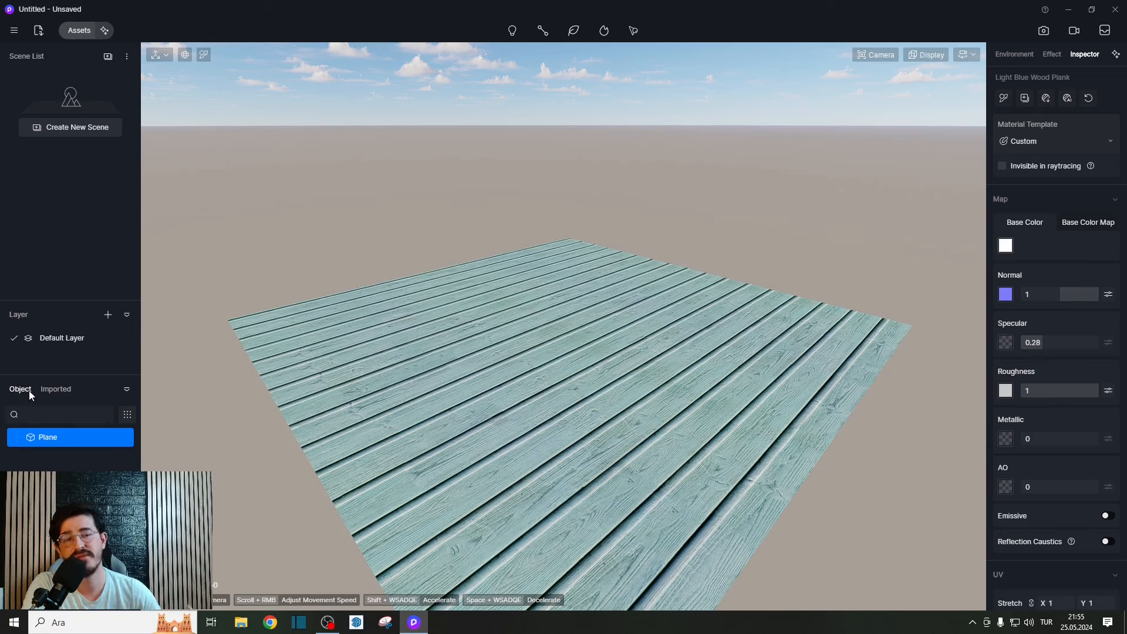
click(54, 389)
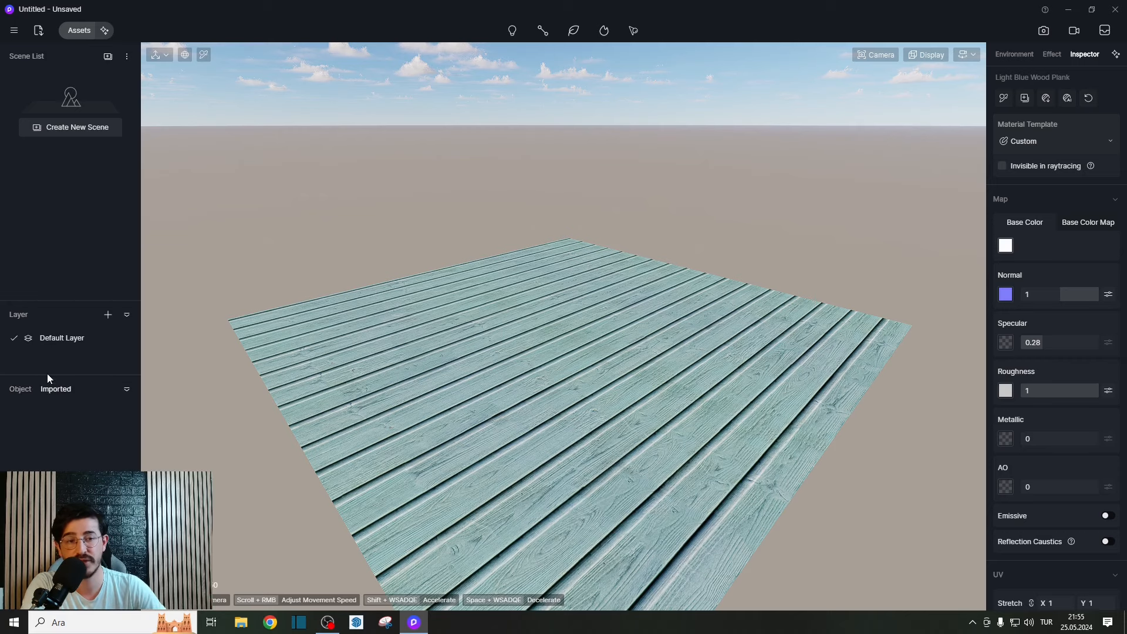
Import the SketchUp files CHESS, PİYON and piyon0 from the satranç folder inside EĞİTİM ÇALIŞMALARI.
click(38, 30)
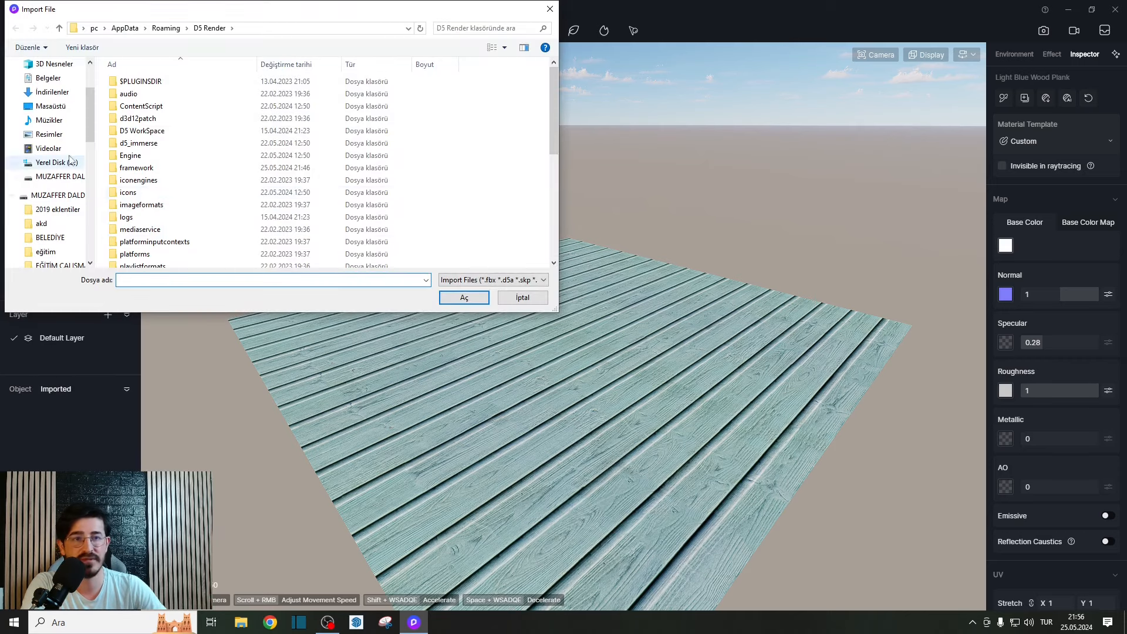
scroll(52, 156, down, 2)
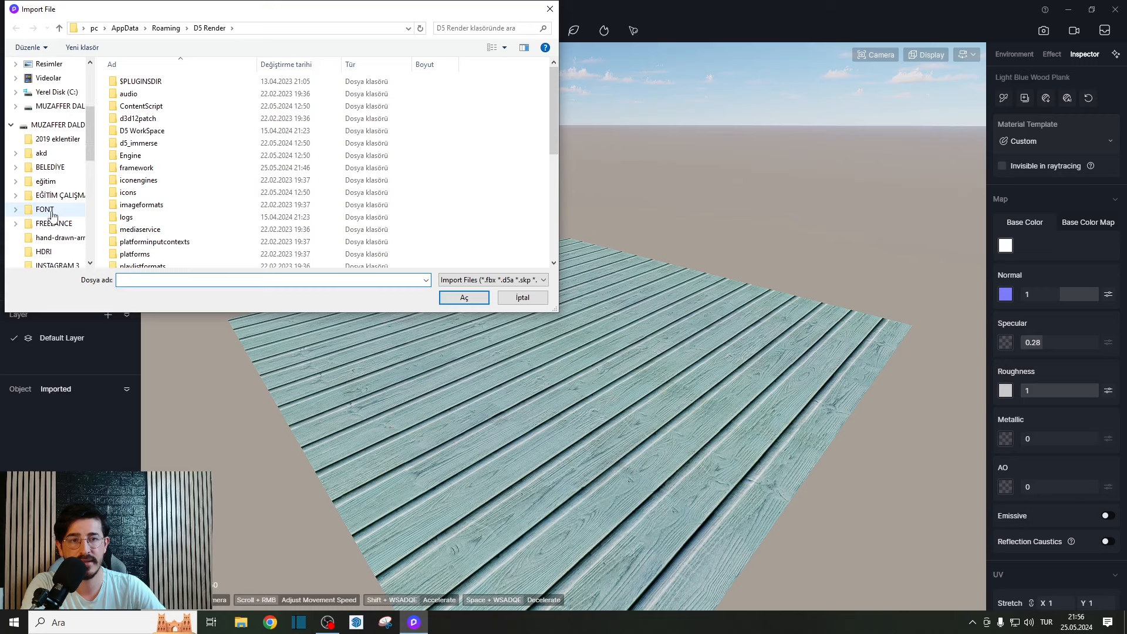
click(52, 200)
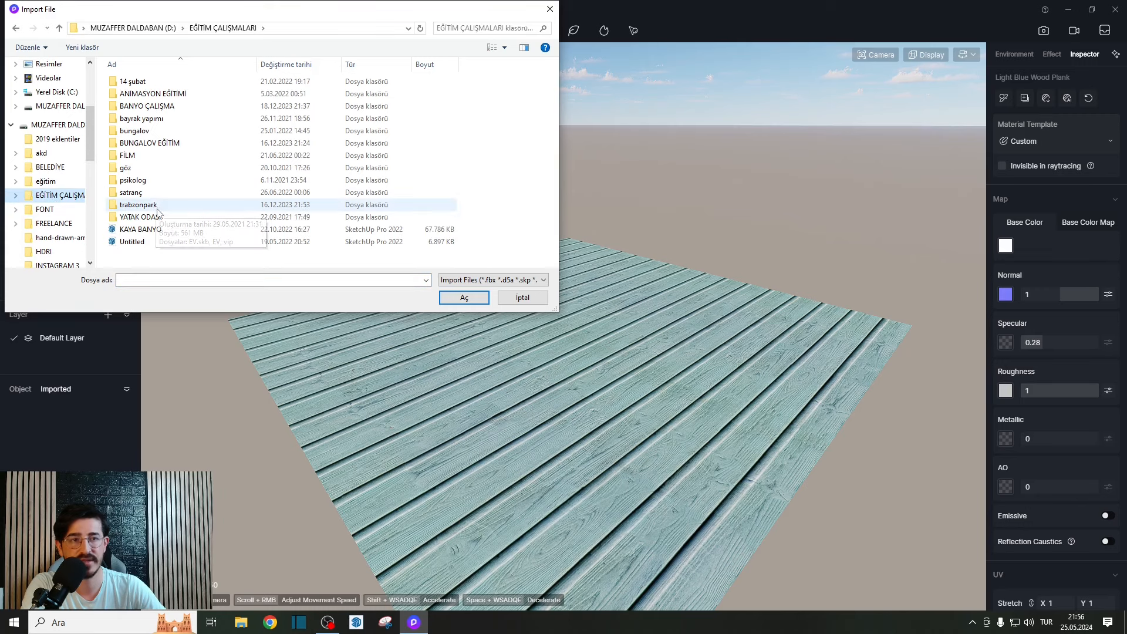
double_click(131, 192)
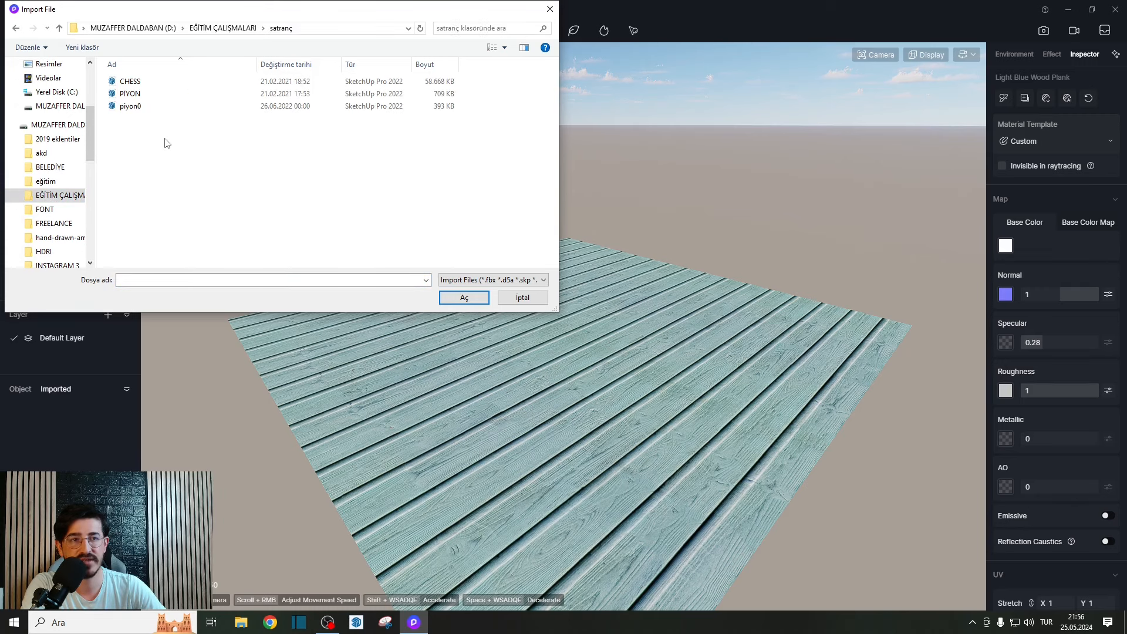
drag(167, 143, 143, 87)
click(463, 298)
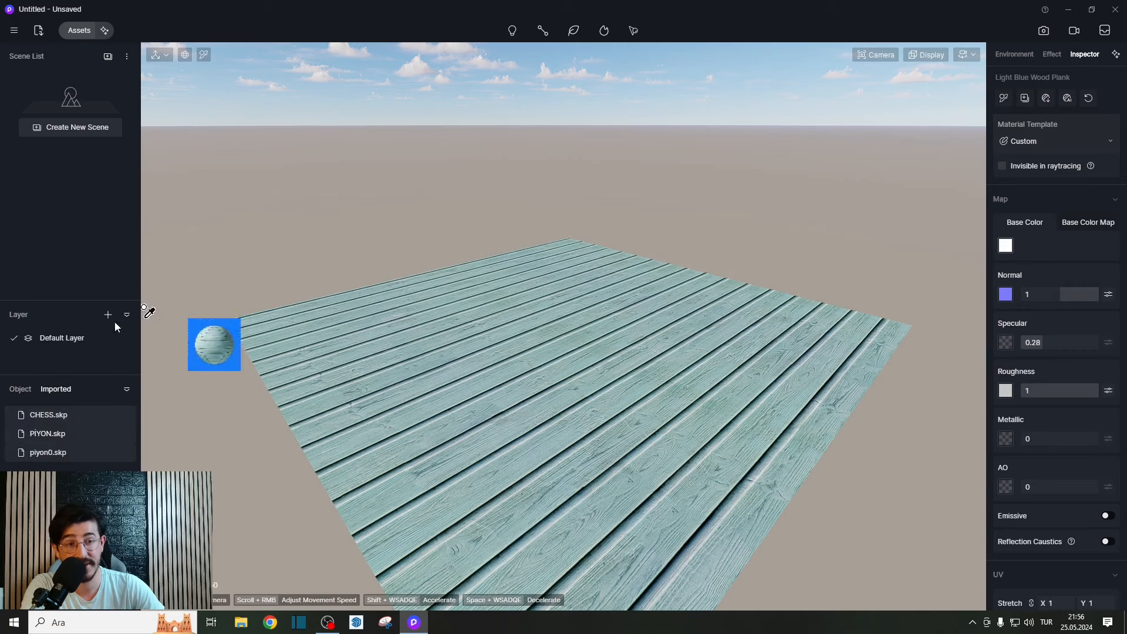
Place the imported CHESS.skp model on the middle of the wood-plank plane.
click(22, 390)
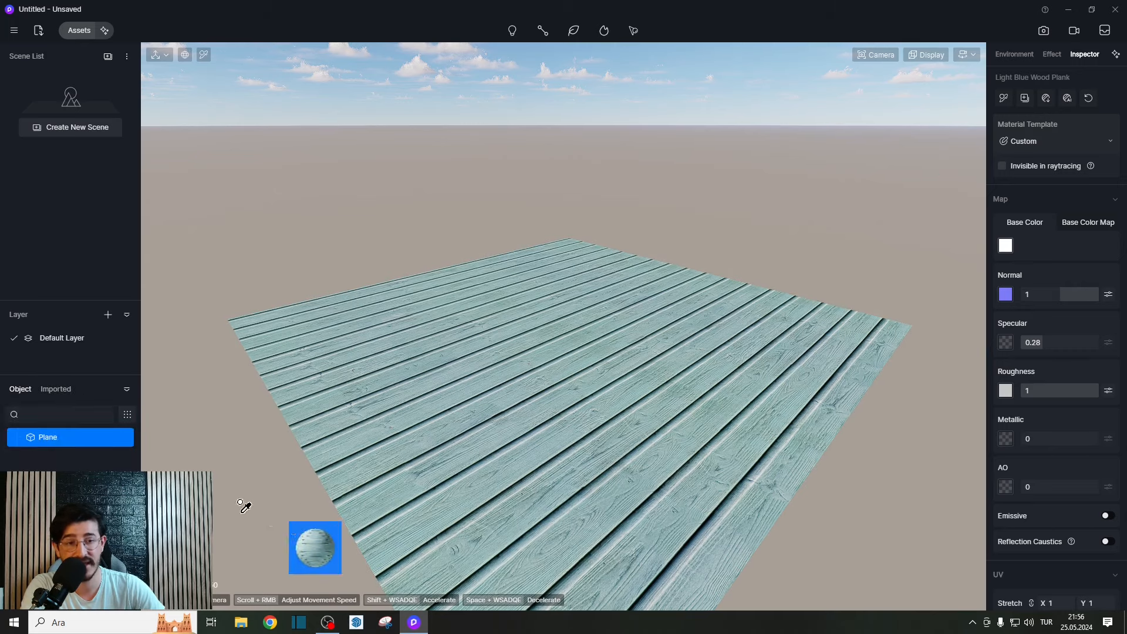
click(65, 390)
click(63, 419)
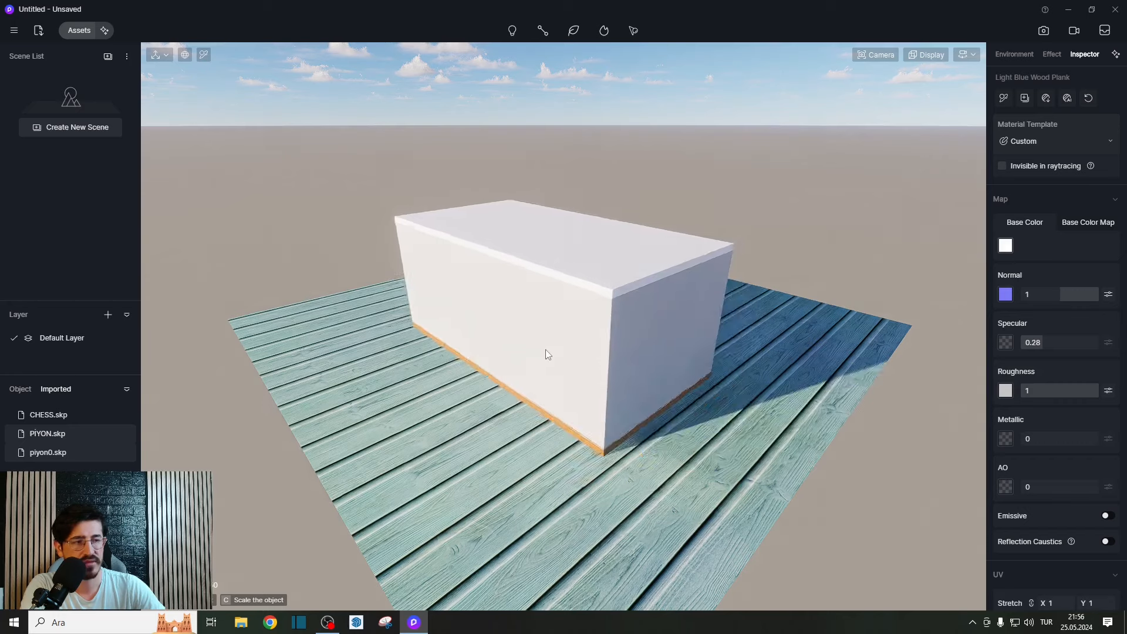
click(545, 349)
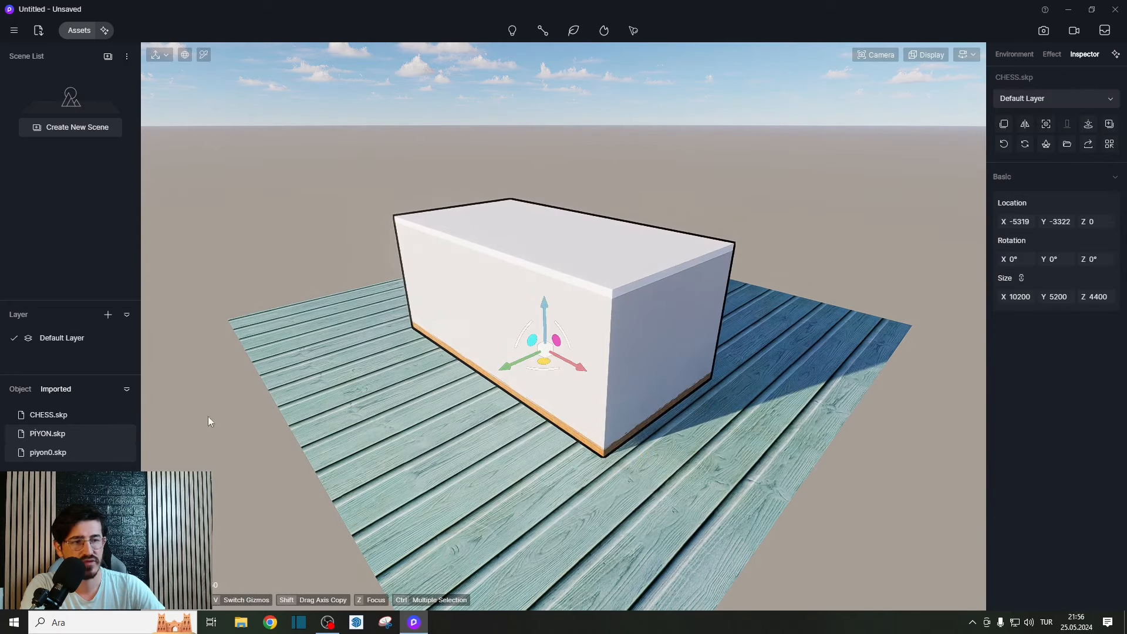
Place the imported PİYON.skp pawn on the roof of the CHESS.skp building.
click(51, 433)
click(558, 265)
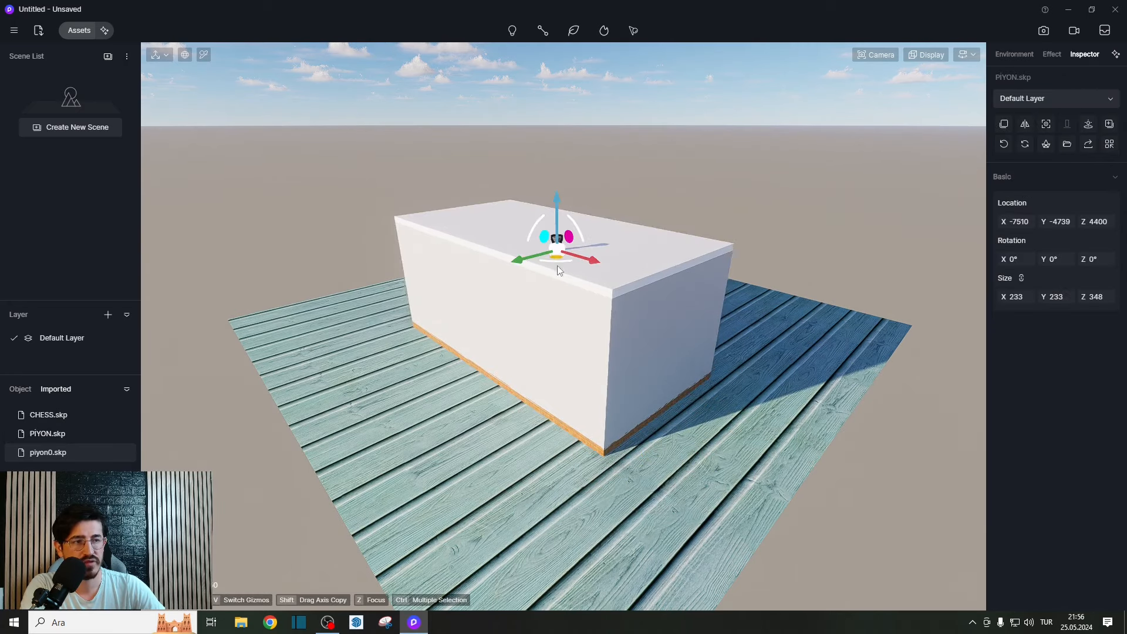
click(64, 454)
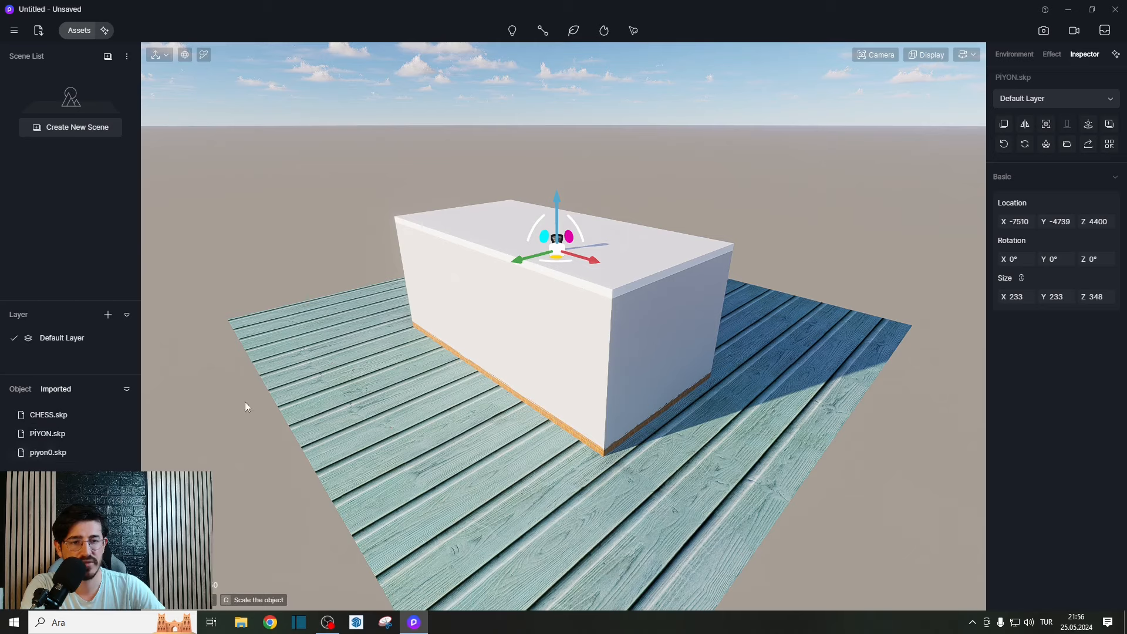
Place a second PİYON.skp pawn on the ceiling chessboard inside the building, near the light pawn in the middle.
click(85, 435)
right_drag(264, 320, 426, 369)
scroll(684, 337, up, 5)
right_drag(684, 337, 383, 277)
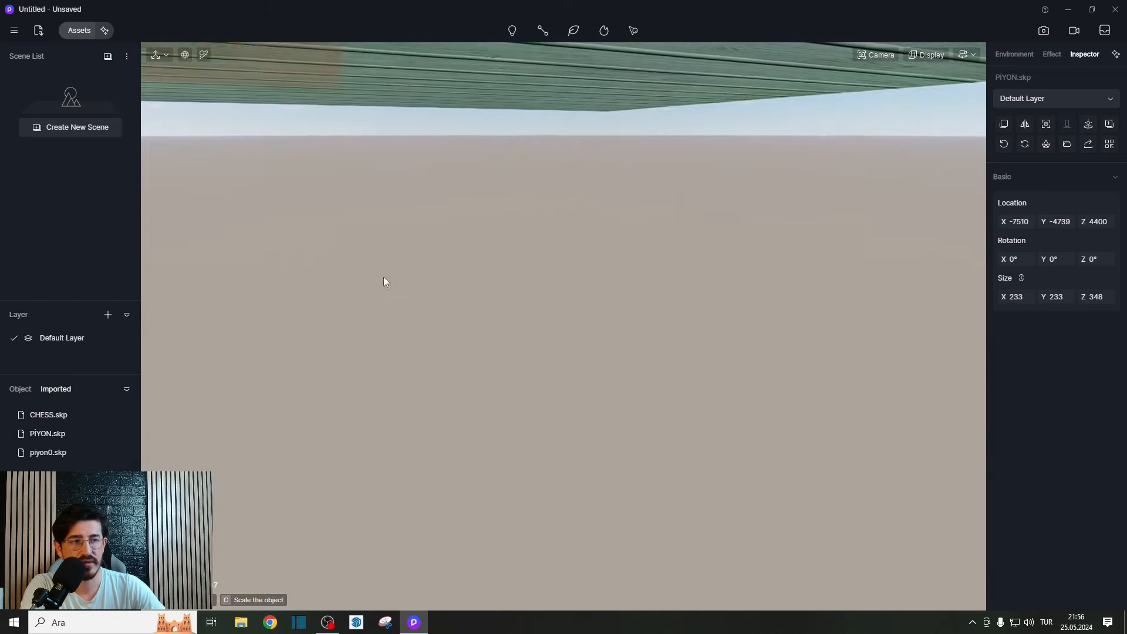
scroll(614, 308, down, 4)
scroll(613, 307, down, 4)
right_drag(614, 308, 464, 135)
scroll(559, 280, up, 5)
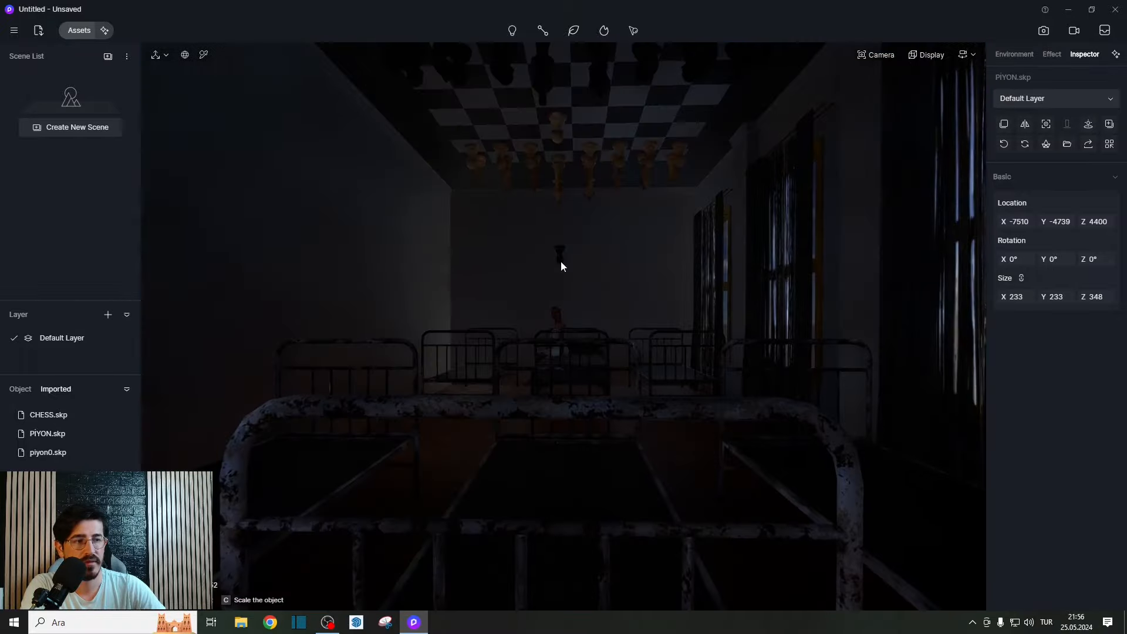
right_drag(561, 262, 562, 216)
scroll(562, 216, up, 4)
right_drag(578, 170, 591, 73)
right_drag(549, 193, 544, 100)
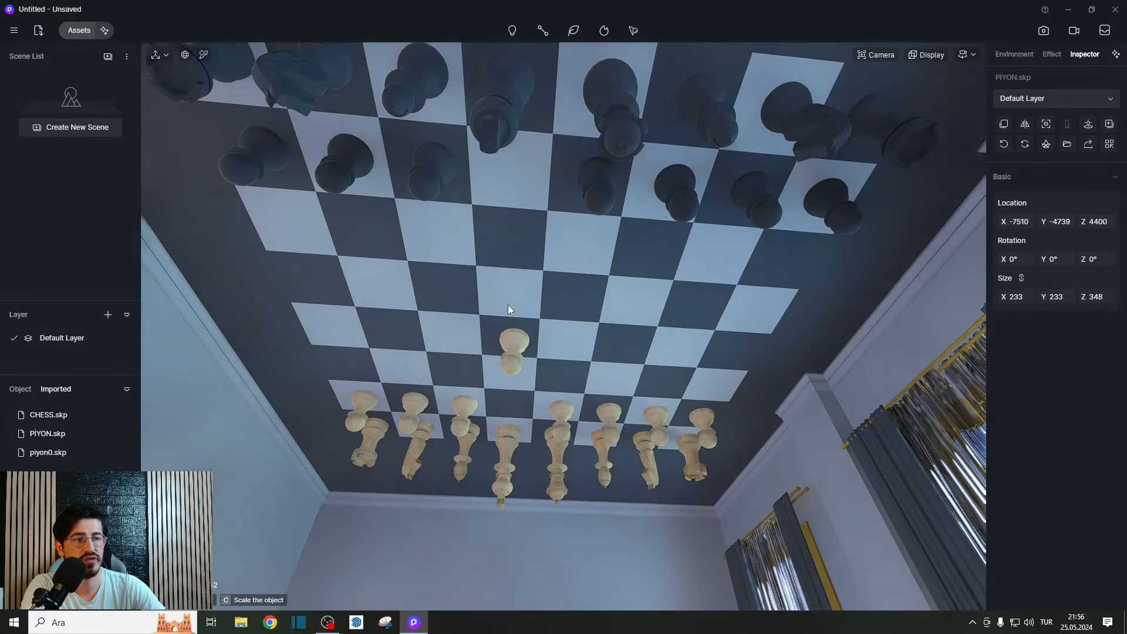
click(508, 305)
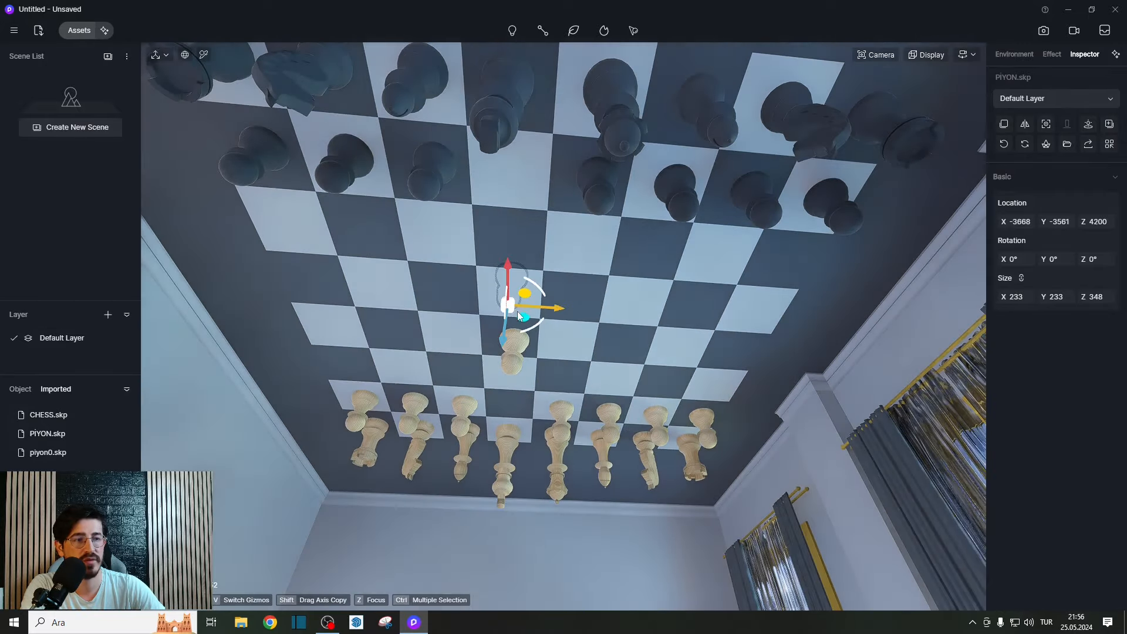
Lower the new pawn vertically to Z 3858 and compare the placed objects with the imported files.
drag(503, 341, 495, 380)
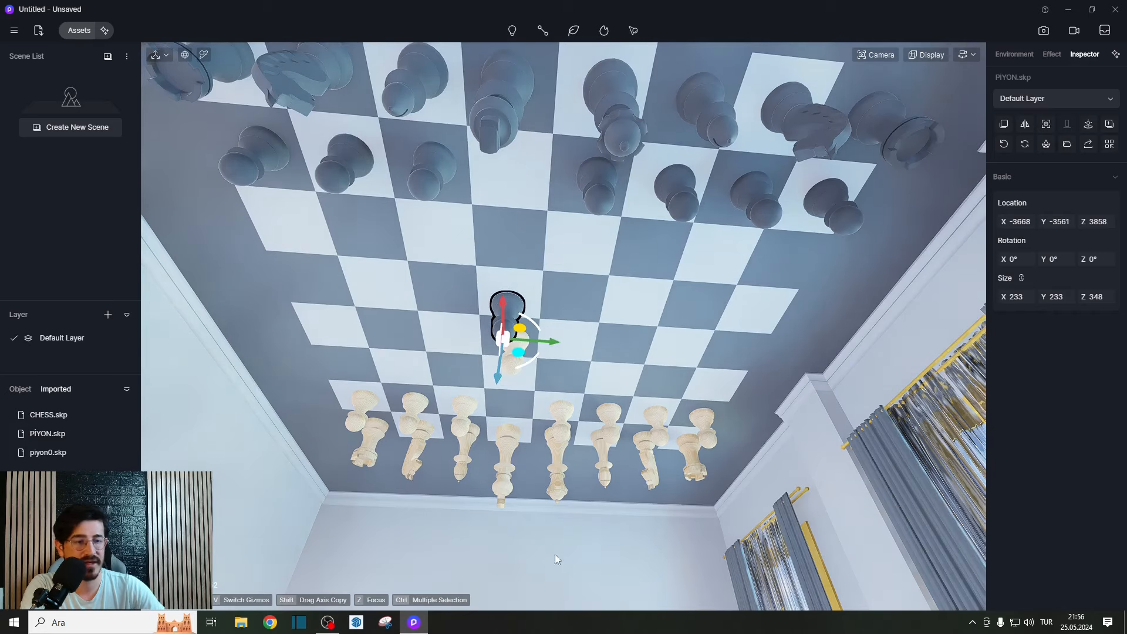
click(20, 390)
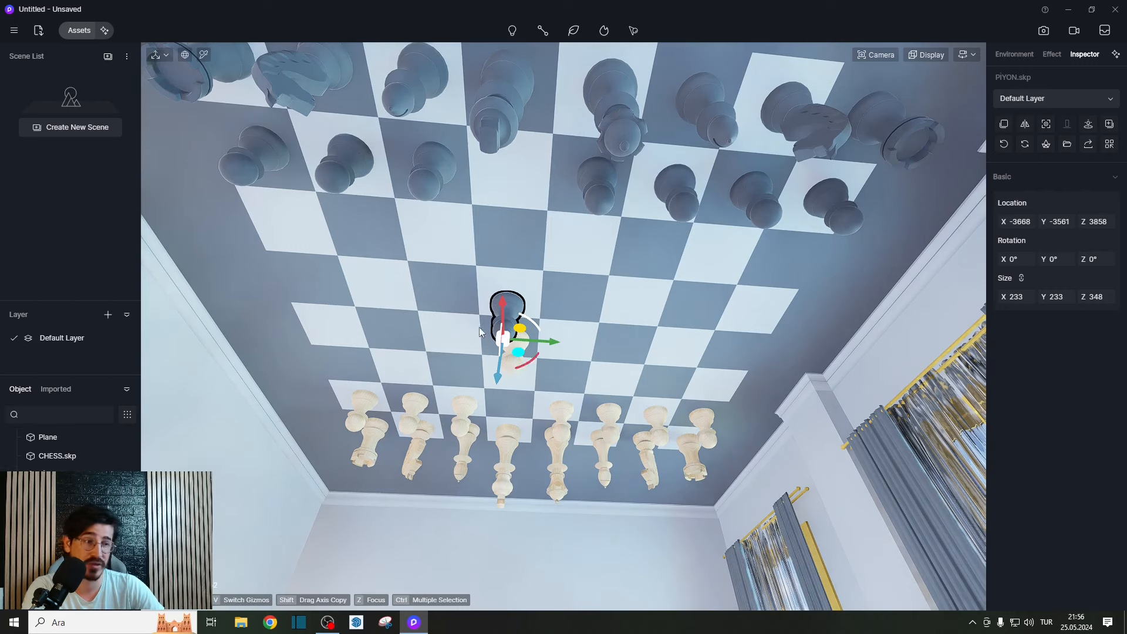
click(62, 390)
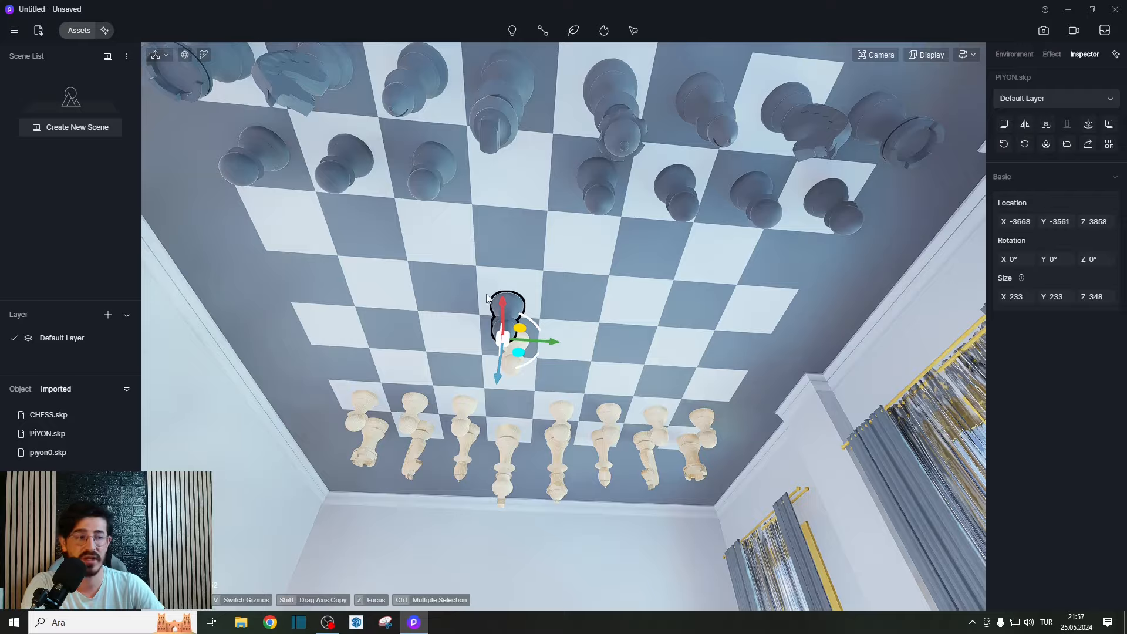
Inspect the chess room's windows from inside, view the whole building from outside and move the camera back in.
right_drag(487, 294, 1121, 422)
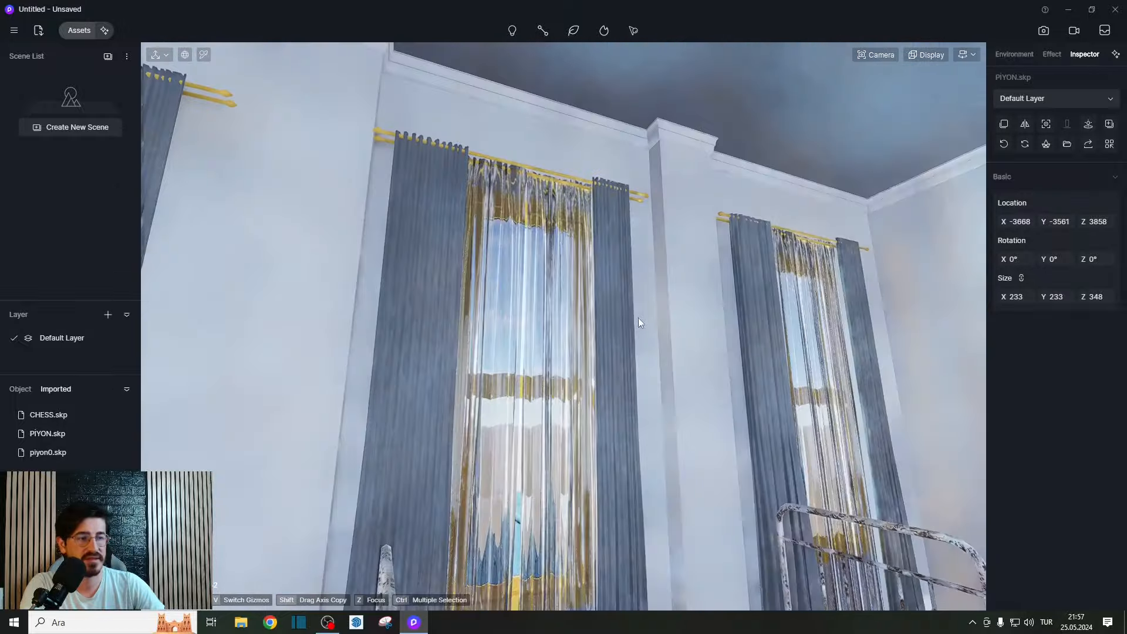
right_drag(638, 320, 154, 418)
key(s)
scroll(431, 378, down, 8)
scroll(517, 318, up, 2)
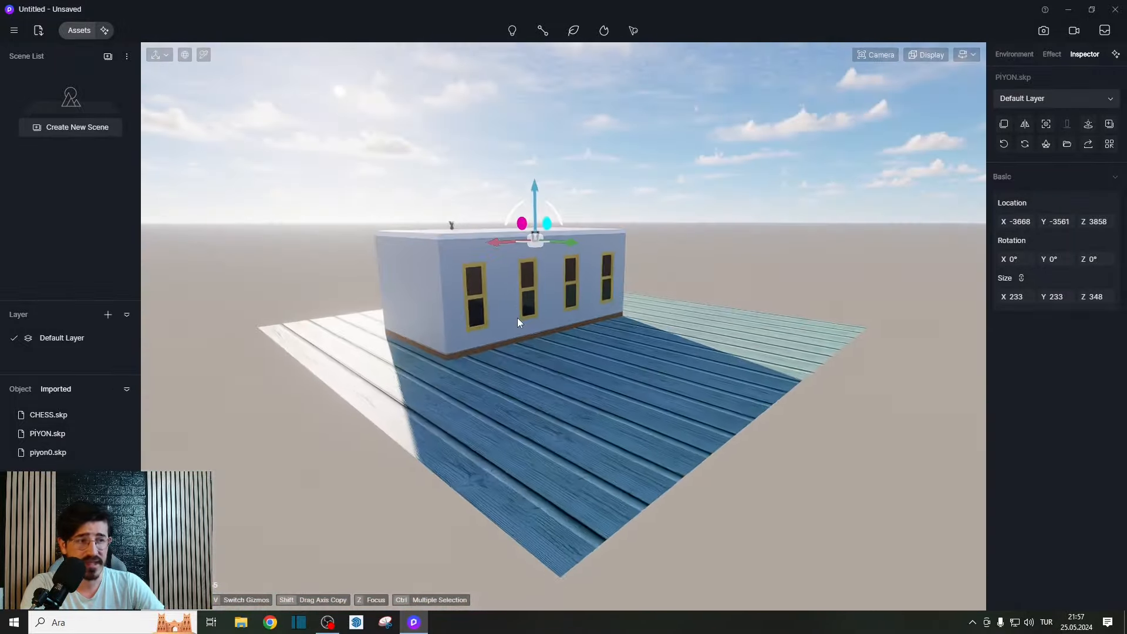
scroll(466, 297, up, 10)
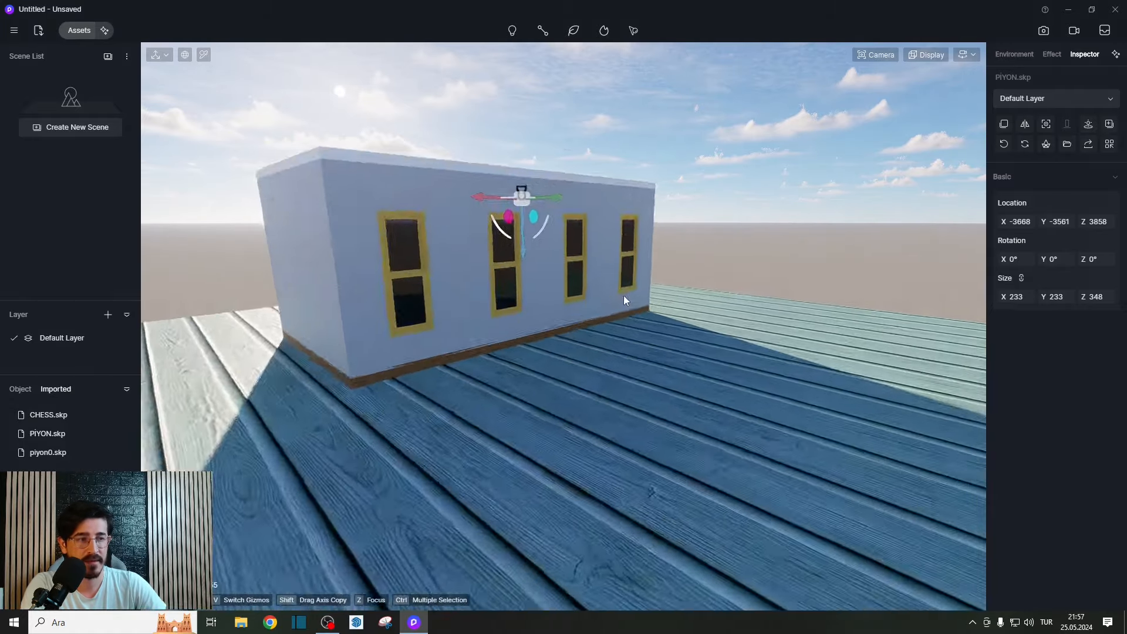
scroll(475, 178, up, 5)
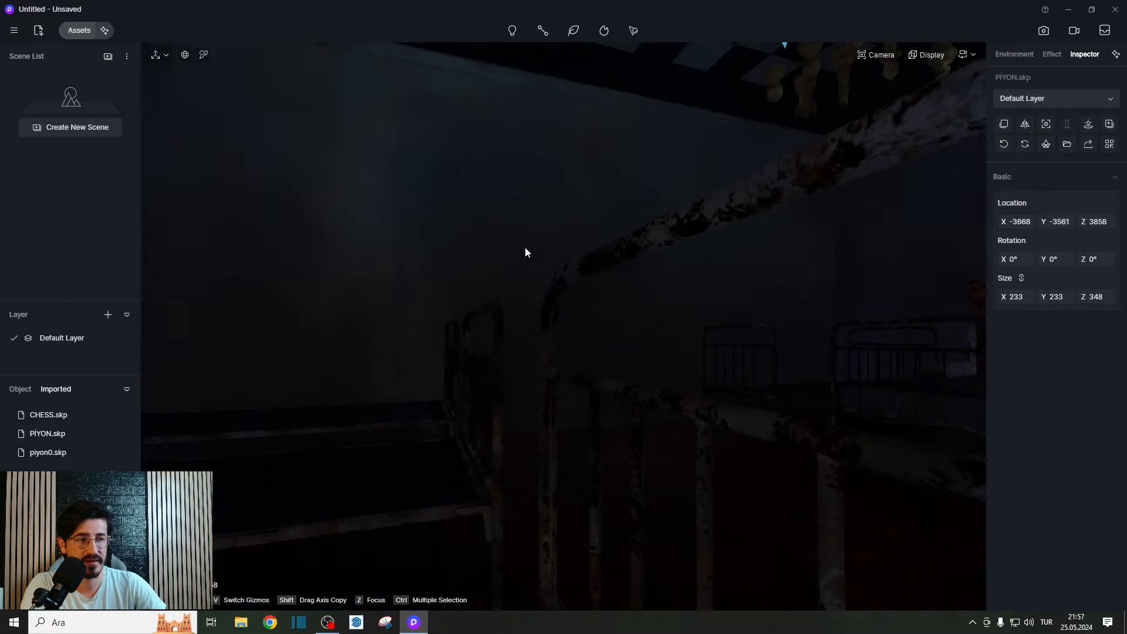
Examine the room with the beds and seated figure from inside, and view the building from outside.
right_drag(524, 248, 788, 280)
scroll(788, 276, down, 3)
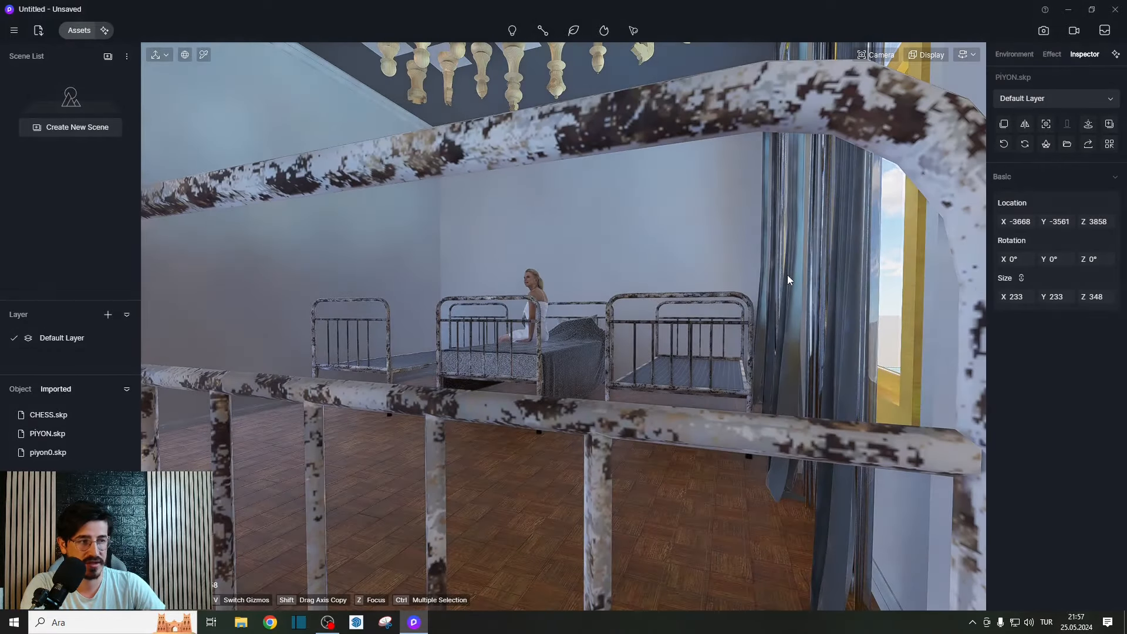
right_drag(530, 283, 327, 289)
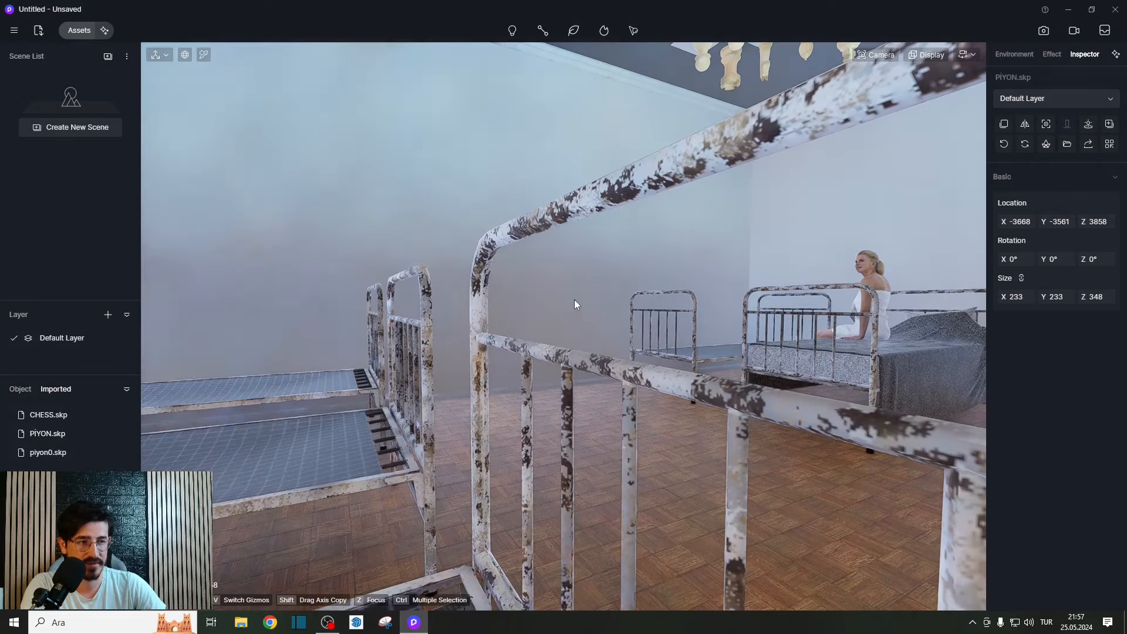
key(z)
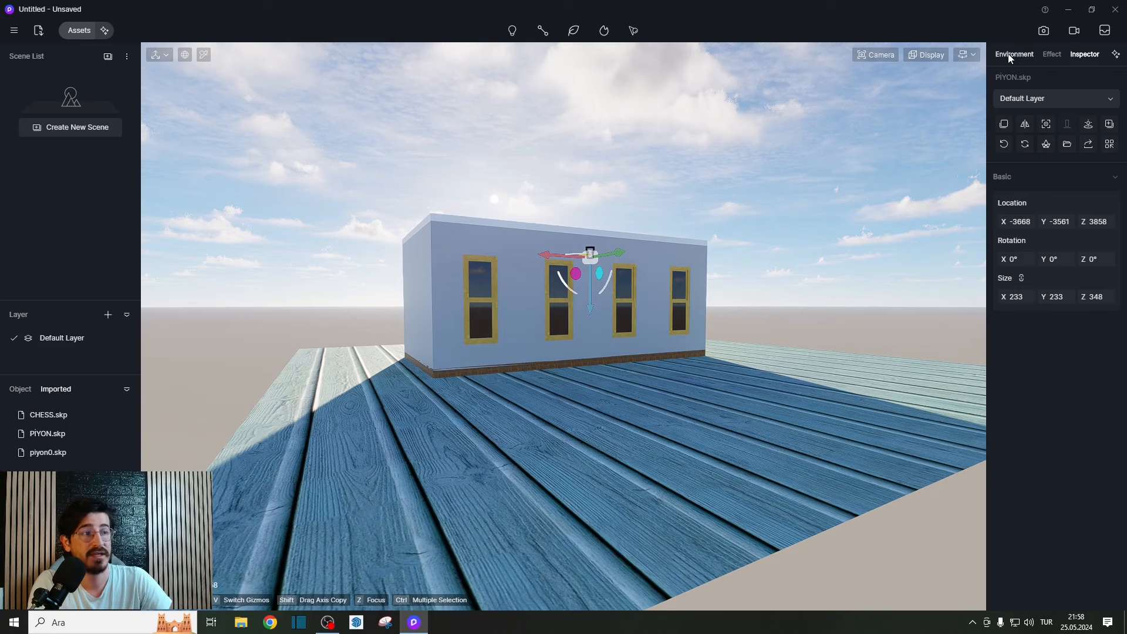
Set the Geo and Sky sun time to 17:44 and the North Offset to 1.9° in the environment settings.
right_drag(576, 157, 517, 118)
click(1026, 58)
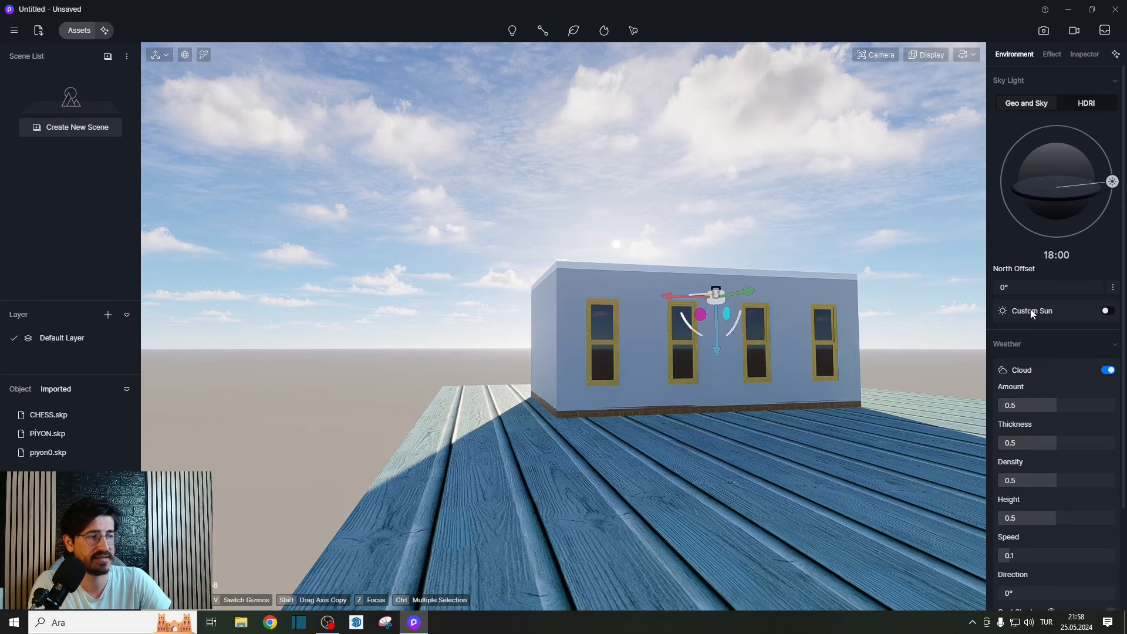
drag(1112, 183, 1111, 179)
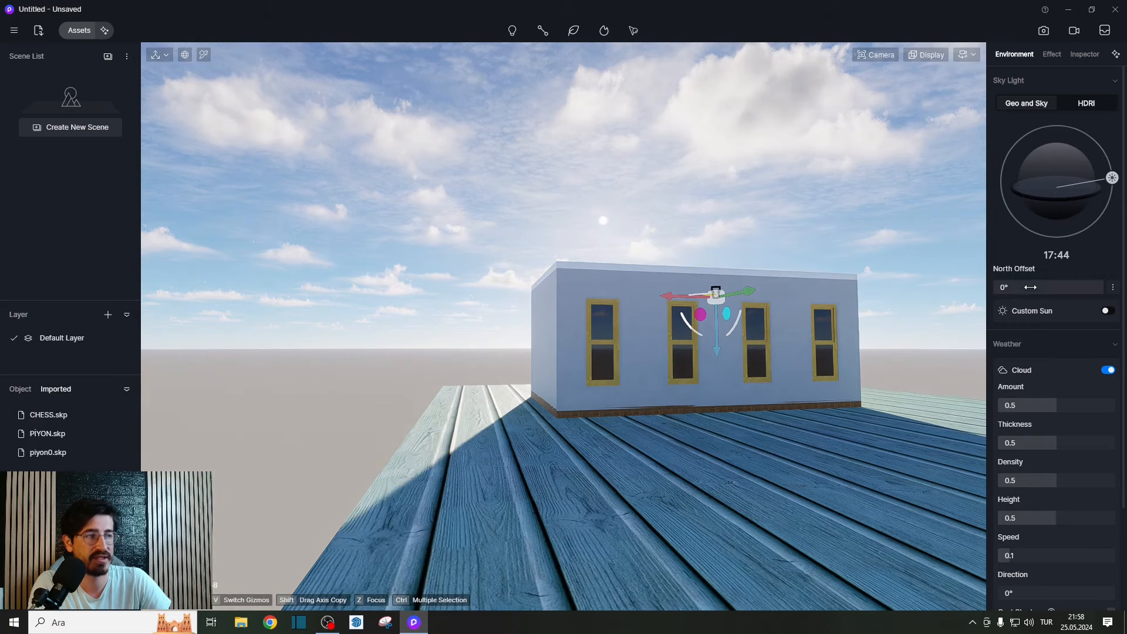
drag(1029, 288, 1045, 289)
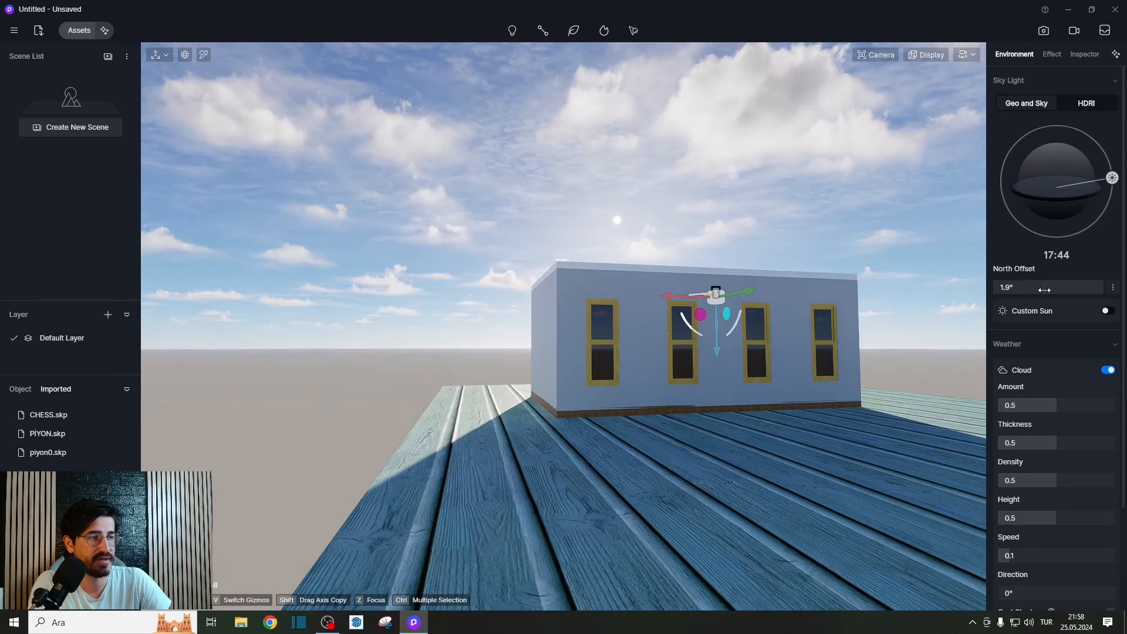
scroll(643, 308, down, 5)
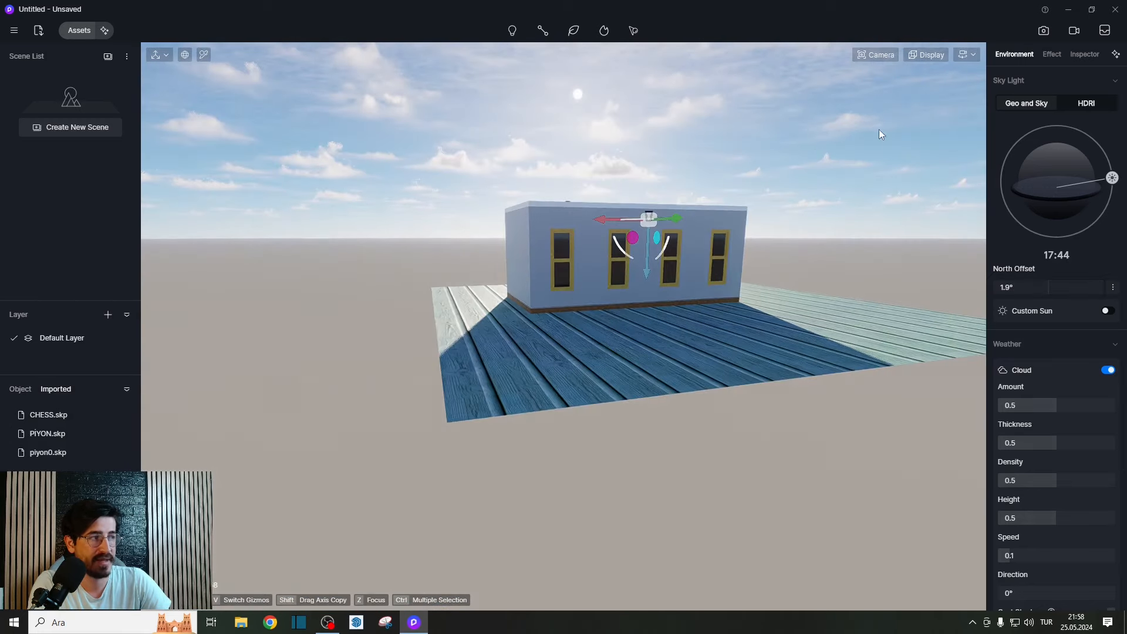
Switch the sky light to HDRI, apply the Sunset Glow 03 preset and view the building against it.
click(1086, 106)
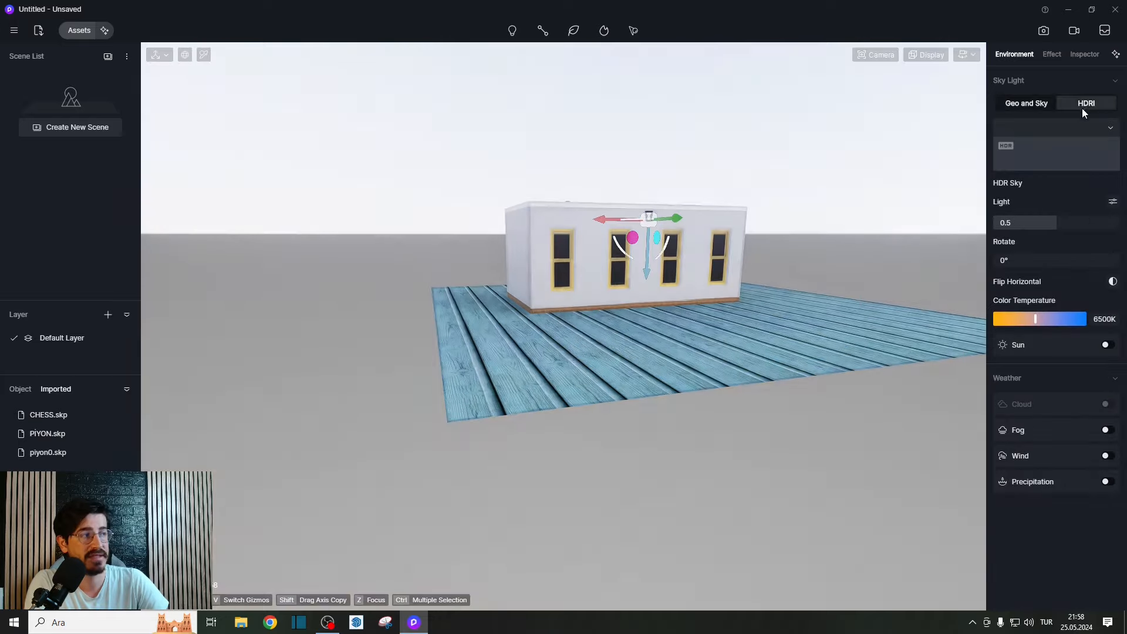
click(1045, 156)
scroll(1063, 246, down, 5)
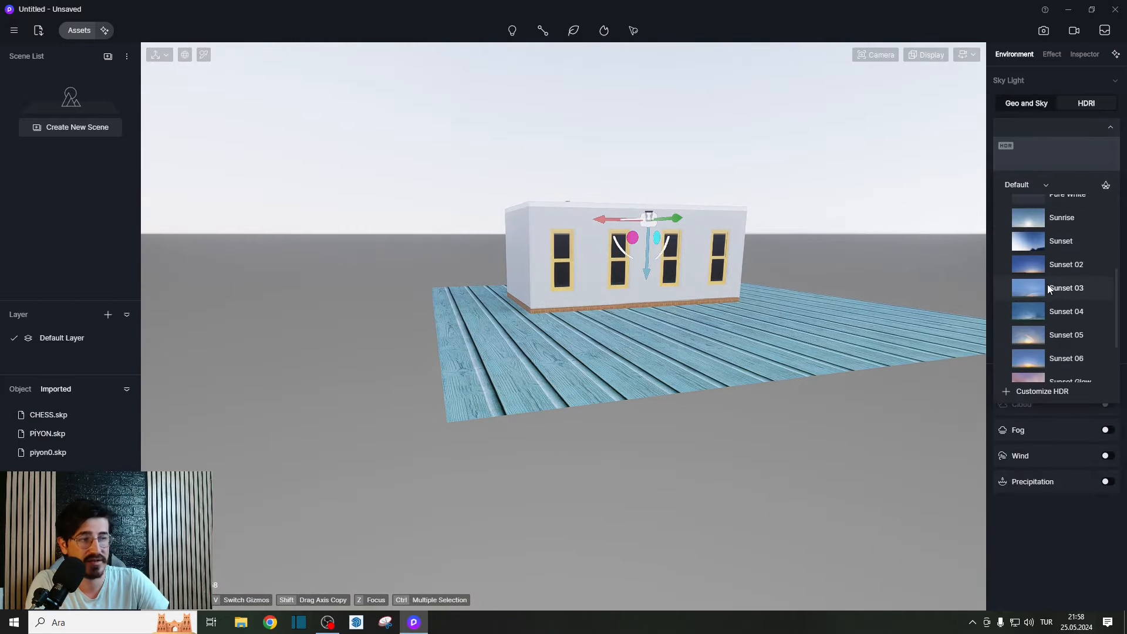
right_drag(882, 206, 601, 157)
click(1069, 150)
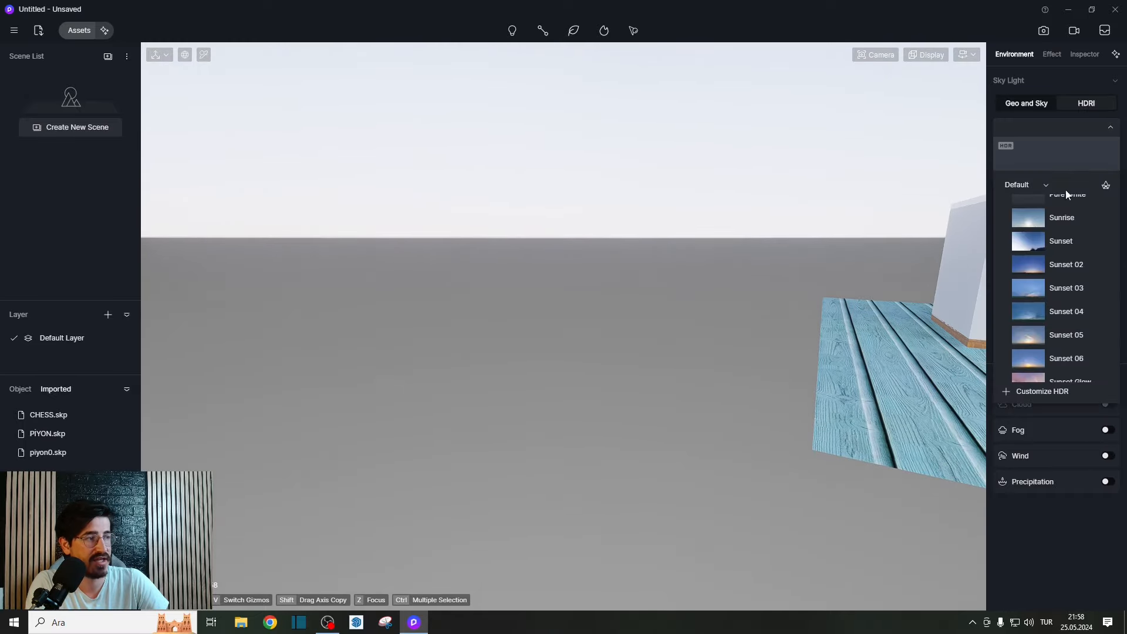
click(1062, 347)
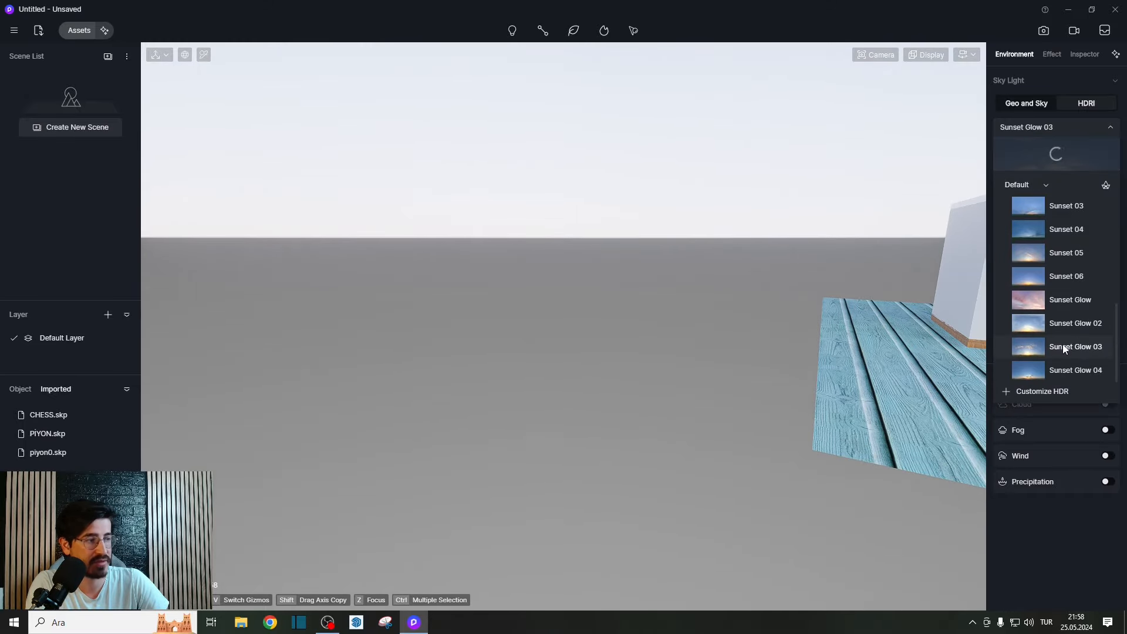
right_drag(492, 245, 284, 216)
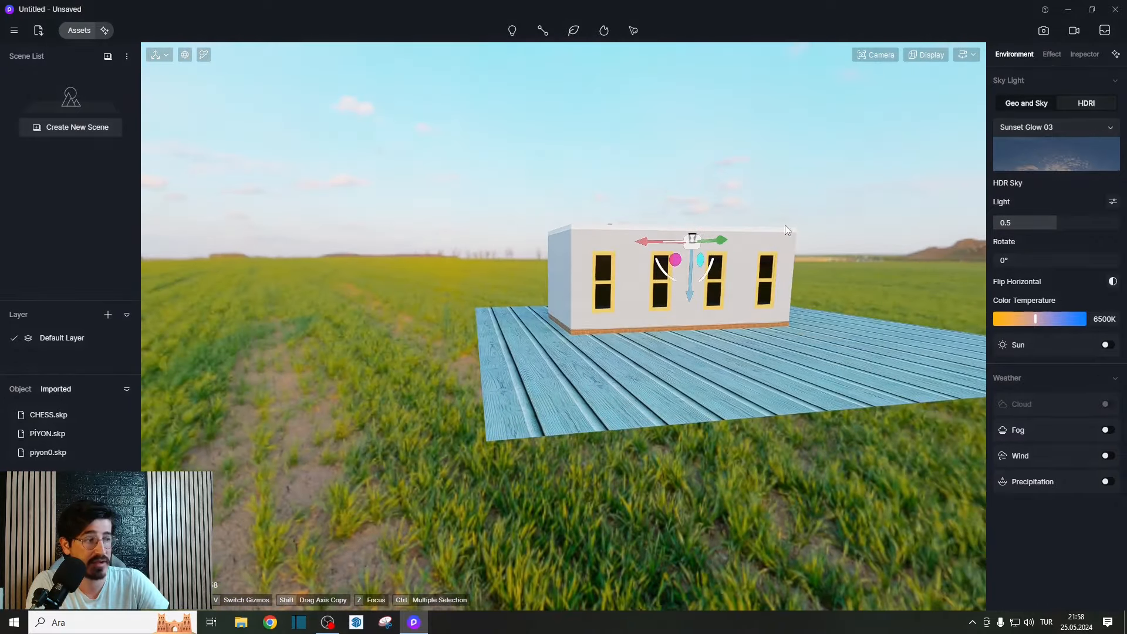
Load tiergarten_2k_1 from the HDRI folder as a custom HDR sky, view it, and return the sky light to Geo and Sky.
click(1110, 131)
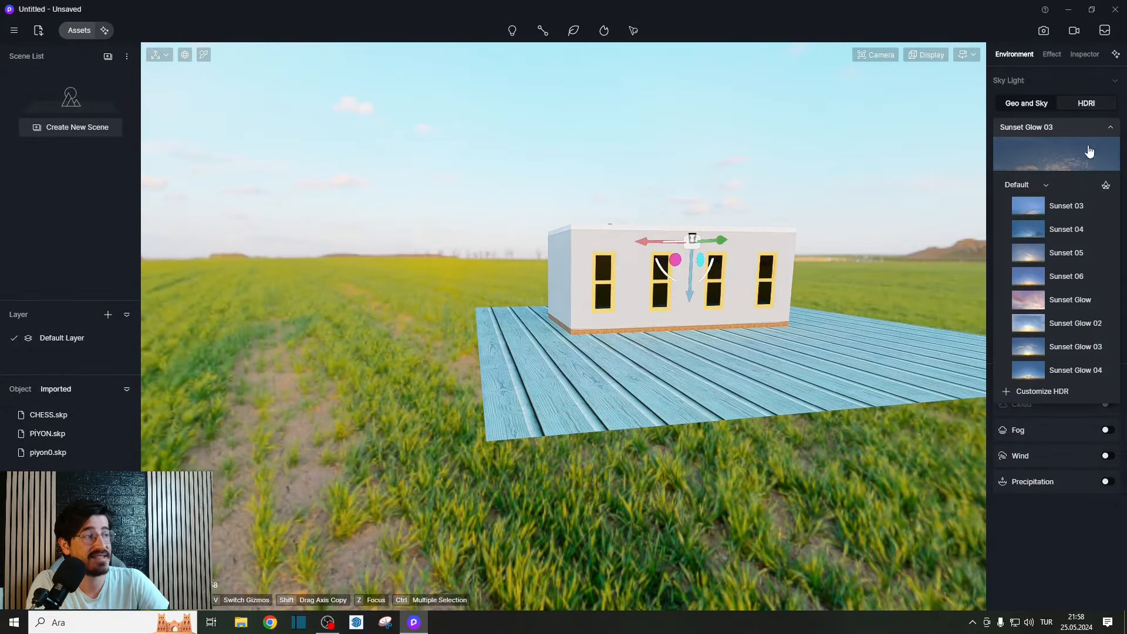
click(1042, 392)
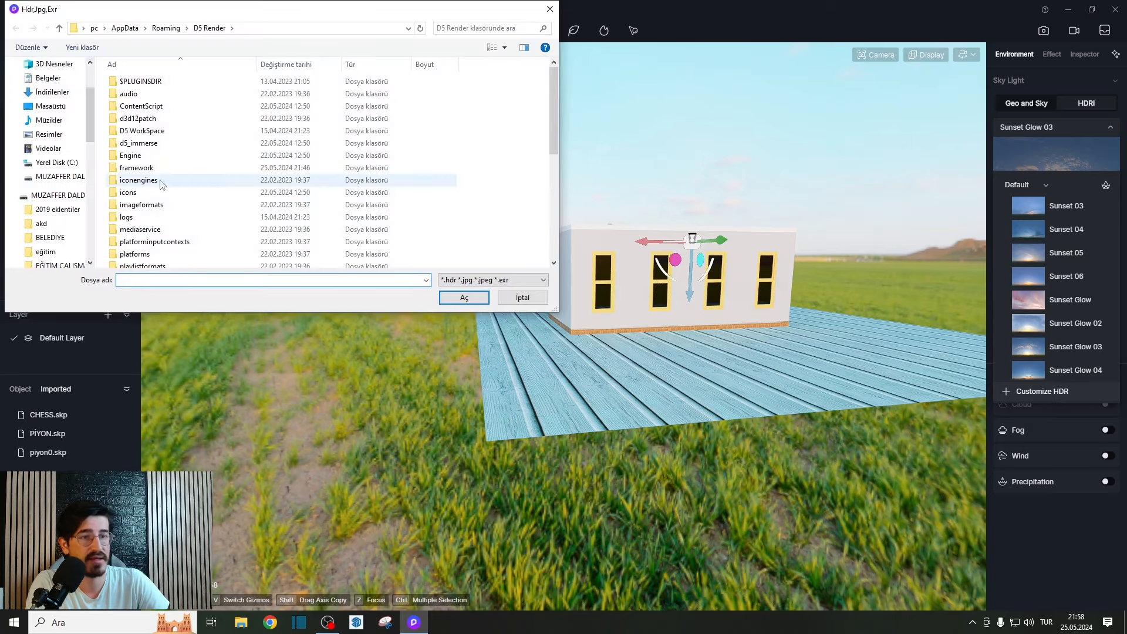
scroll(52, 234, down, 1)
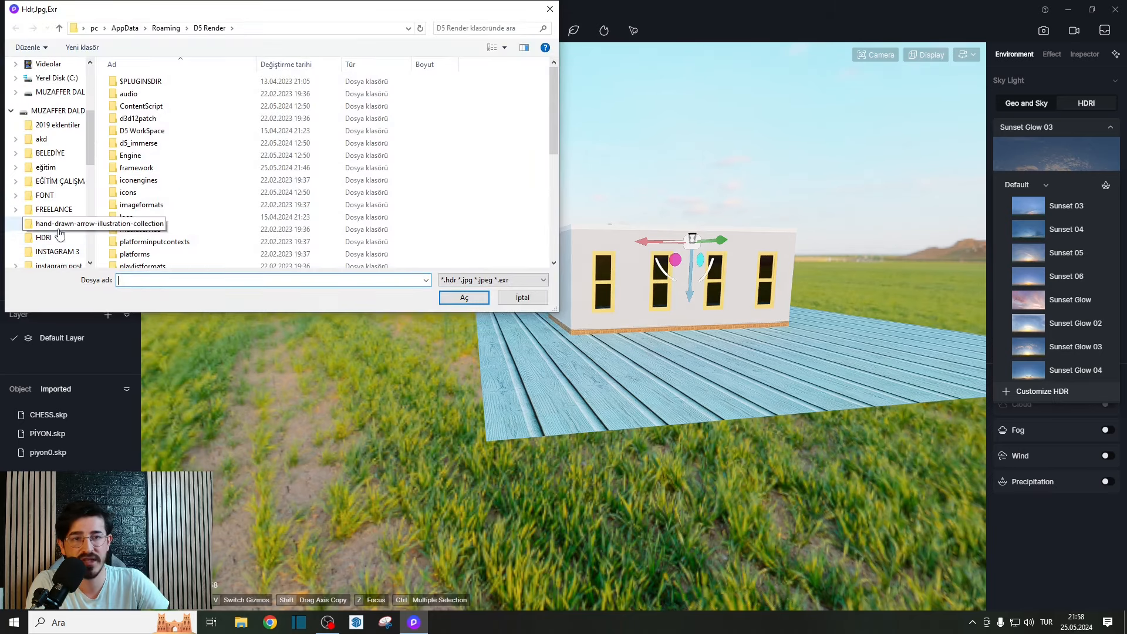
click(44, 237)
double_click(395, 94)
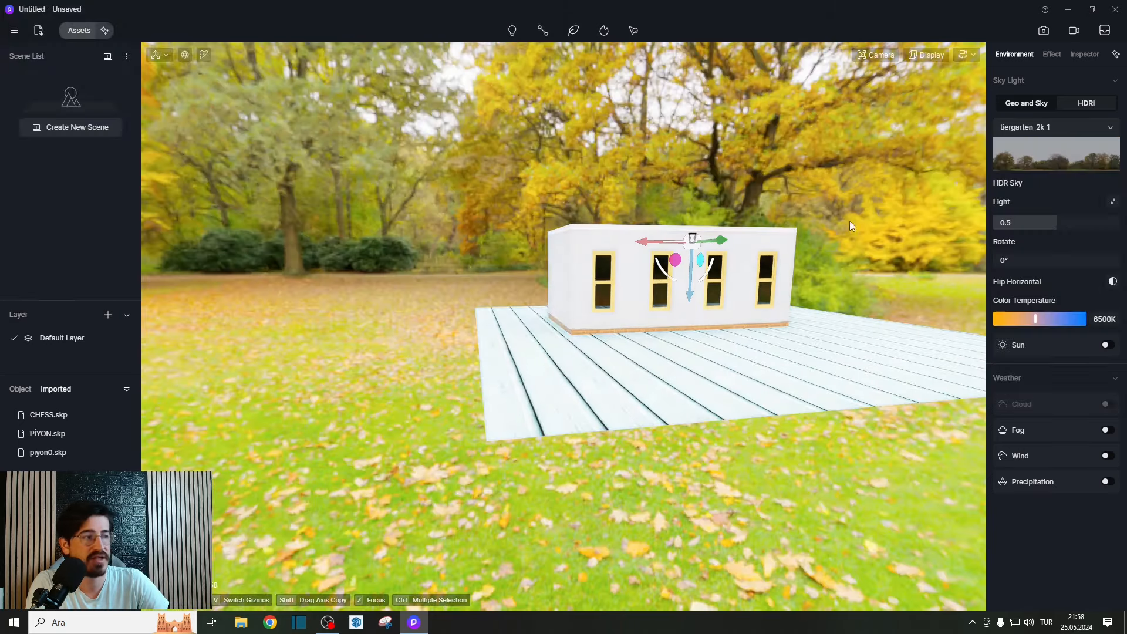
right_drag(850, 220, 768, 156)
click(1002, 103)
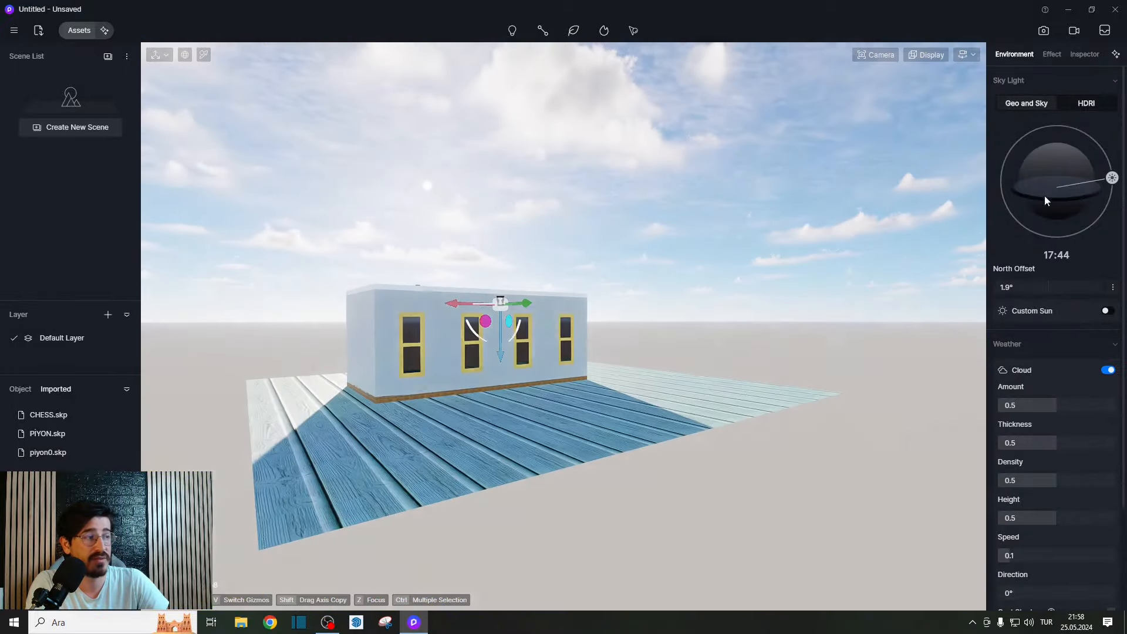
Turn on Precipitation in the weather settings and inspect the wooden planks and sky around the building.
scroll(1045, 258, down, 3)
right_drag(567, 302, 554, 483)
scroll(581, 323, up, 4)
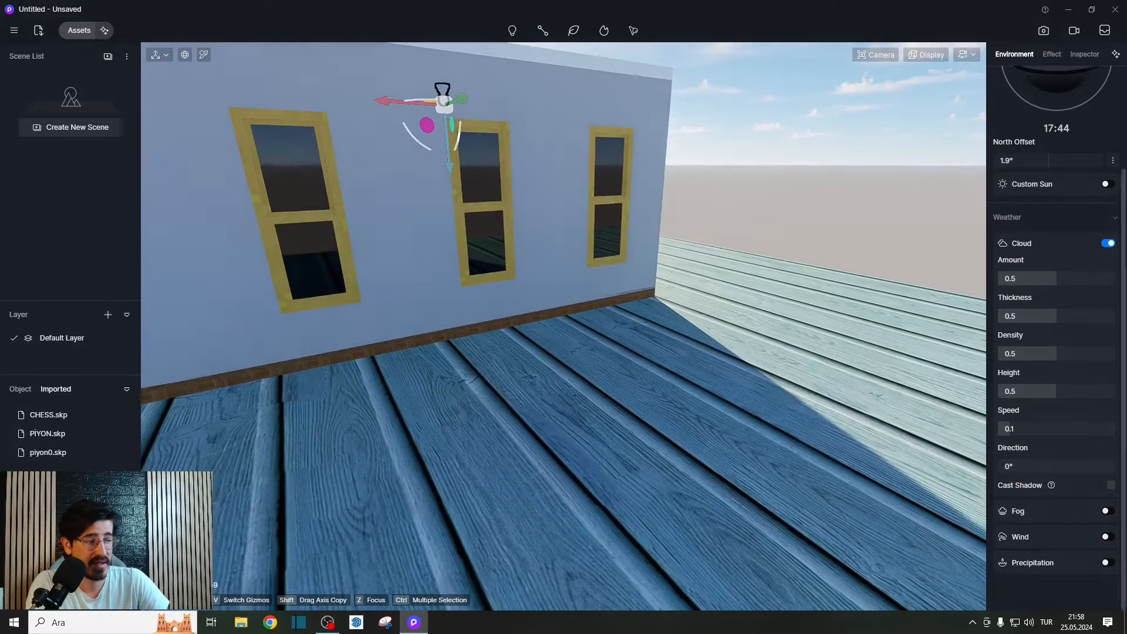
scroll(718, 394, down, 4)
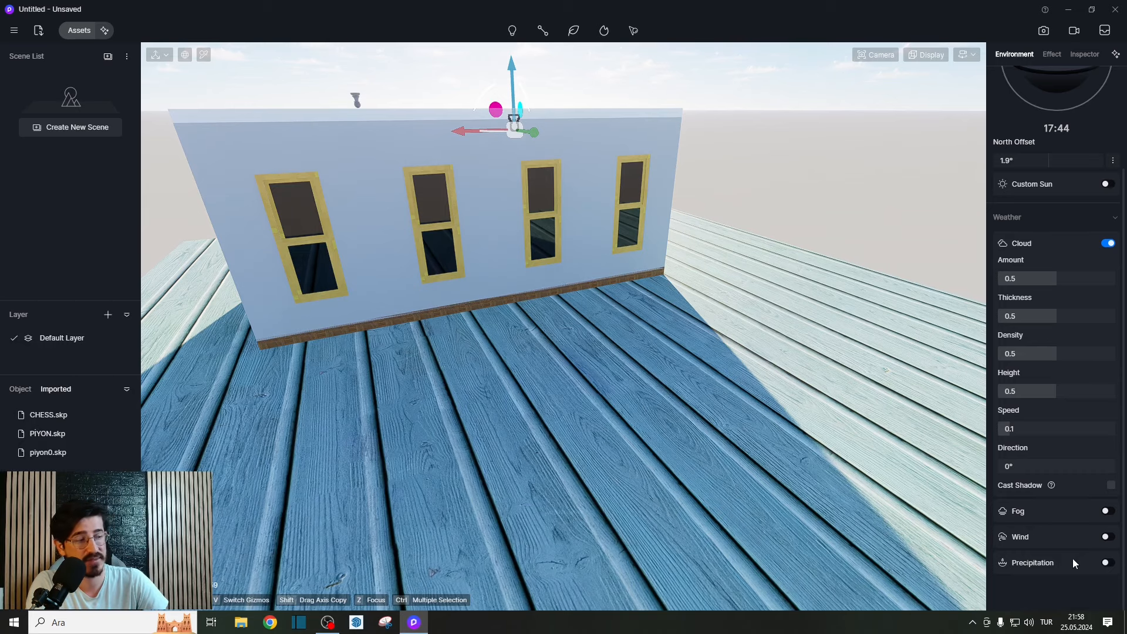
click(1107, 562)
scroll(741, 470, up, 5)
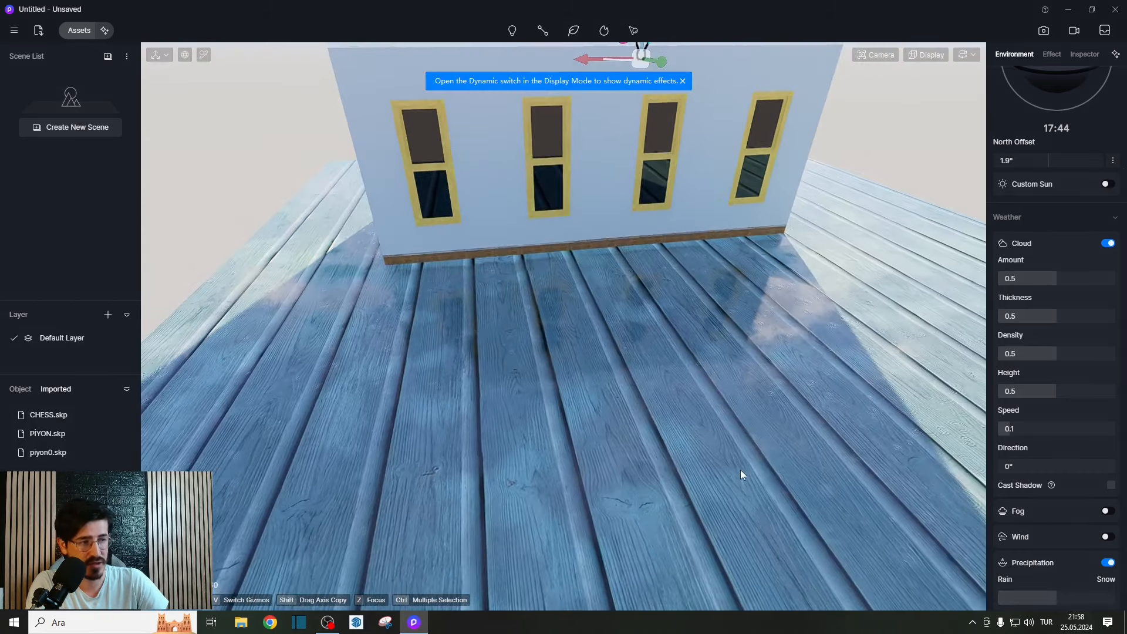
scroll(670, 411, up, 2)
right_drag(675, 399, 572, 202)
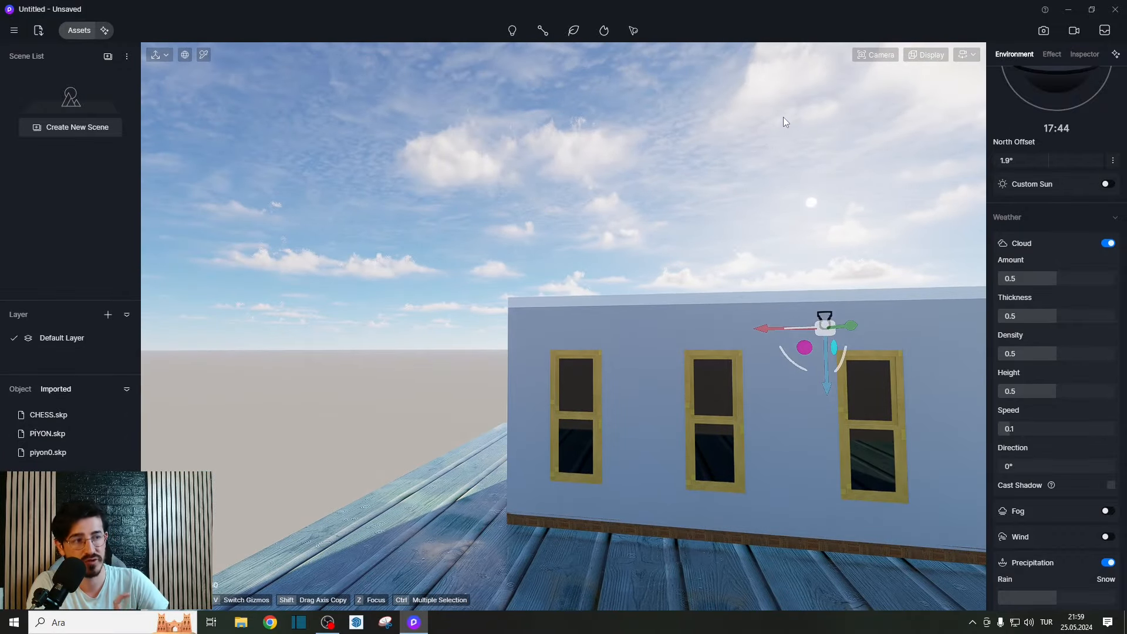
Turn on the Dynamic display option and inspect the rain on the planks beside the building.
click(940, 56)
right_drag(706, 124, 889, 396)
right_drag(656, 314, 684, 304)
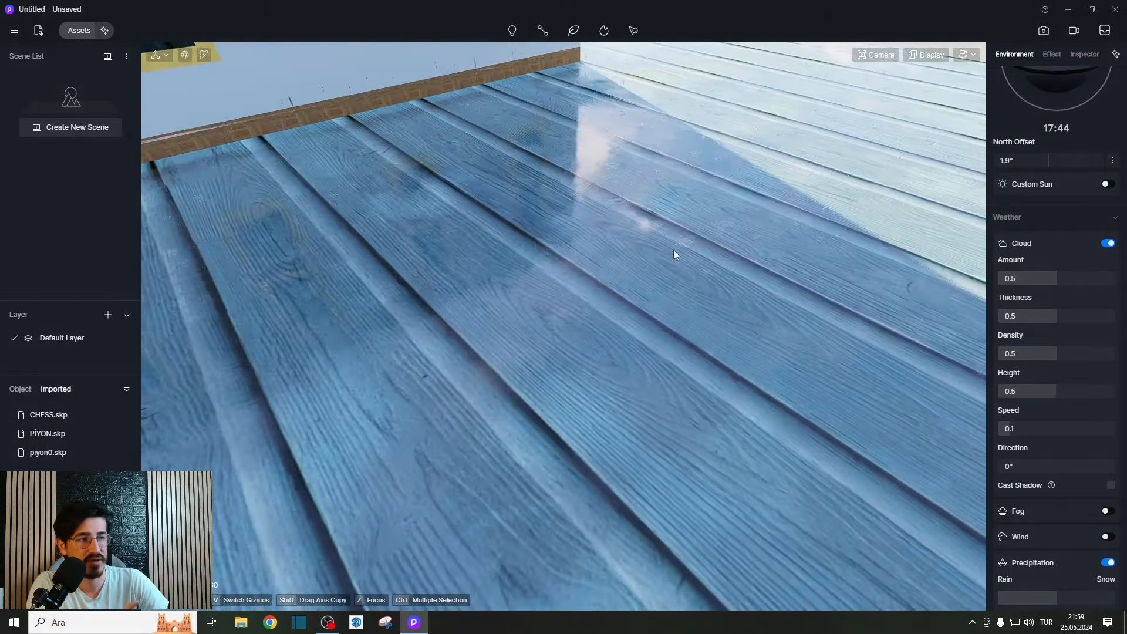
click(938, 56)
right_drag(655, 239, 586, 184)
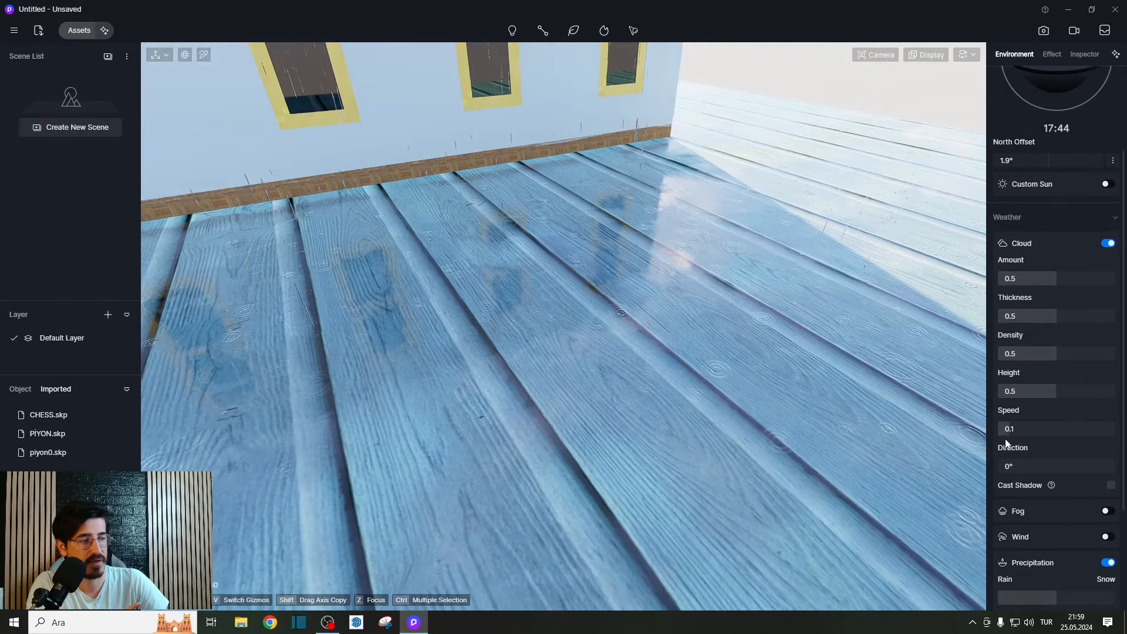
Shift the precipitation from rain towards snow, and turn Precipitation off.
drag(1051, 598, 1079, 600)
click(1107, 563)
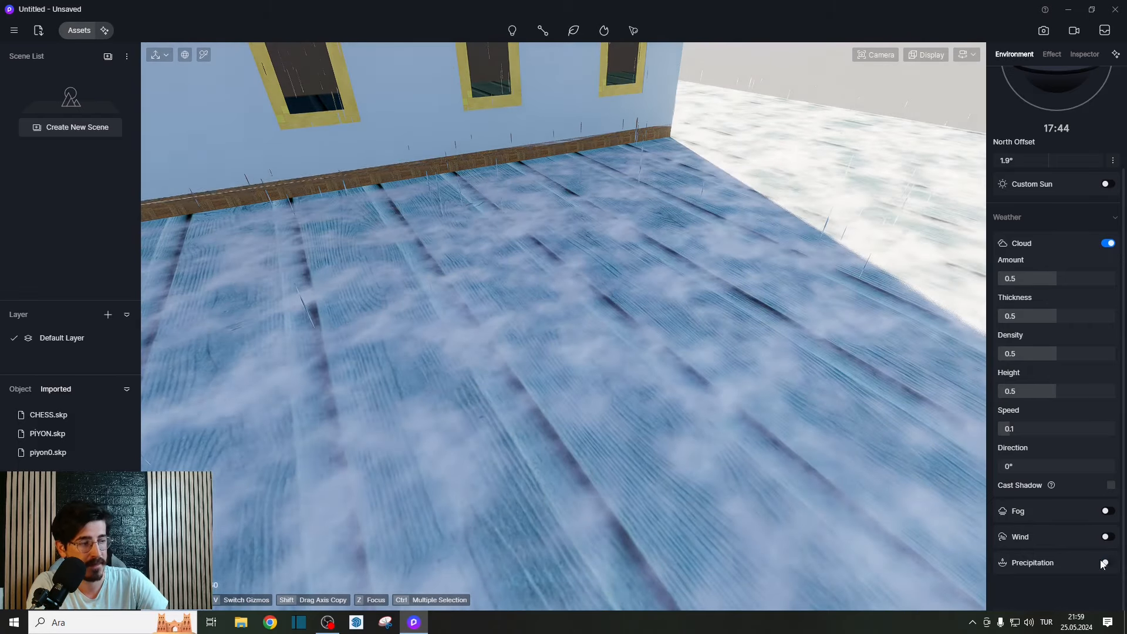
scroll(1020, 68, up, 1)
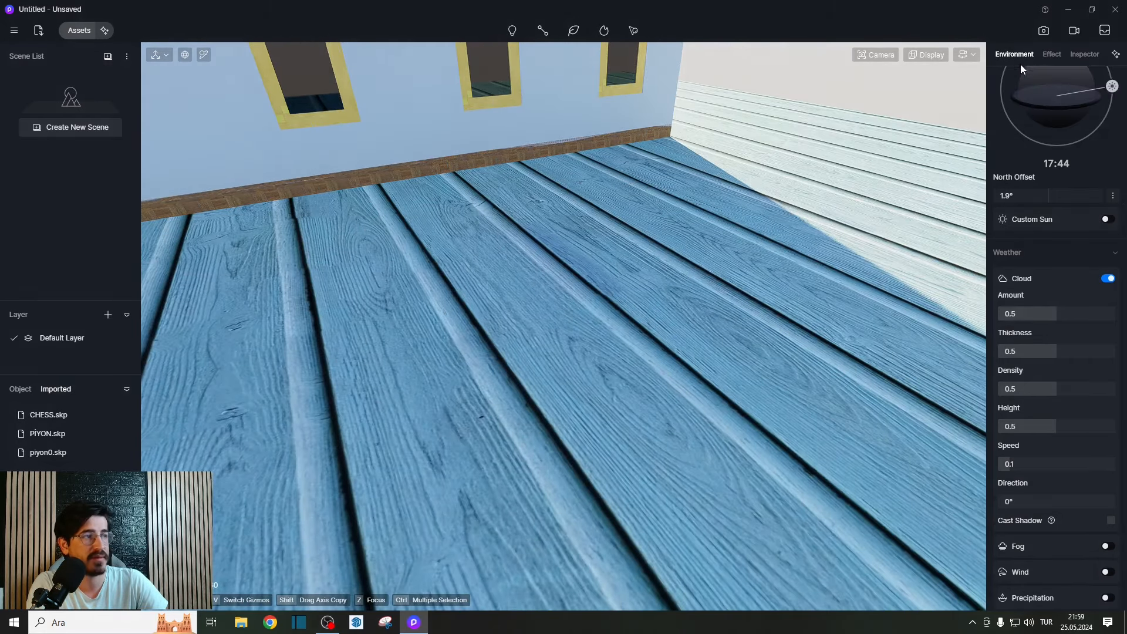
Examine the Effect settings from LUT through post-processing to Style, with the whole building in view.
click(1051, 55)
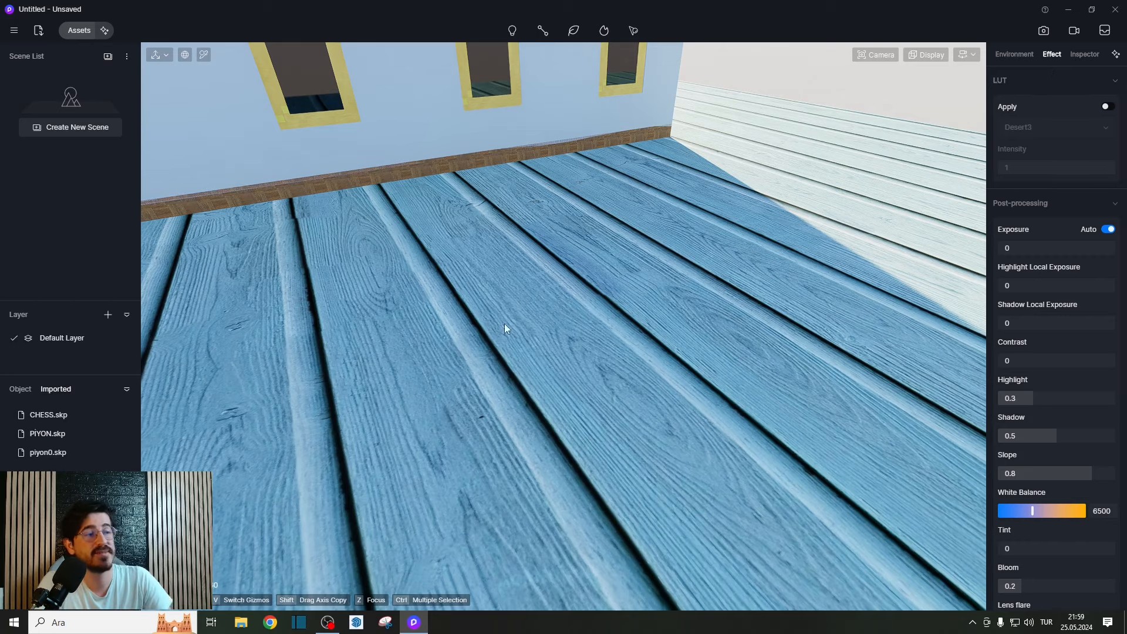
scroll(504, 329, down, 10)
scroll(611, 329, up, 3)
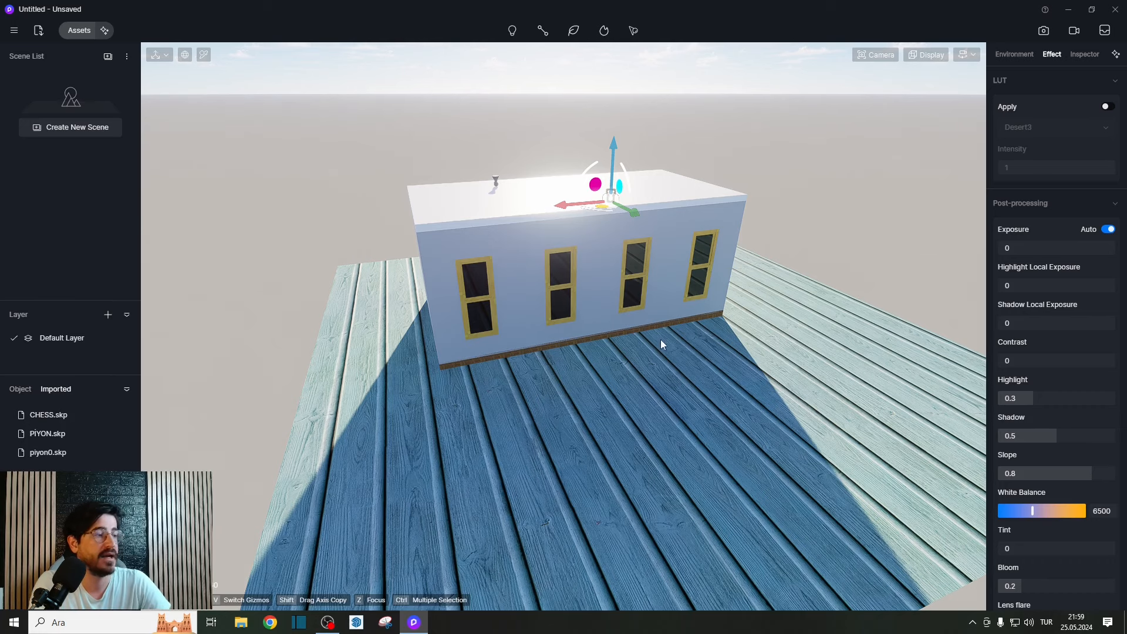
scroll(1043, 417, down, 3)
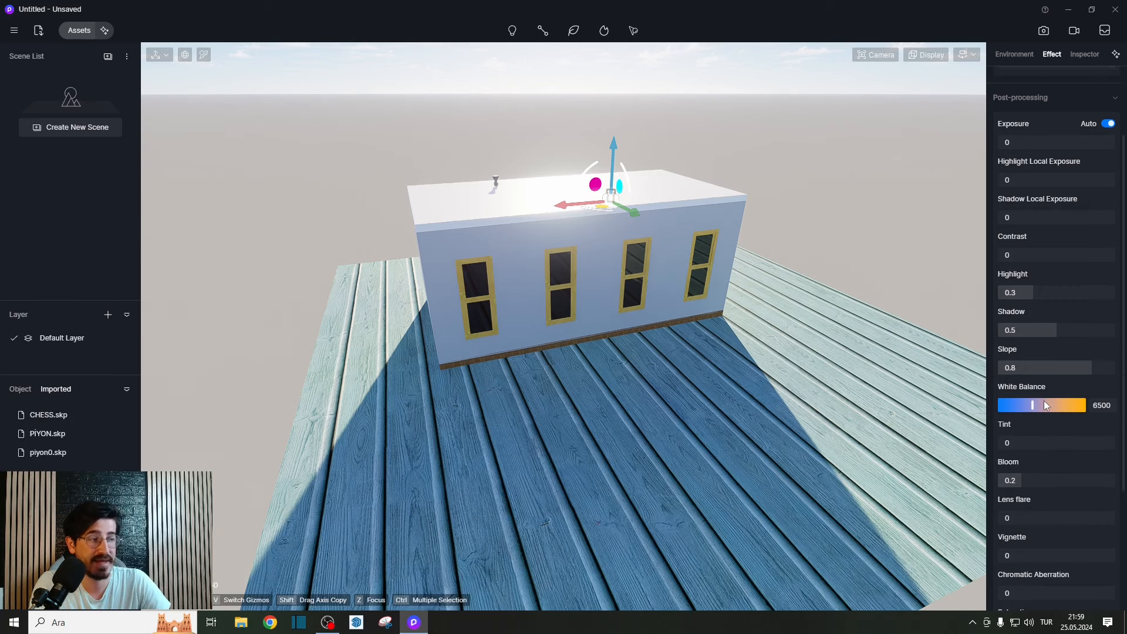
scroll(1044, 405, down, 3)
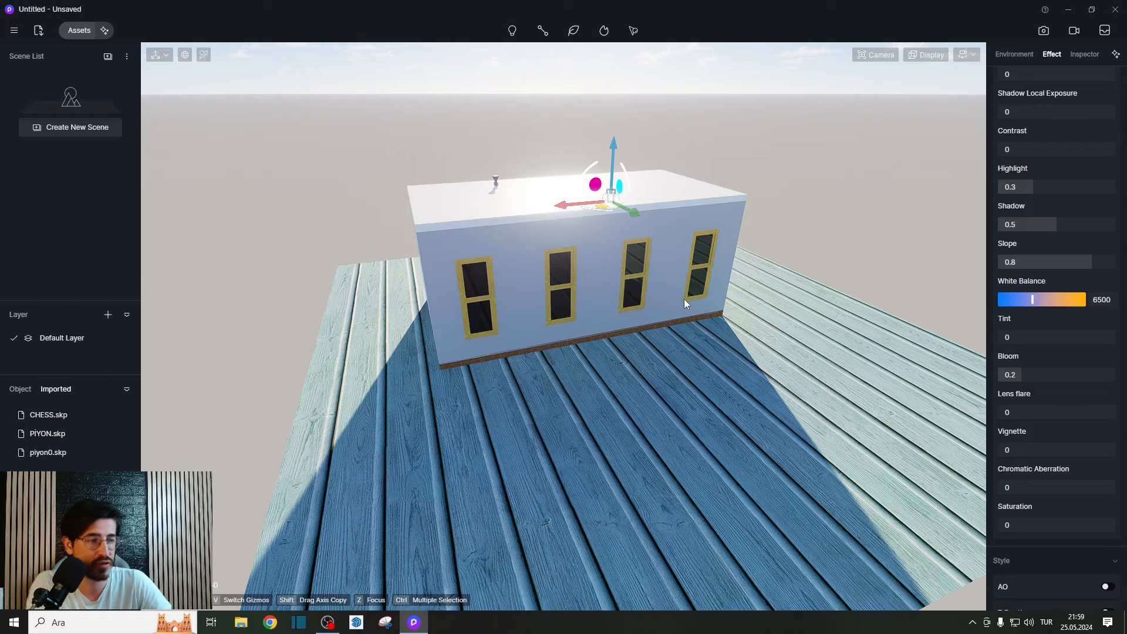
scroll(685, 298, down, 3)
scroll(685, 283, up, 3)
scroll(681, 280, down, 5)
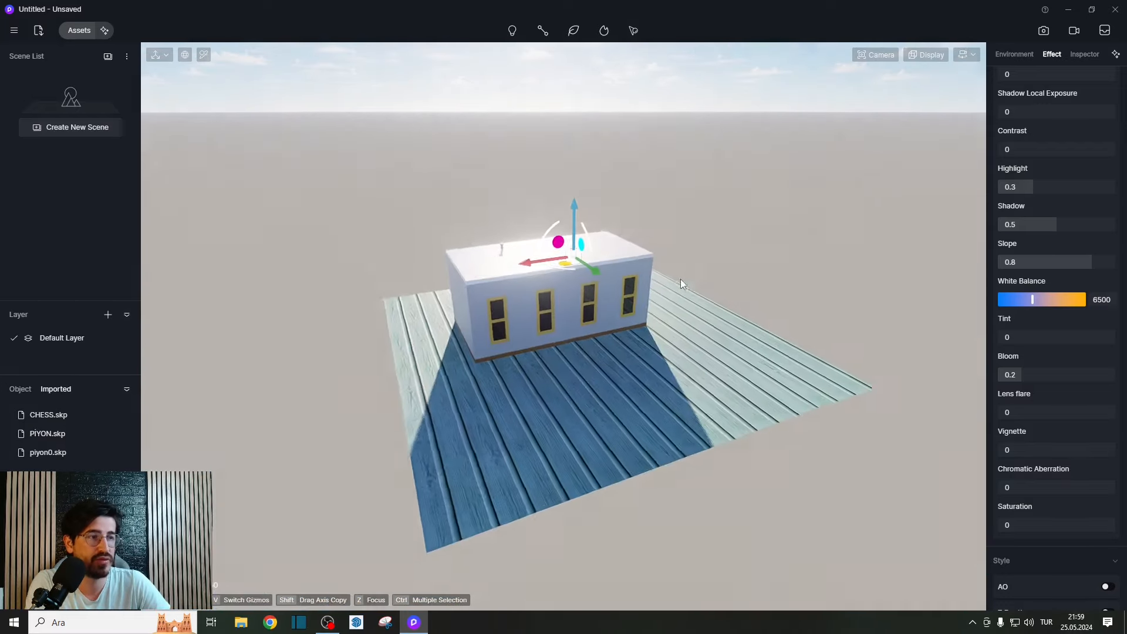
Set the Fly navigation speed to 10 and bring the camera inside the room with the metal beds.
scroll(676, 255, up, 5)
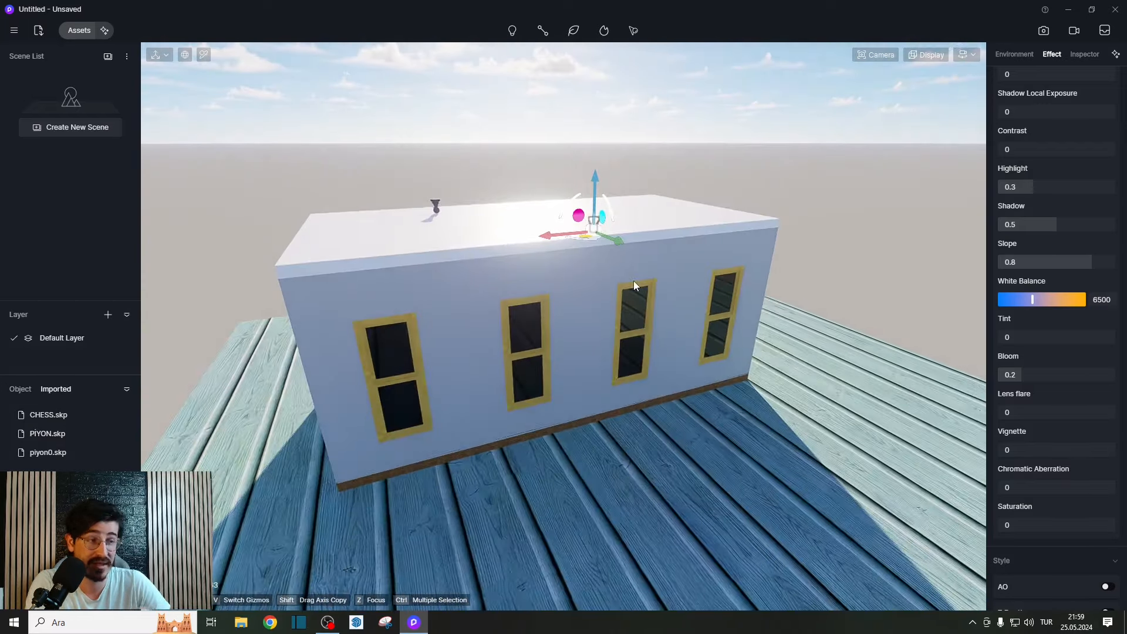
right_drag(577, 319, 614, 297)
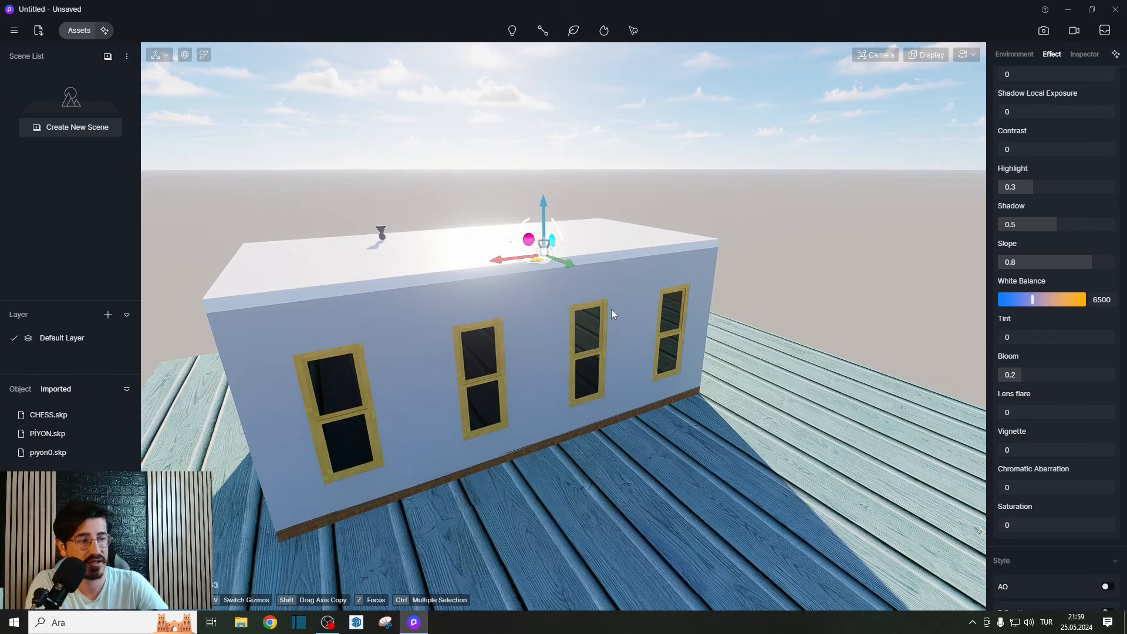
scroll(1054, 182, up, 3)
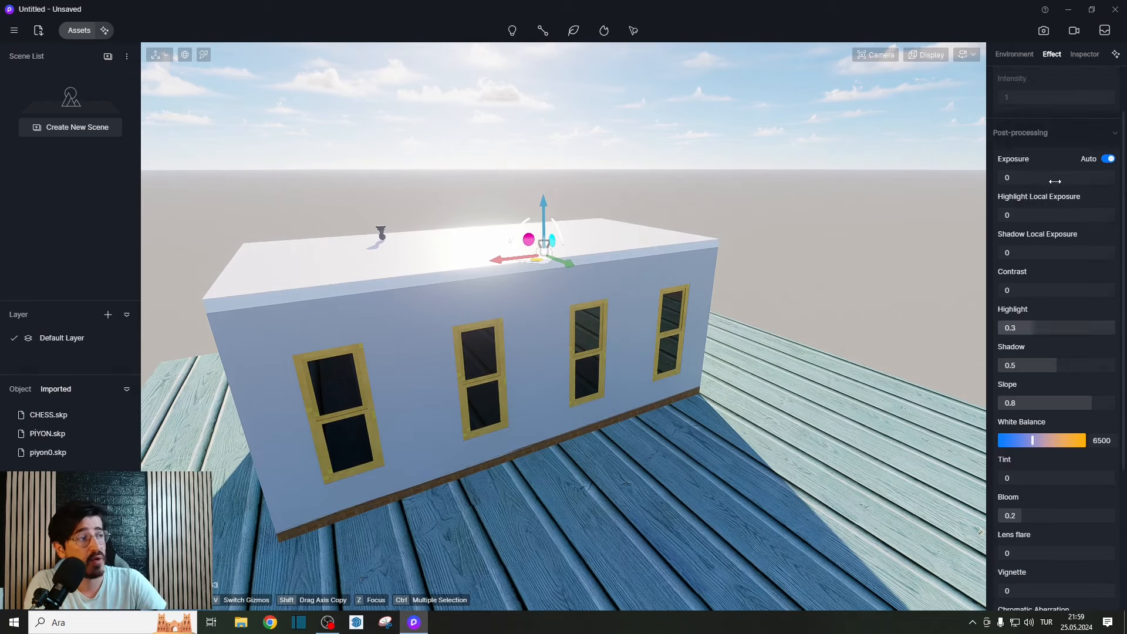
scroll(622, 267, up, 10)
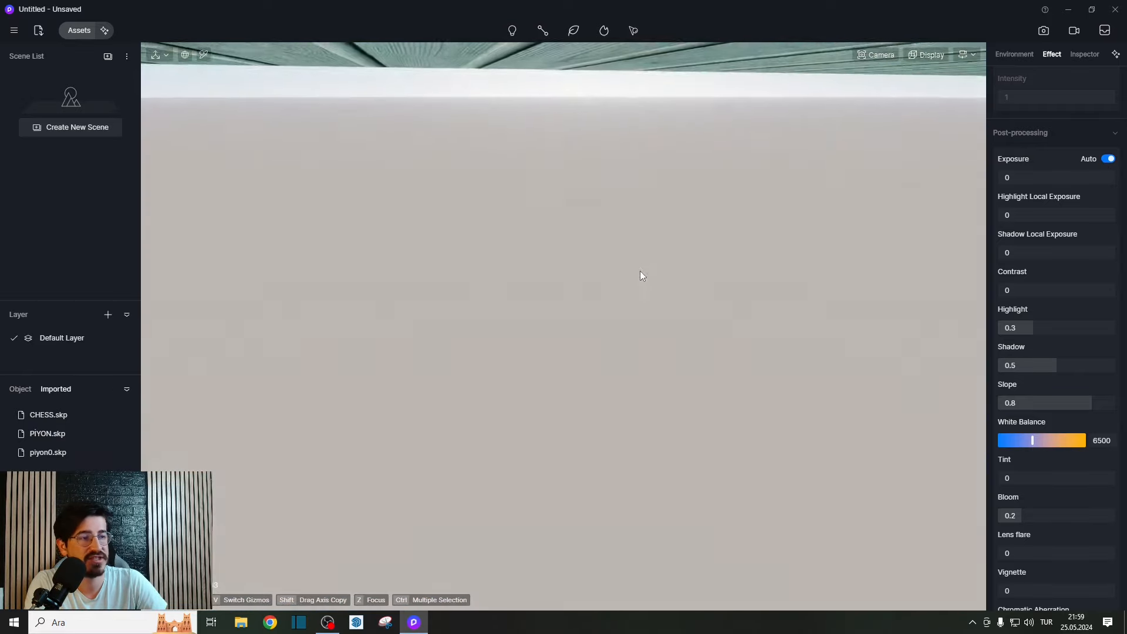
right_drag(642, 276, 876, 434)
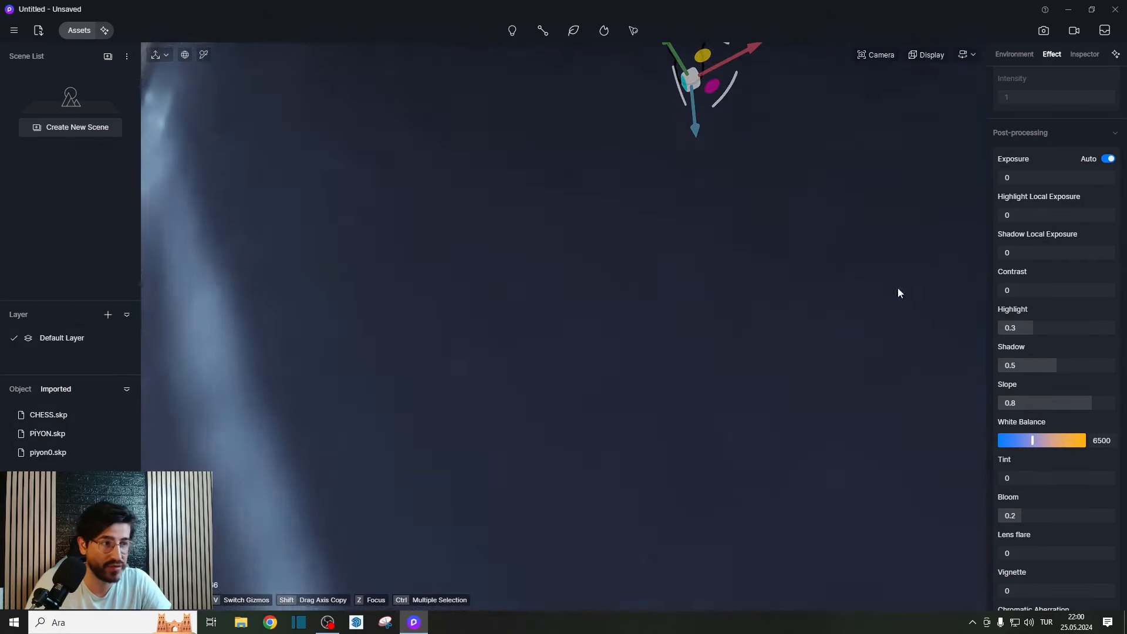
click(967, 55)
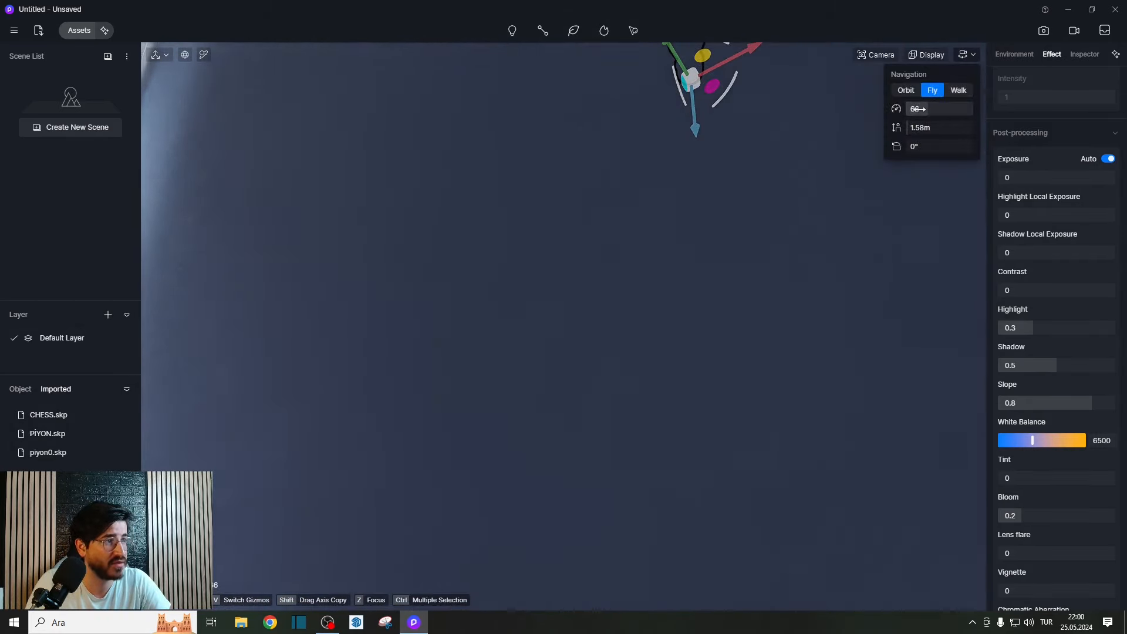
key(Return)
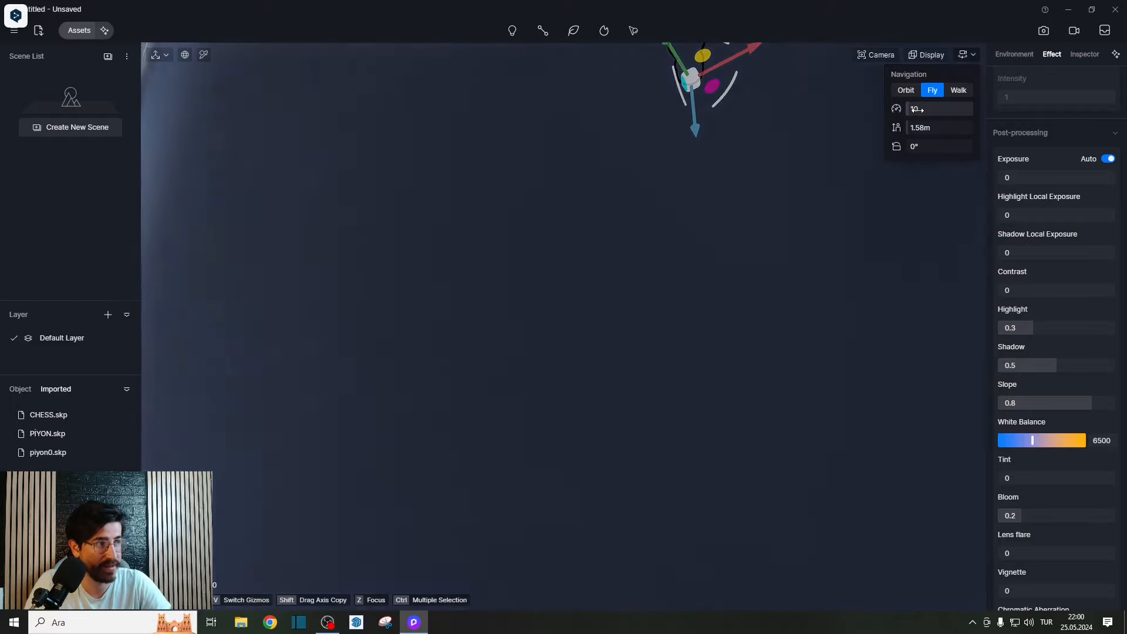
scroll(703, 308, down, 3)
right_drag(516, 388, 470, 472)
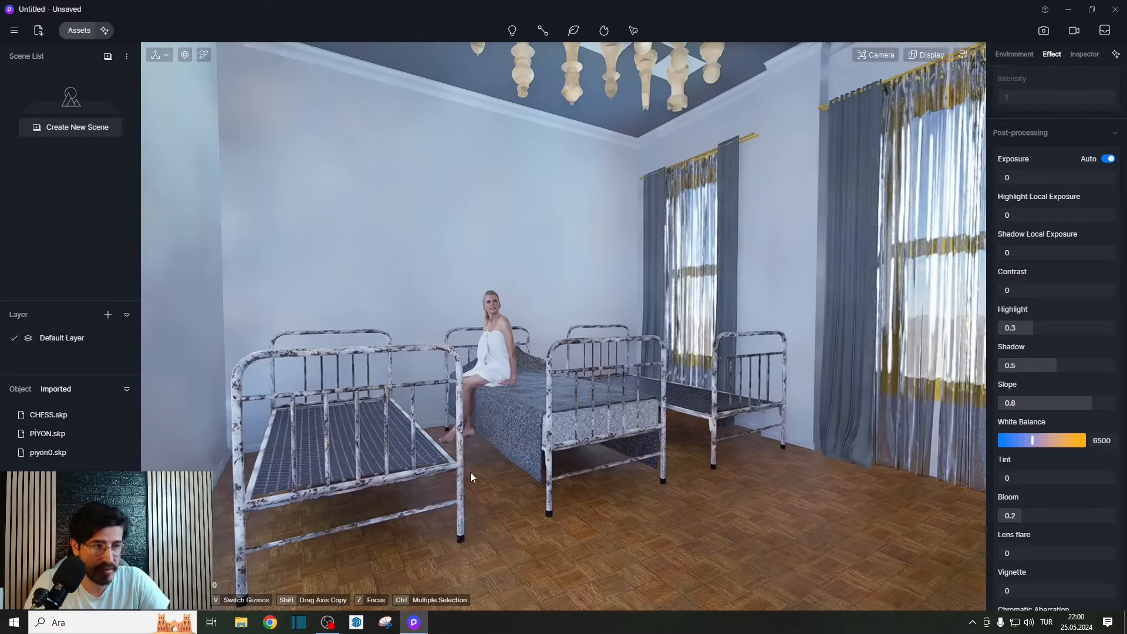
Turn off Auto exposure and set Exposure to 0.3, Highlight Local Exposure to 0.53 and Contrast to 0.27 for the room view.
click(1108, 160)
right_drag(595, 309, 484, 370)
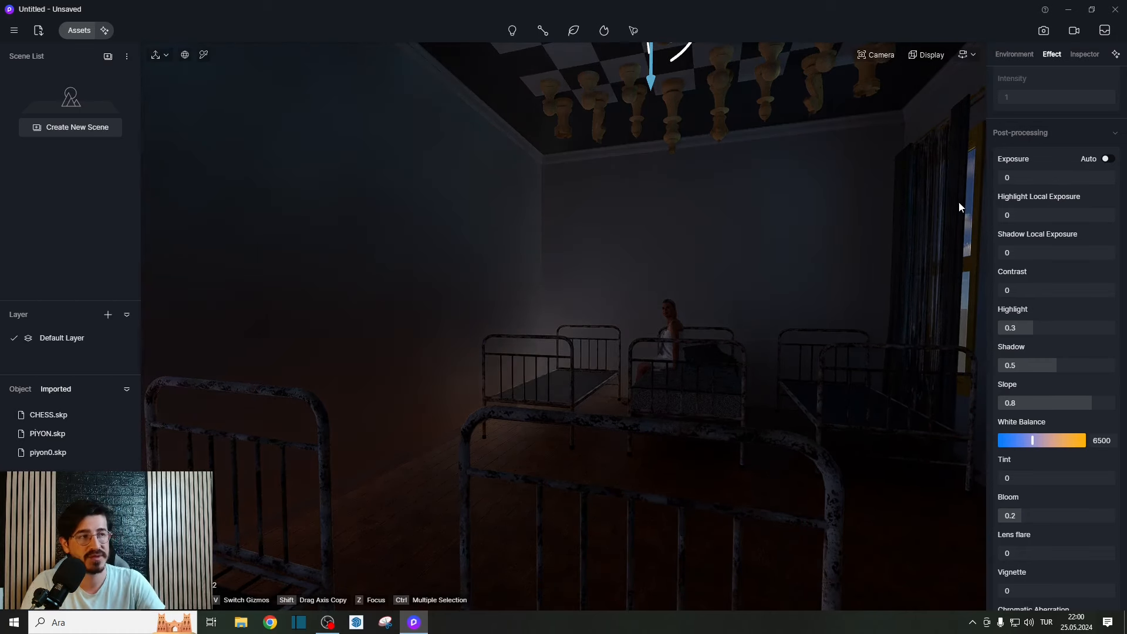
drag(1038, 177, 1075, 173)
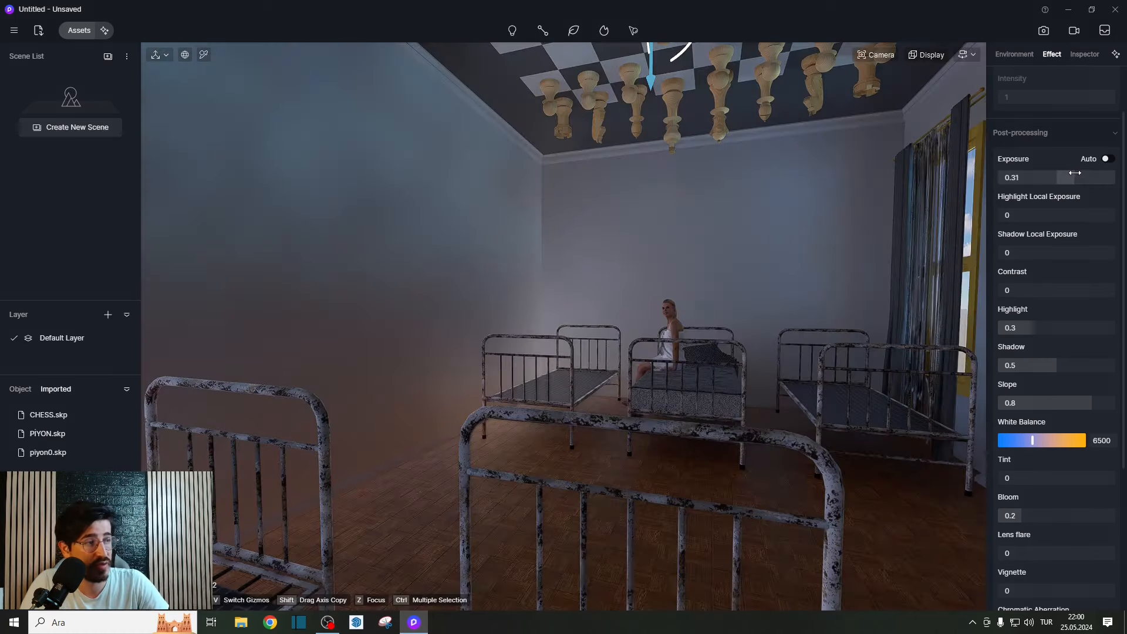
drag(1050, 215, 1060, 215)
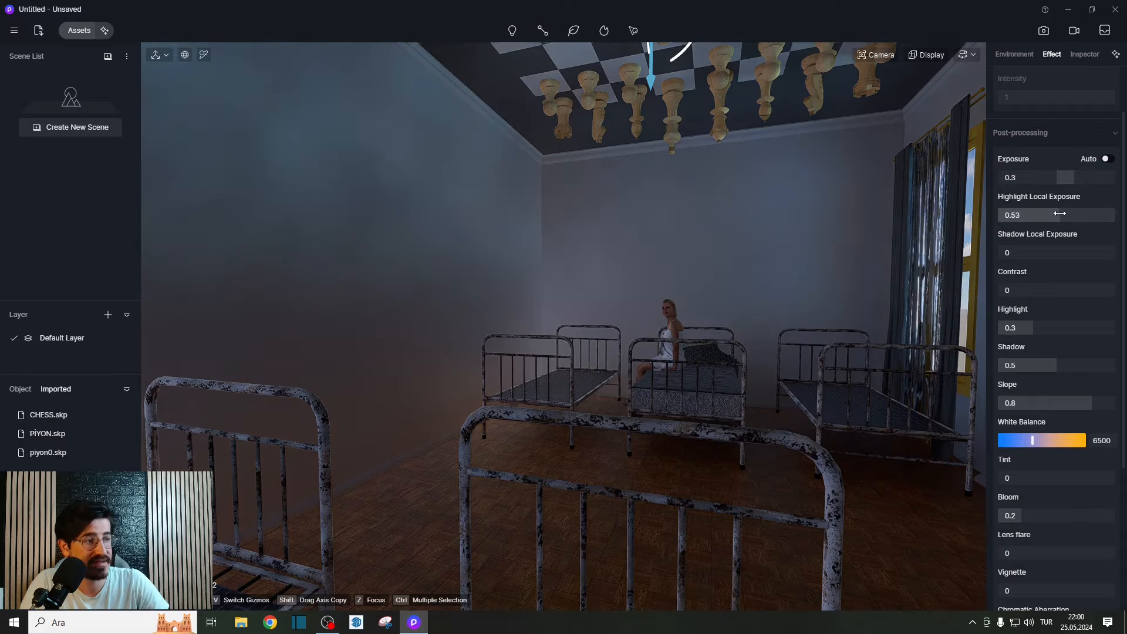
drag(1036, 290, 1074, 288)
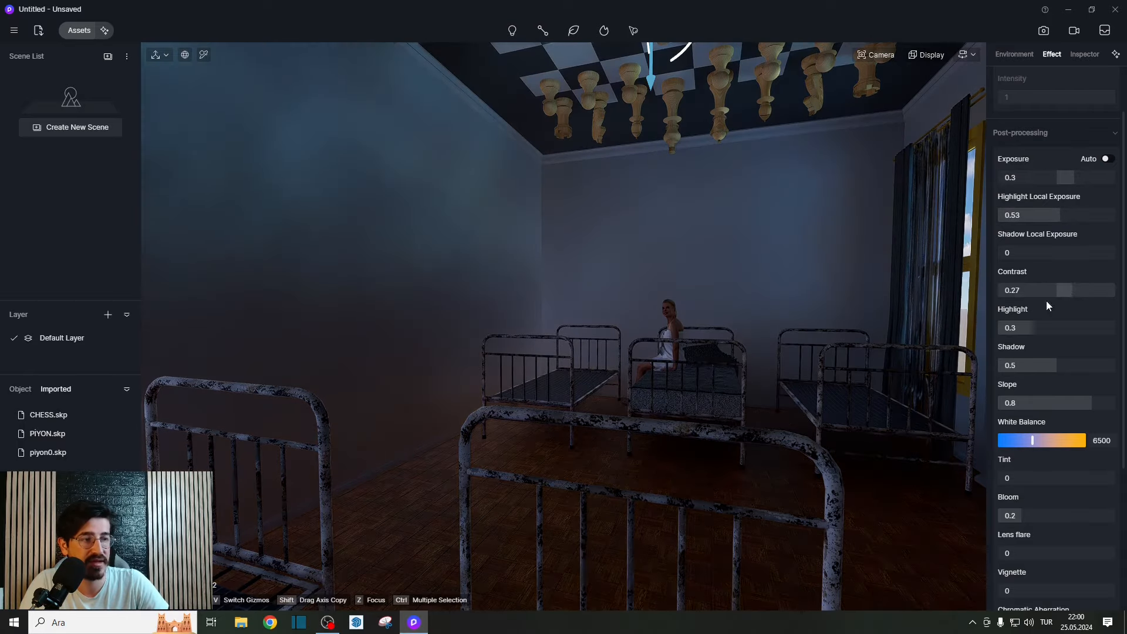
View the building from outside, lower Exposure to 0.05 and turn Auto exposure back on.
right_drag(783, 374, 438, 411)
key(d)
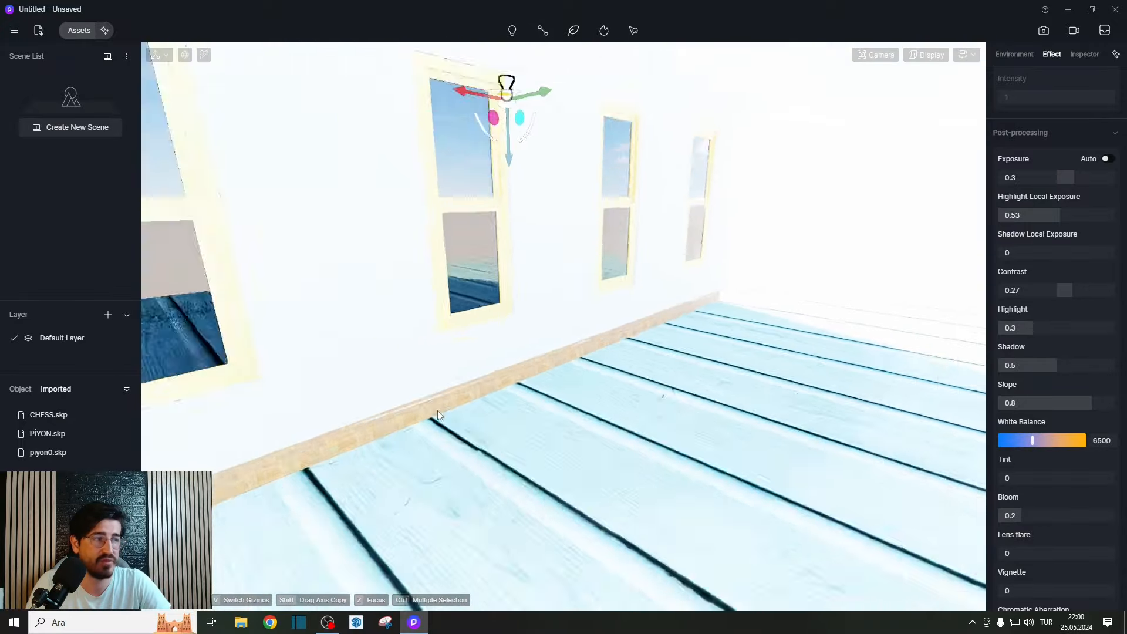
key(s)
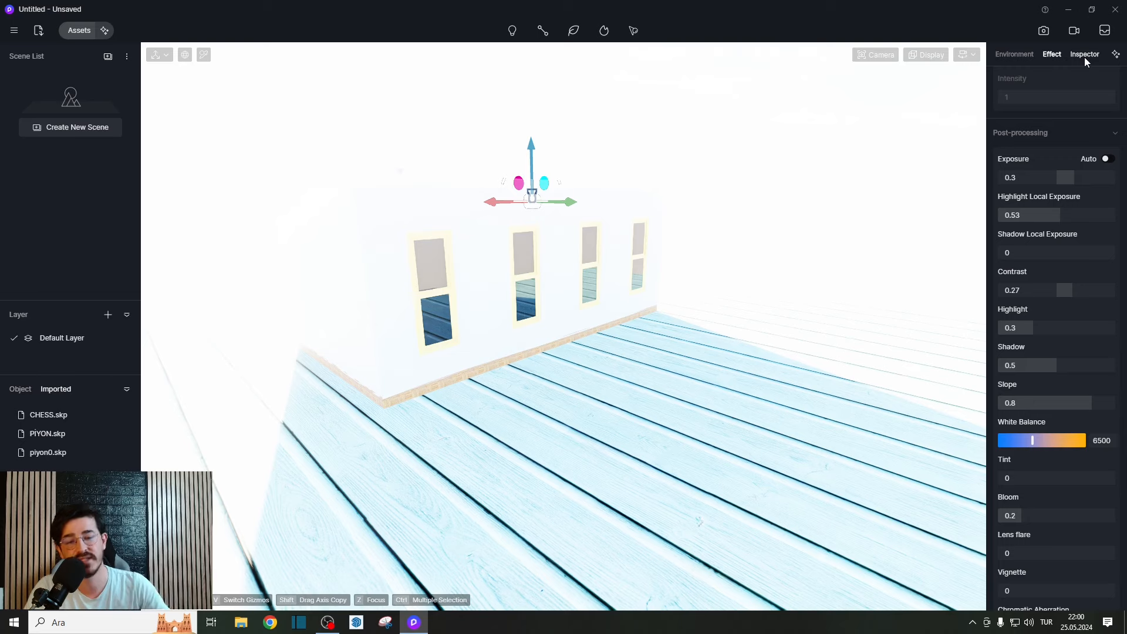
key(s)
right_drag(622, 217, 726, 310)
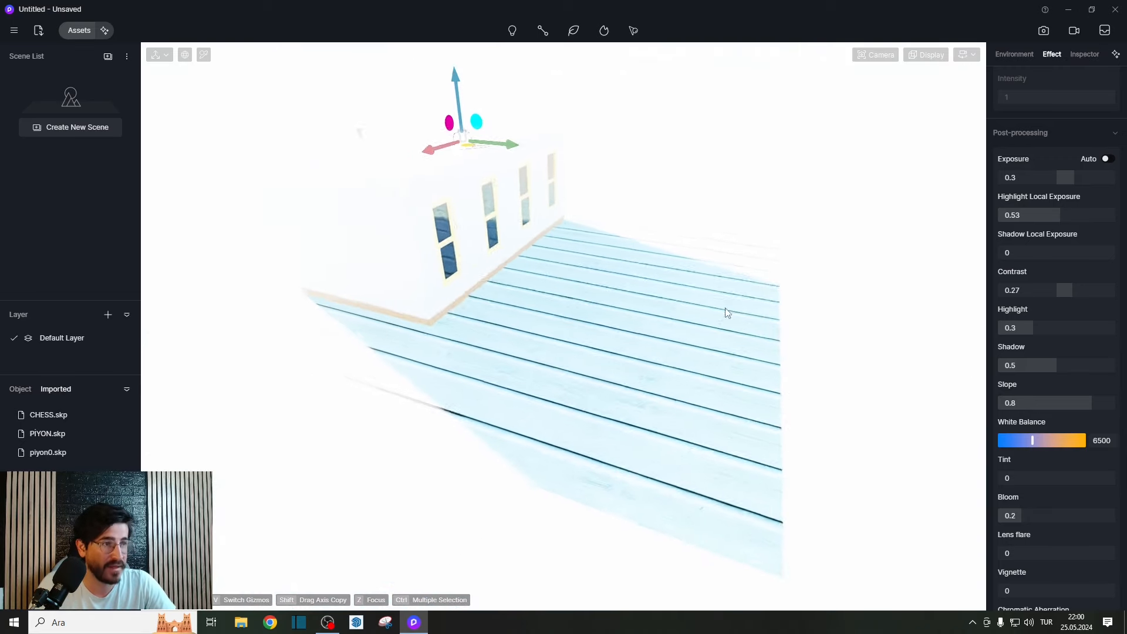
drag(1072, 183, 1058, 185)
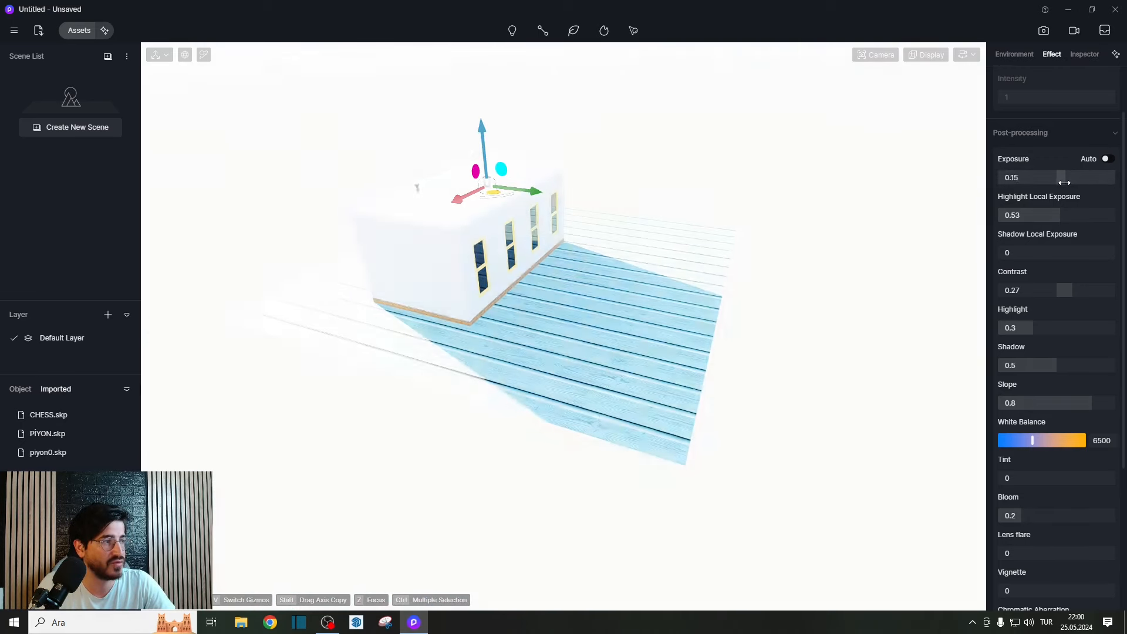
click(1106, 158)
right_drag(689, 297, 509, 233)
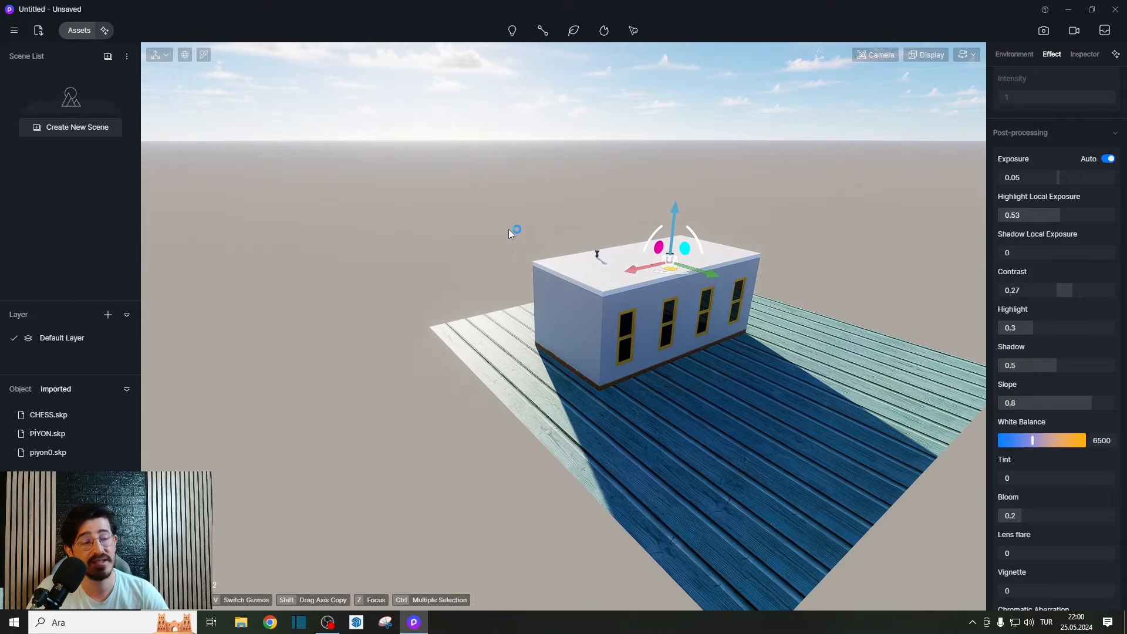
Rotate the wooden plank plane 14° about Y and set its X and Y size to 19976.
click(668, 448)
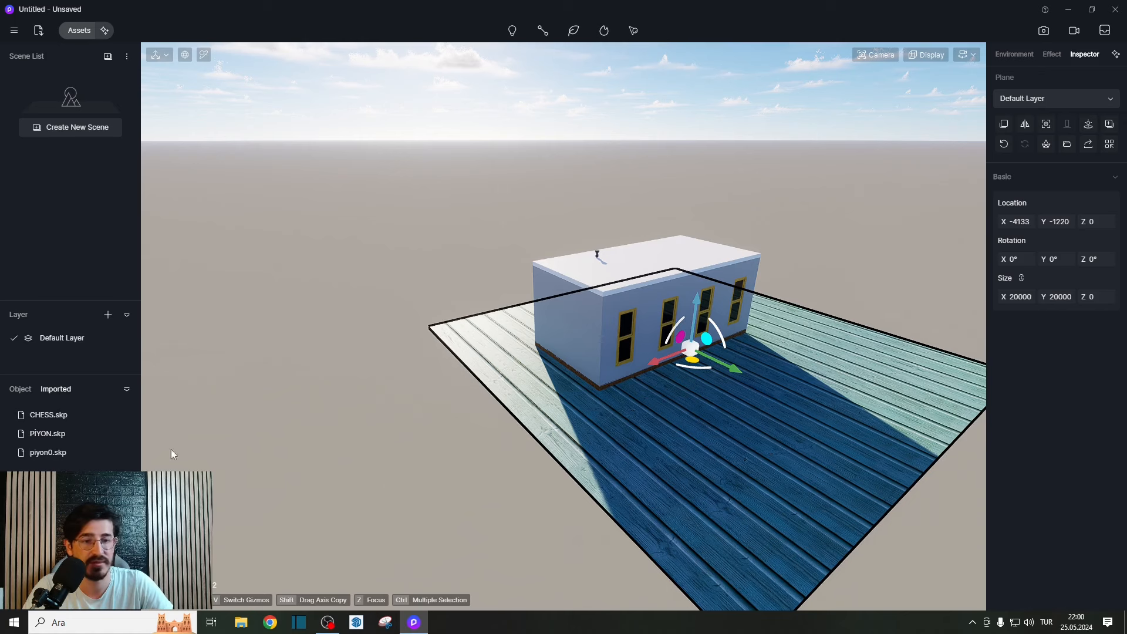
click(13, 390)
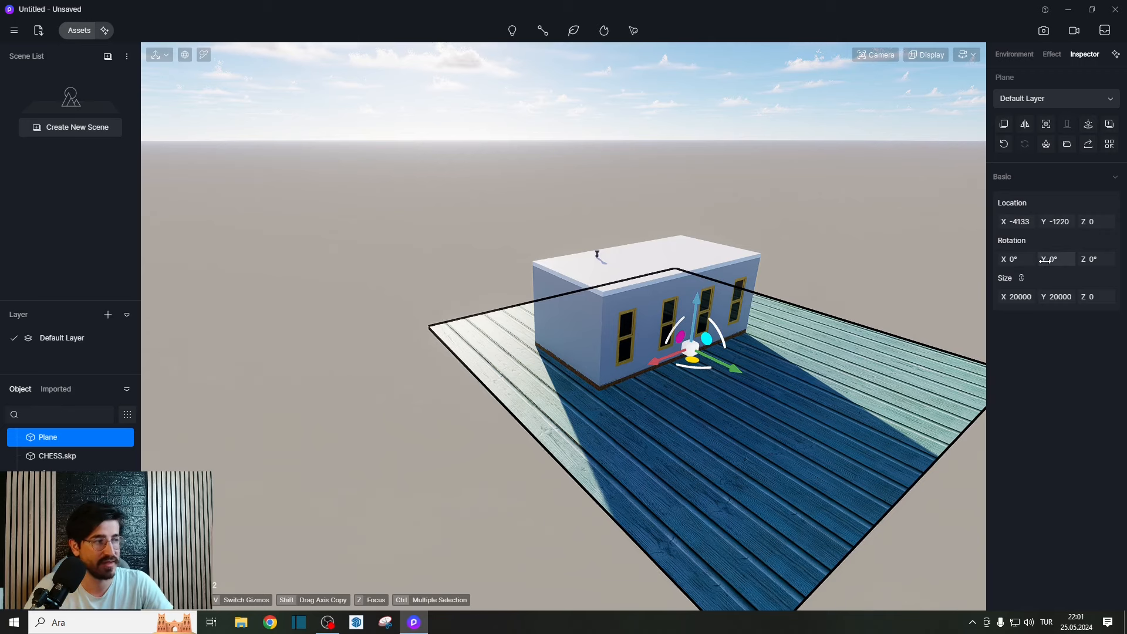
drag(1044, 260, 1055, 258)
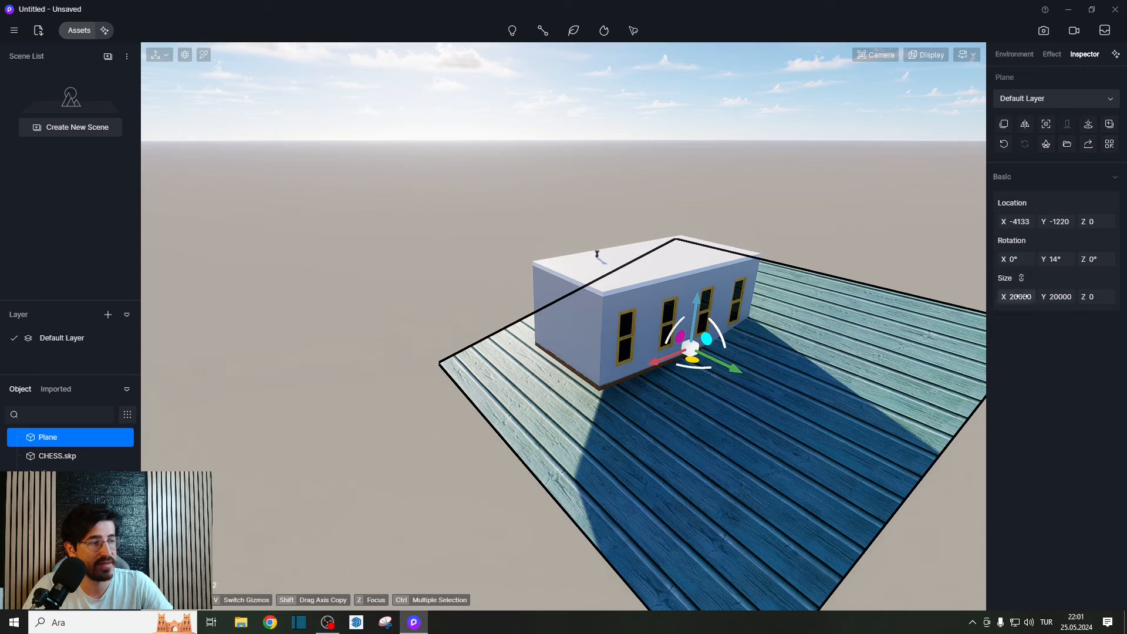
drag(1019, 297, 920, 328)
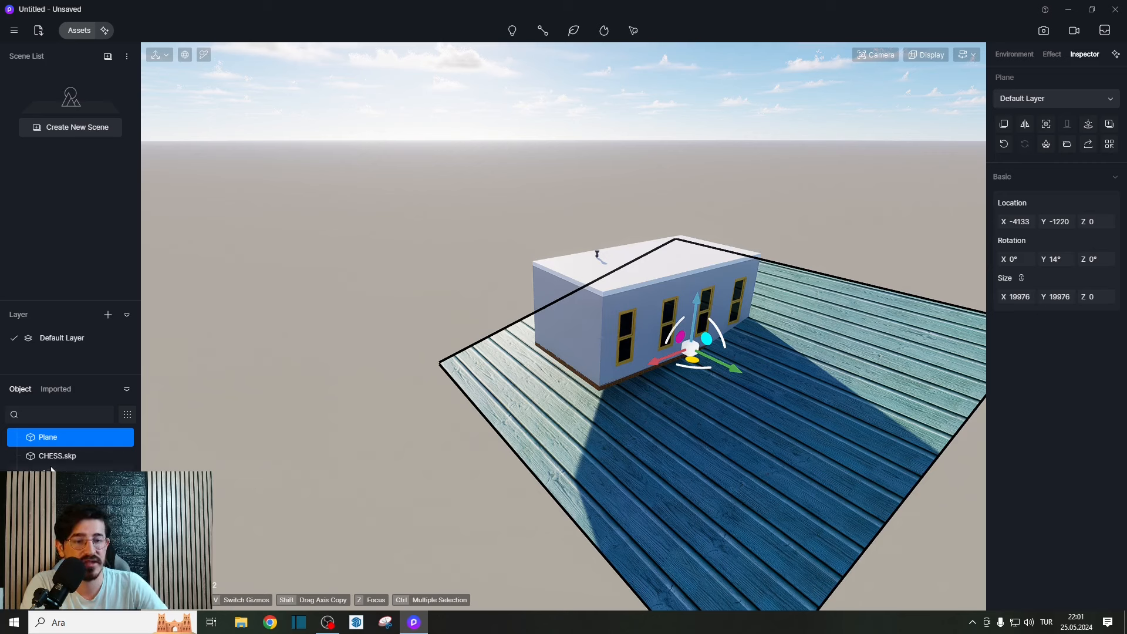
Select the CHESS.skp building from the scene's object list to view its transform properties.
click(104, 449)
key(Escape)
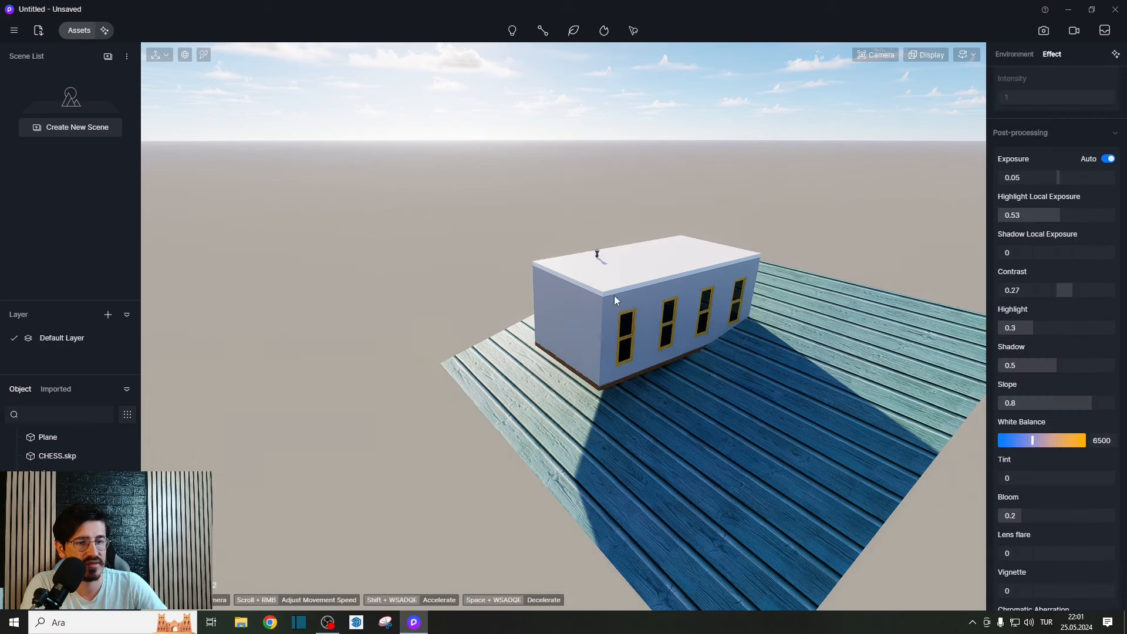
click(36, 455)
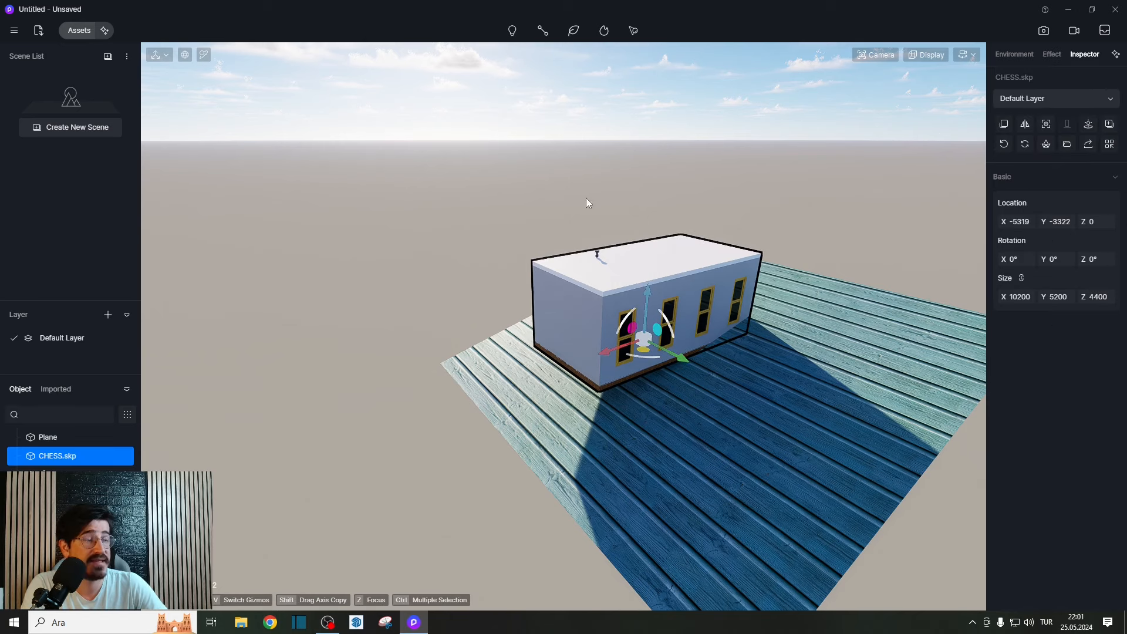
Place a Rect Light beside the building's long windowed wall, above the wooden planks.
right_drag(660, 417, 809, 448)
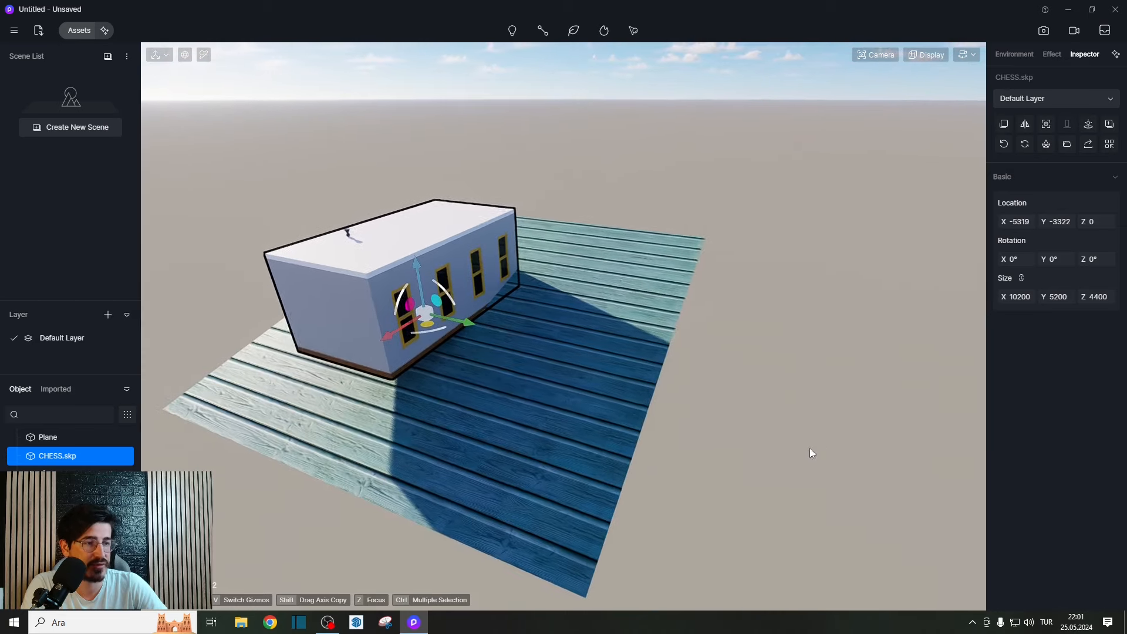
scroll(723, 370, up, 5)
scroll(723, 362, down, 5)
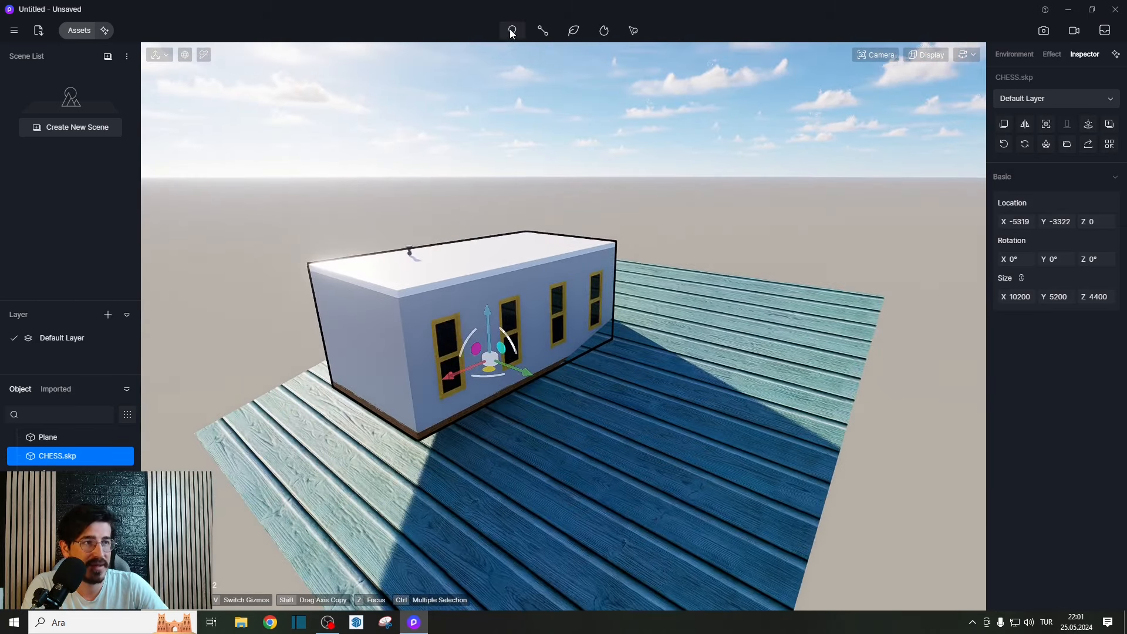
mouse_move(512, 30)
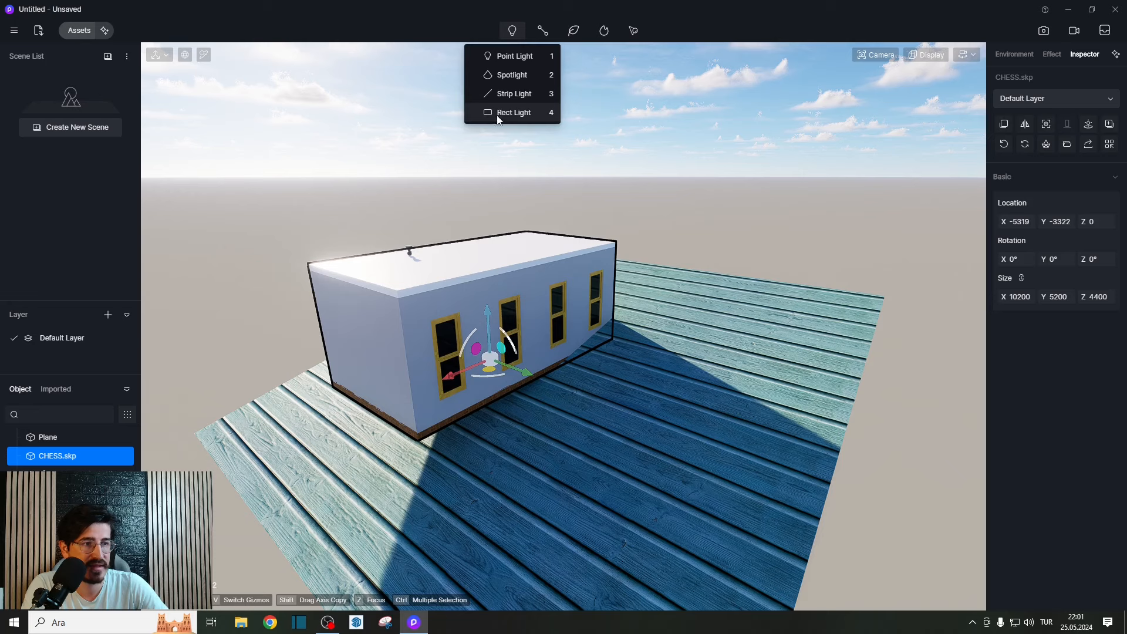
click(512, 112)
click(545, 375)
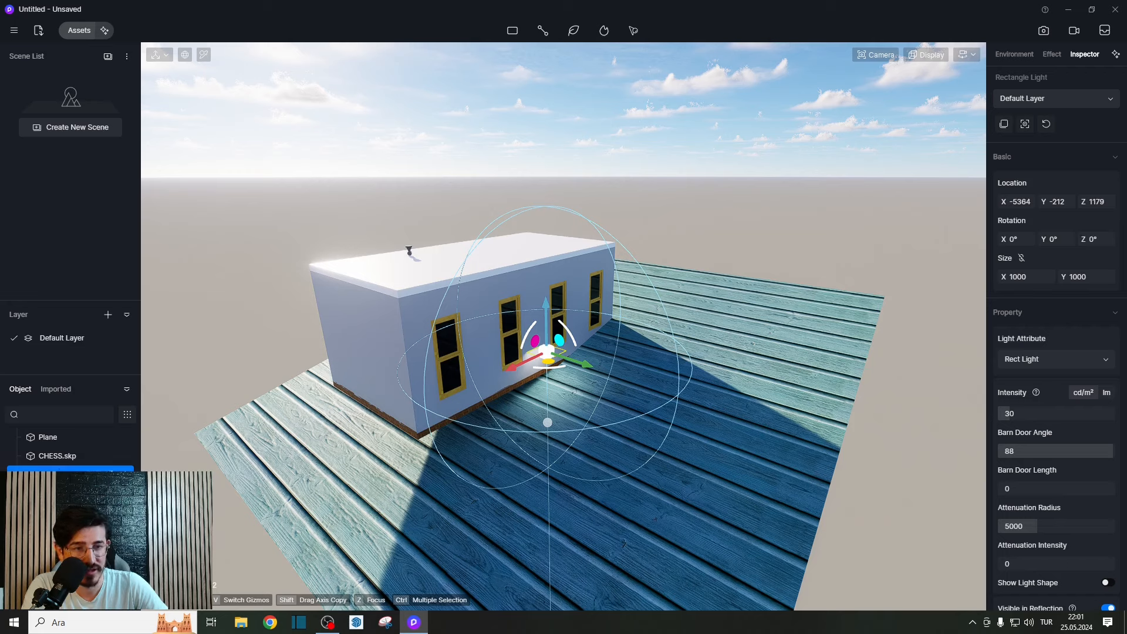
Set the rectangle light's Intensity to 79.5 and its Attenuation Radius to 3750, and review its properties.
scroll(1056, 495, down, 3)
scroll(1048, 434, up, 3)
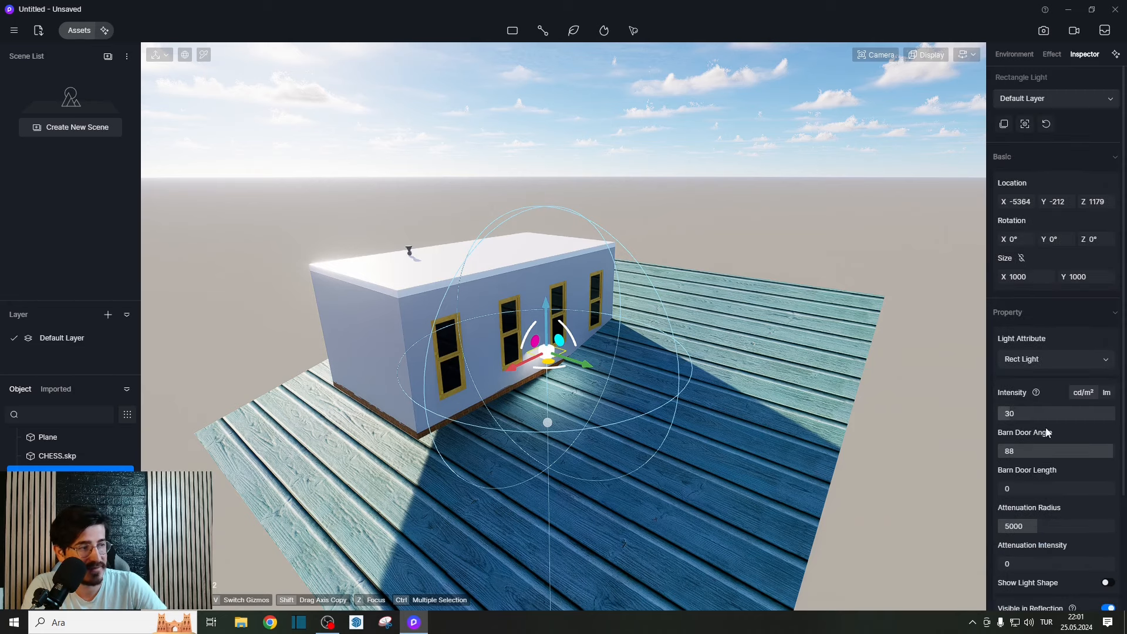
drag(1015, 412, 1048, 412)
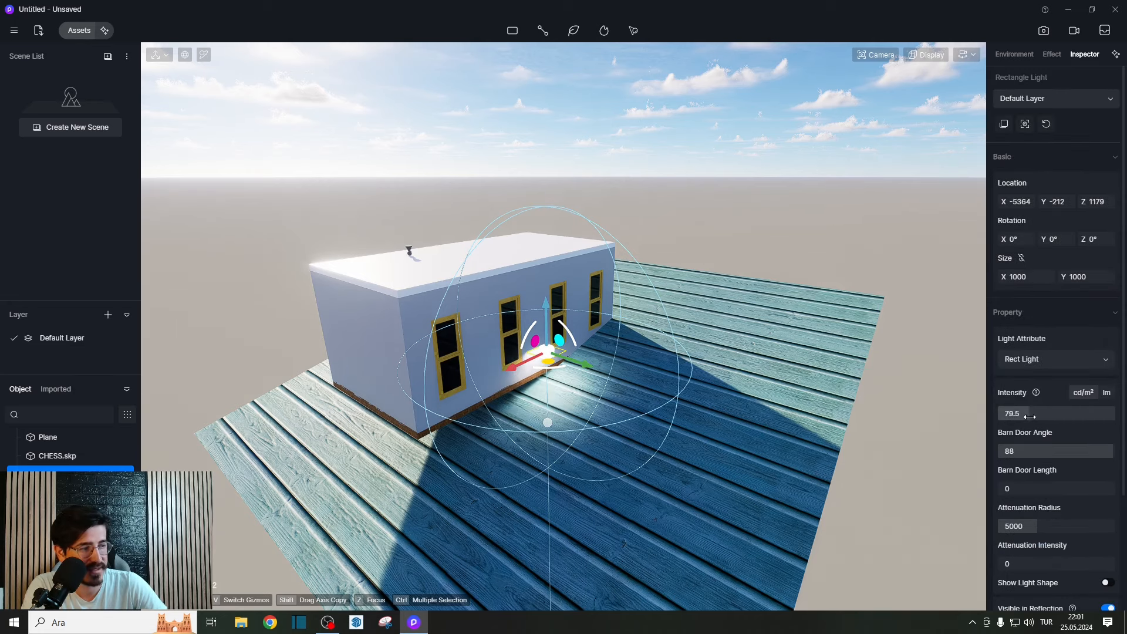
mouse_move(1035, 520)
mouse_down()
mouse_move(1051, 521)
mouse_move(1022, 520)
mouse_up()
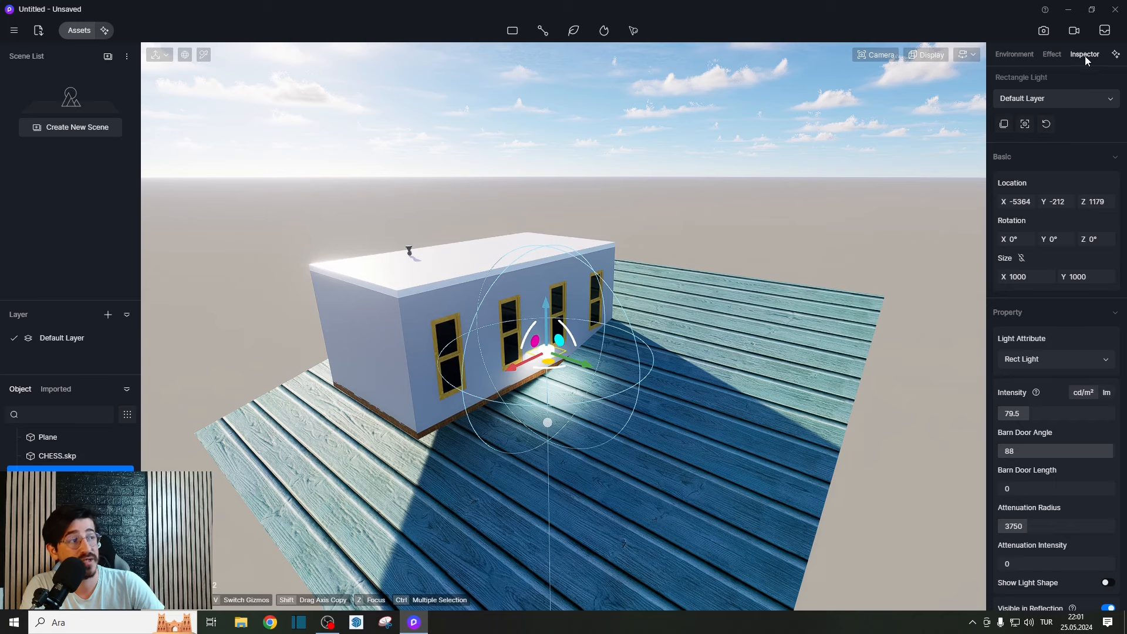
middle_drag(646, 244, 593, 292)
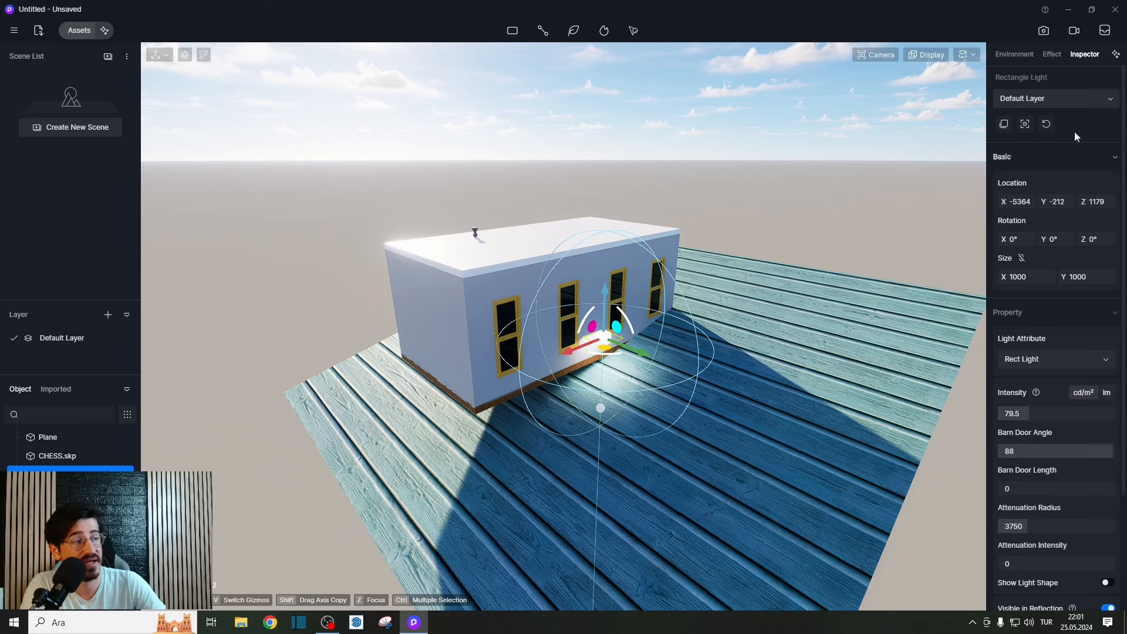
scroll(1075, 141, down, 2)
scroll(1056, 264, up, 2)
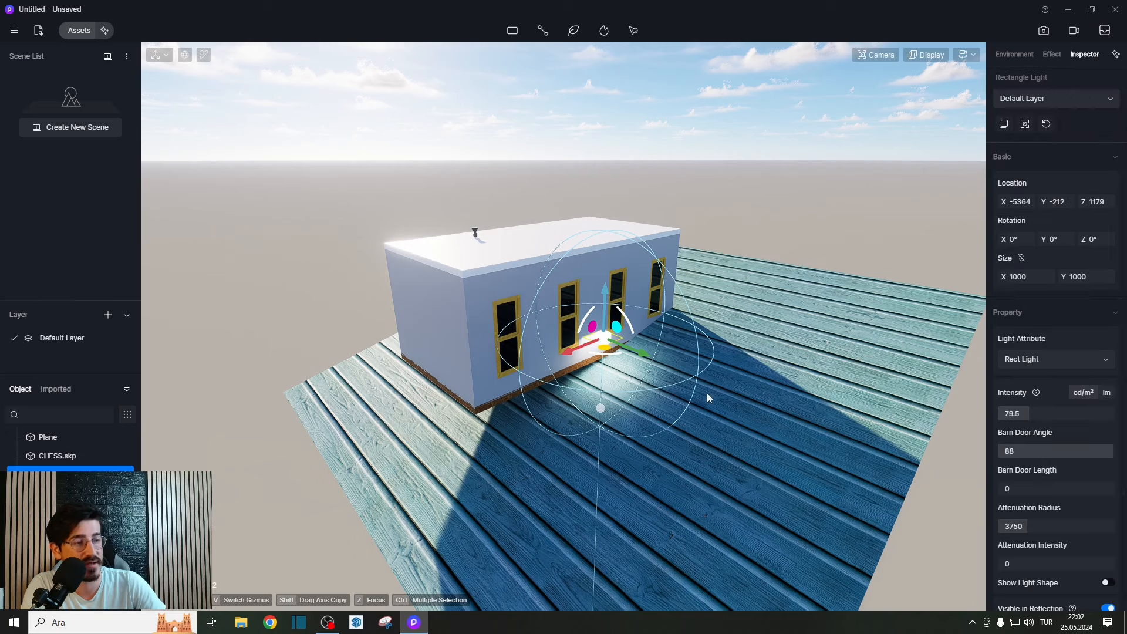
View the wooden plane's Inspector properties and clear the selection.
click(709, 442)
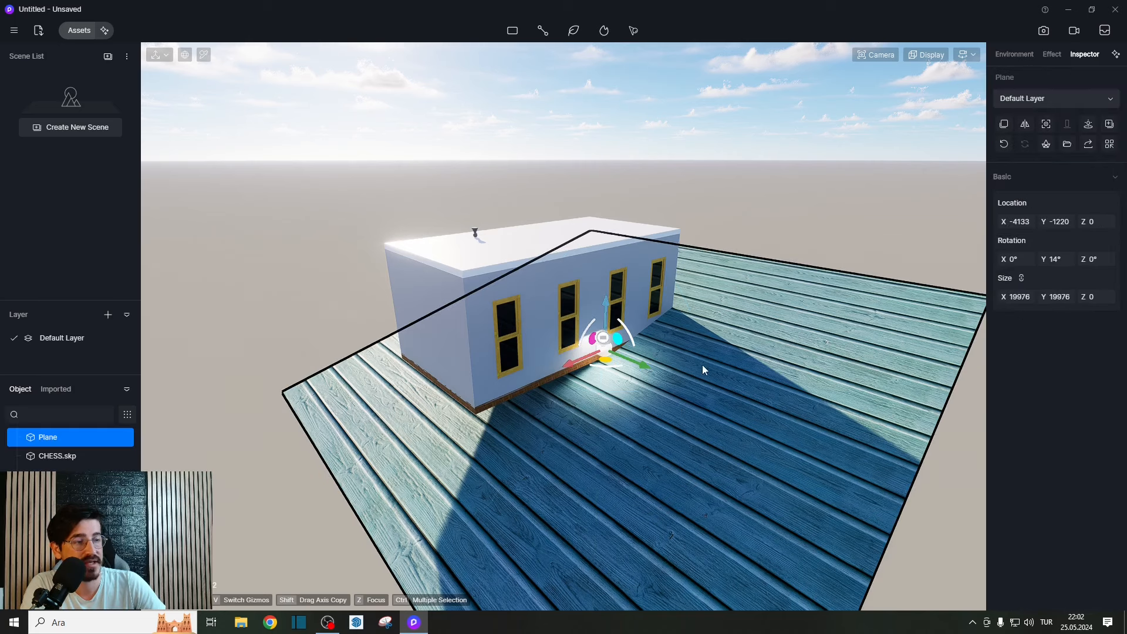
key(Escape)
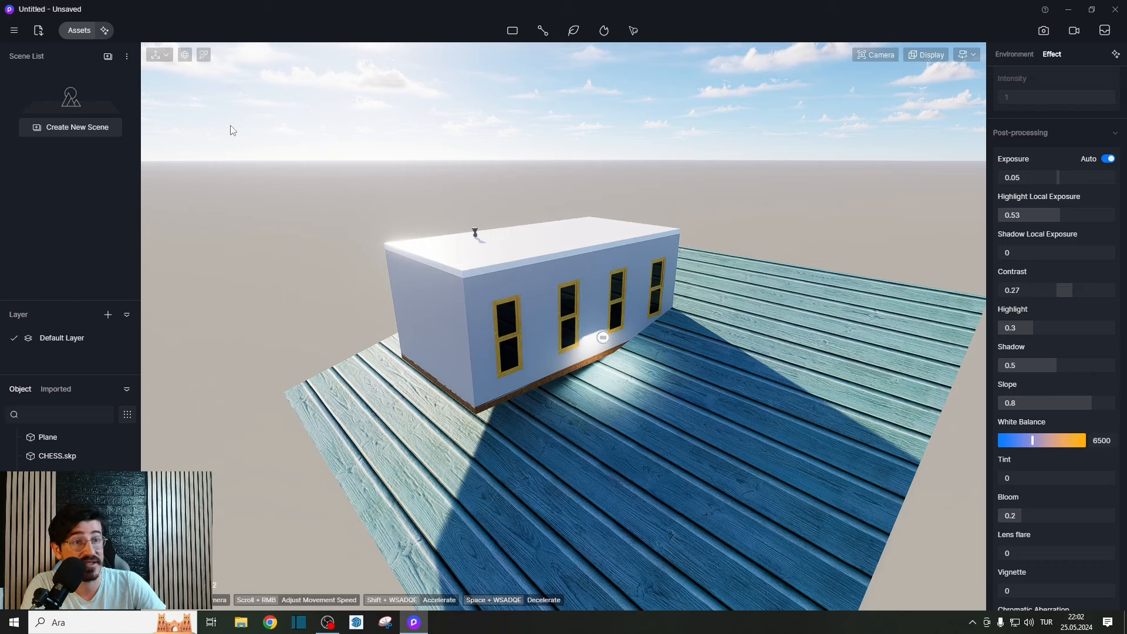
click(203, 56)
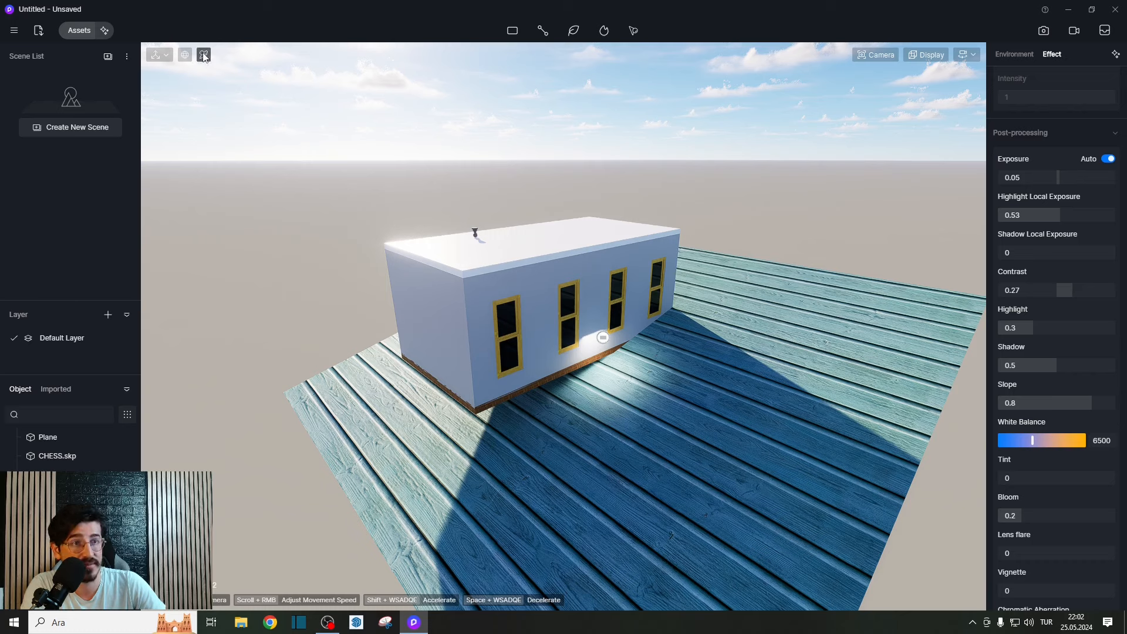
Set the Light Blue Wood Plank material on the plane to Normal 0.25, Specular 0.55 and Roughness 0.47, and inspect its reflections up close.
click(672, 420)
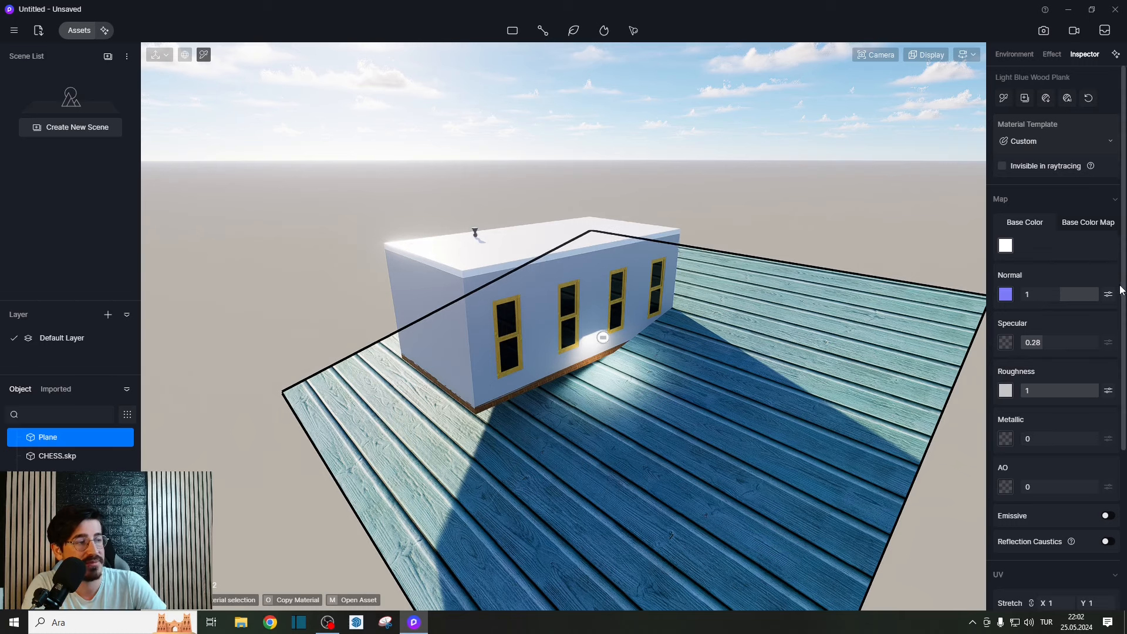
drag(1092, 293, 1064, 294)
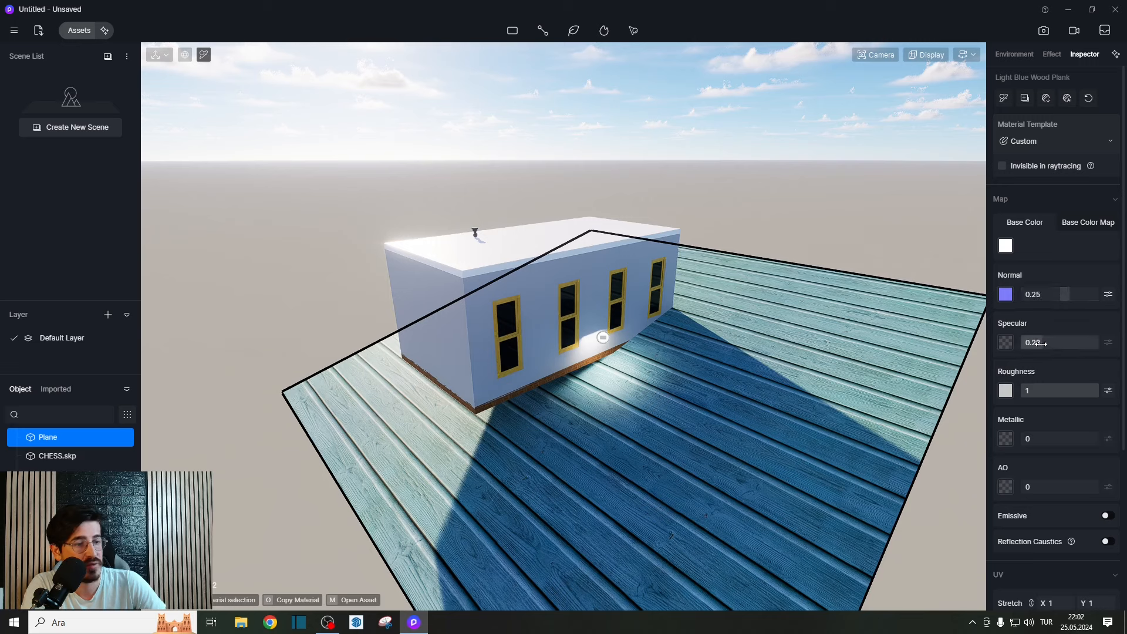
drag(1041, 344, 1095, 343)
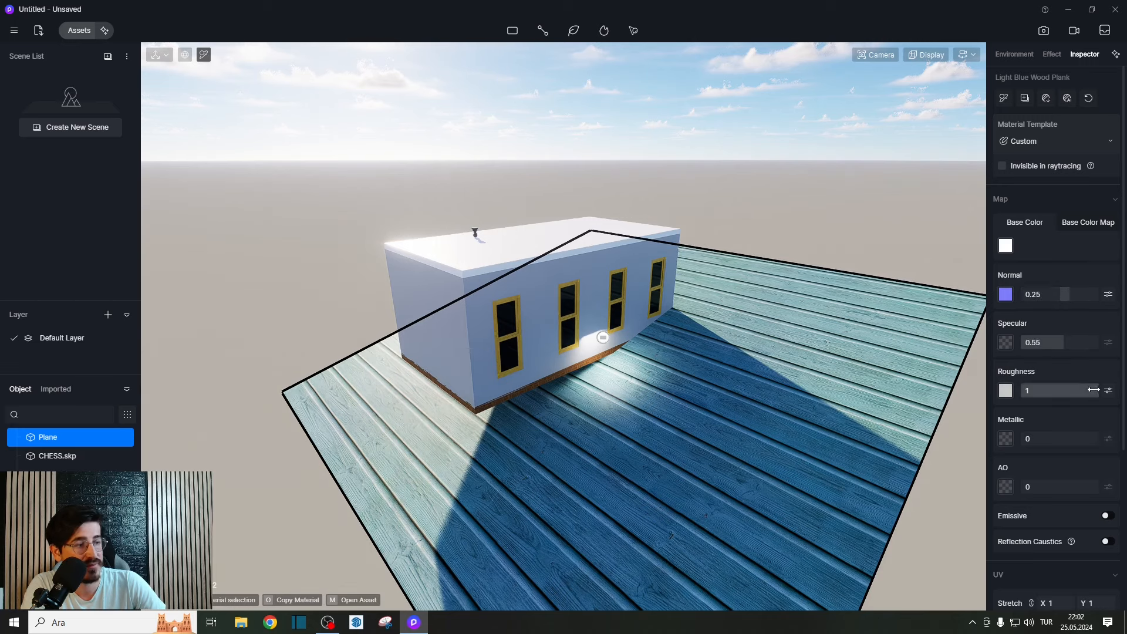
drag(1093, 390, 1057, 389)
right_drag(716, 399, 742, 439)
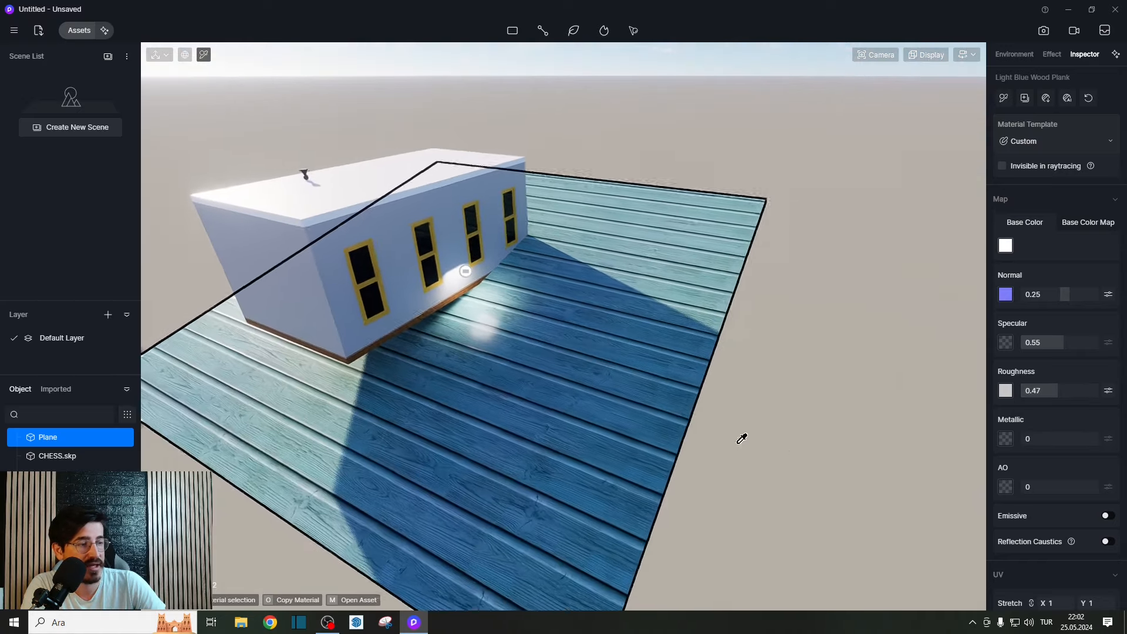
scroll(619, 361, up, 6)
right_drag(596, 354, 616, 317)
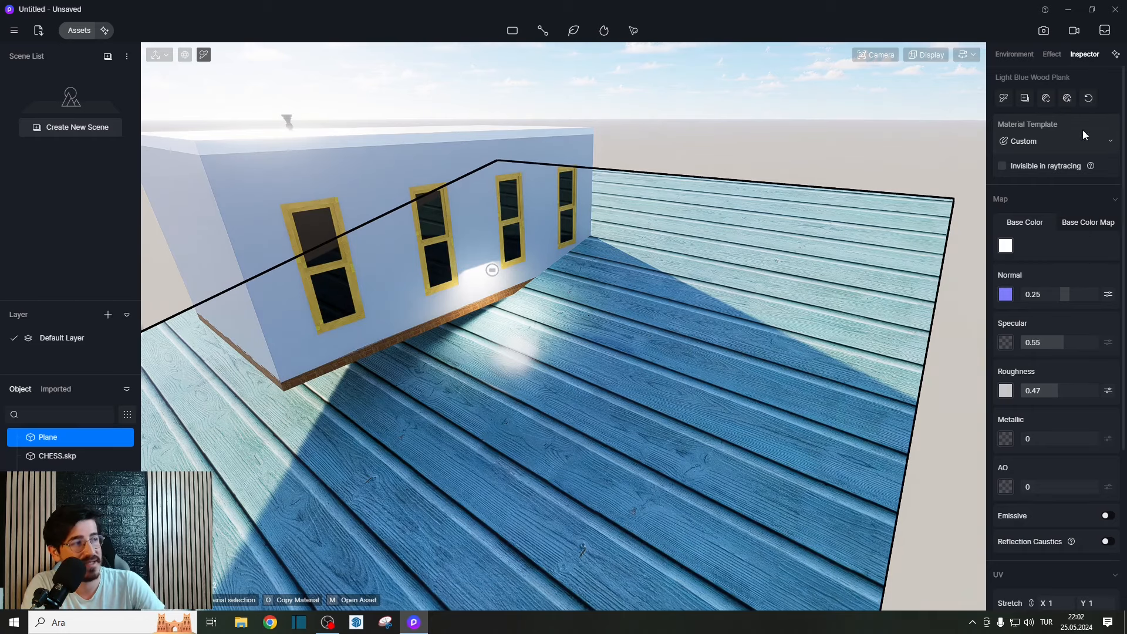
scroll(1051, 246, down, 5)
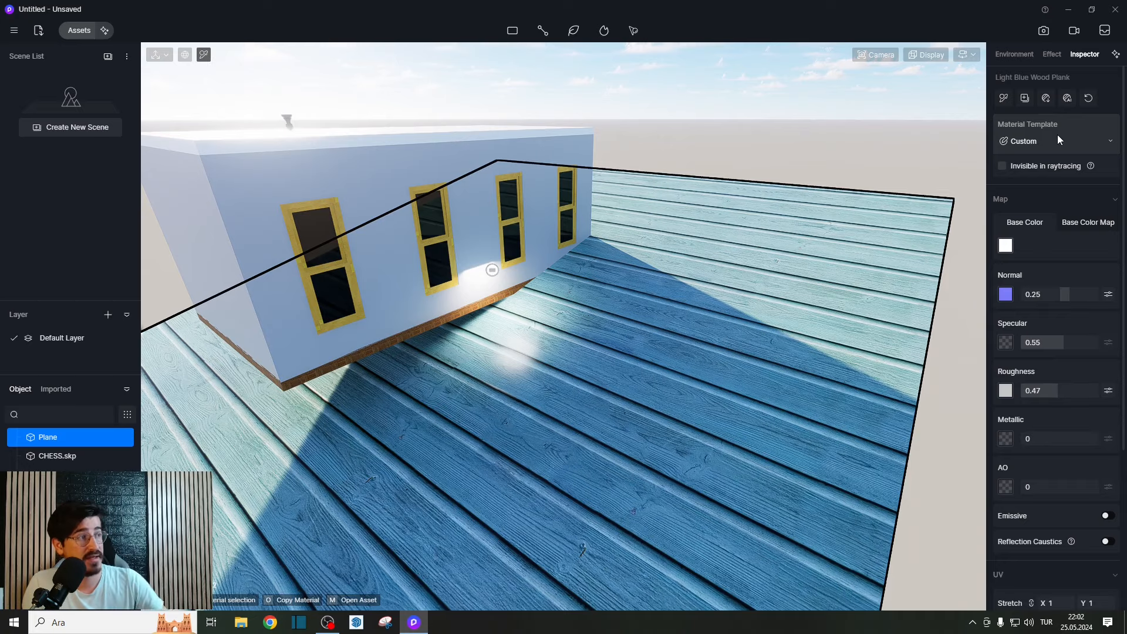
Open image rendering, frame the building and wooden planks, and set the custom output width to 3000.
click(1043, 31)
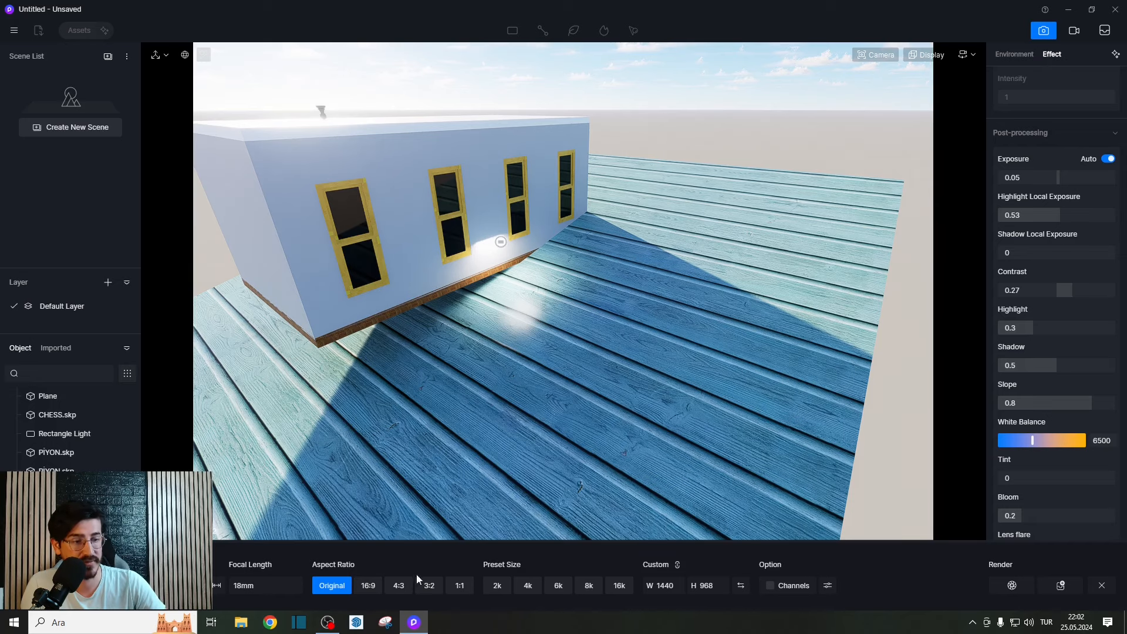
right_drag(671, 350, 644, 354)
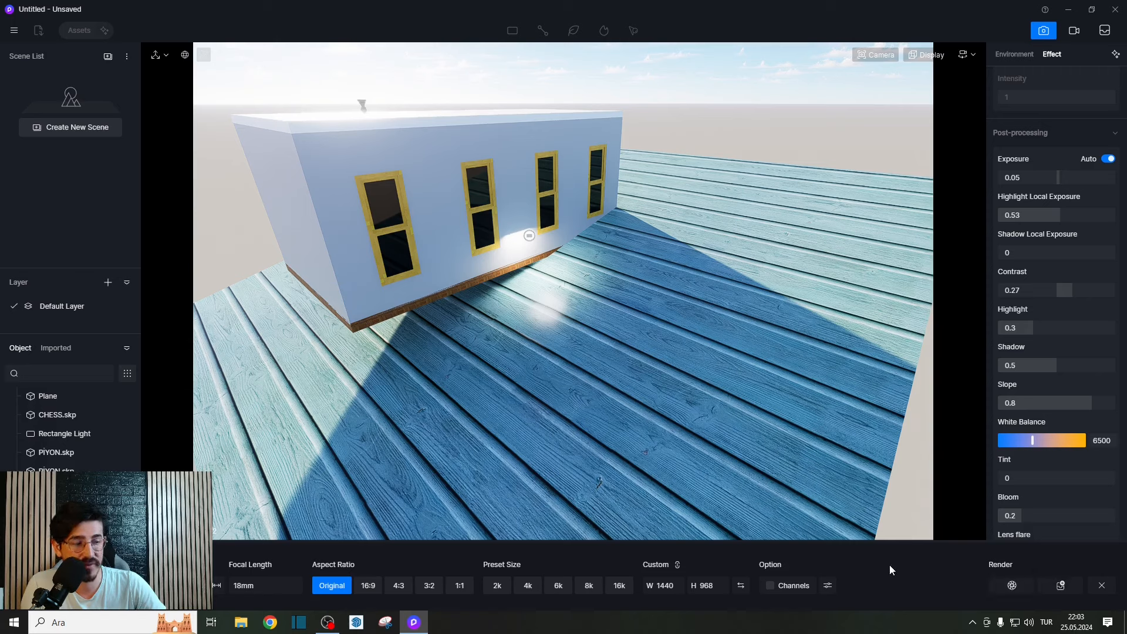
click(665, 585)
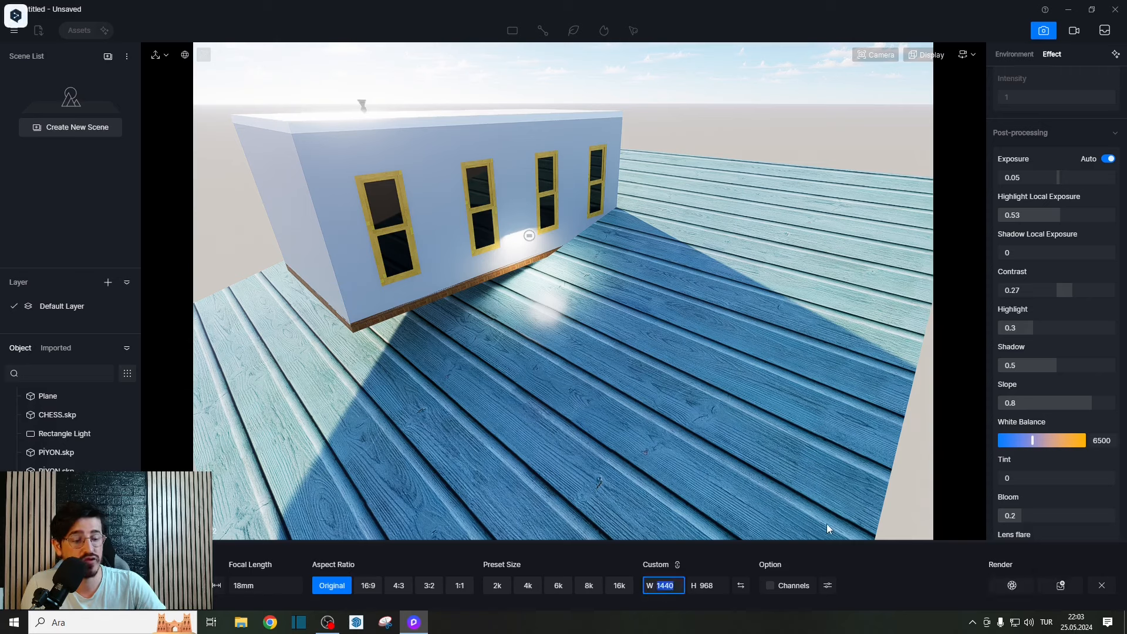
text(3000)
key(Return)
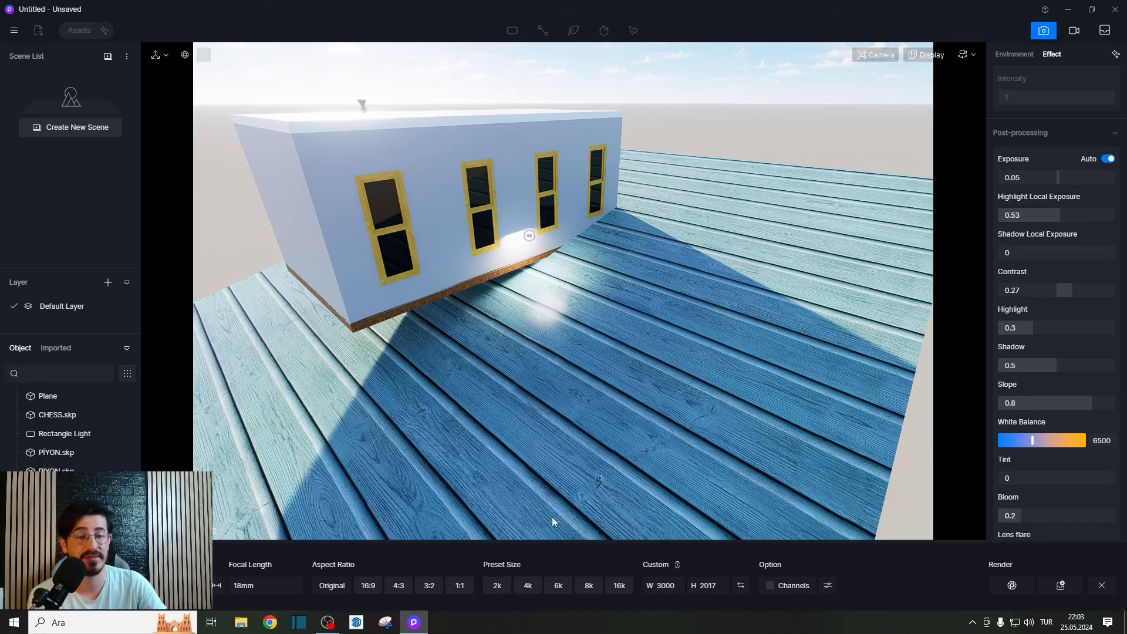
View the other image output type that offers only the Channels option, and open video rendering.
click(54, 585)
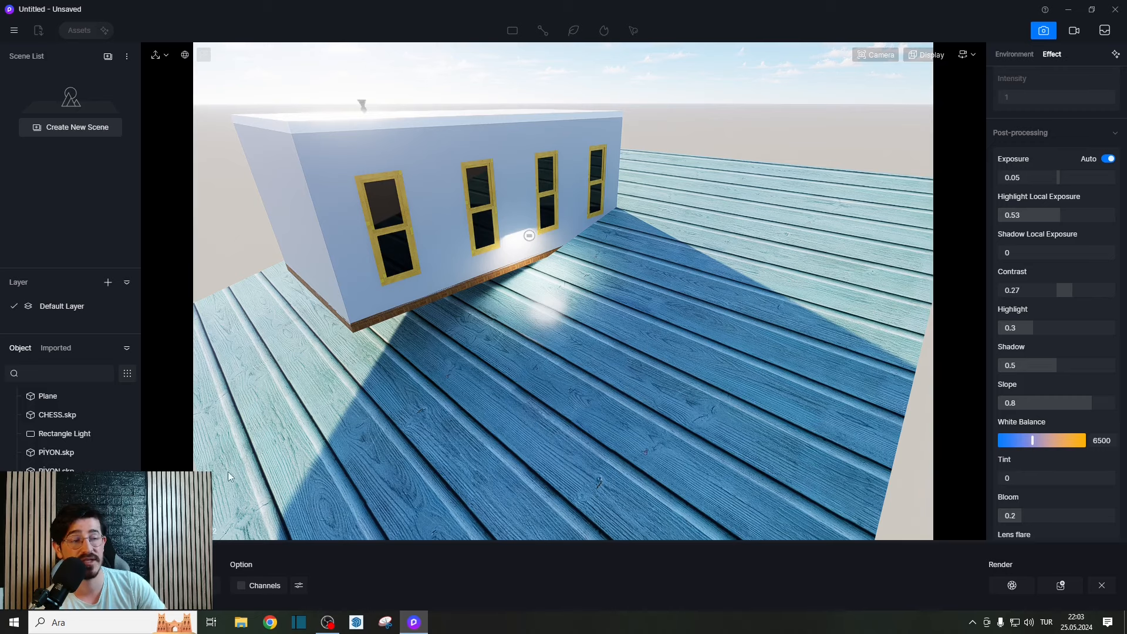
click(1074, 30)
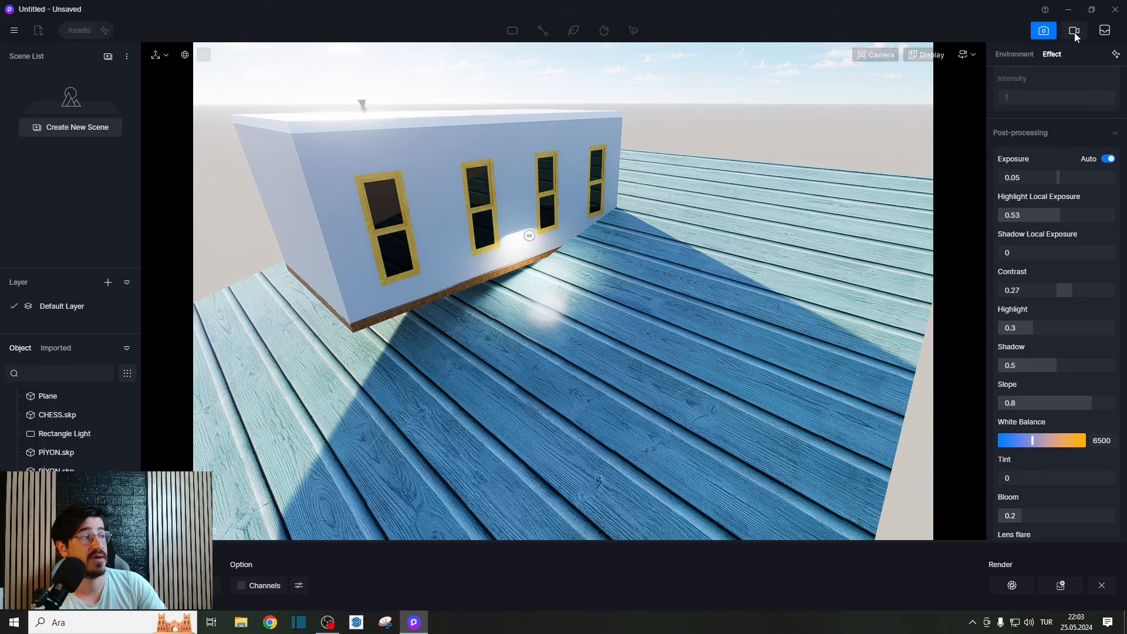